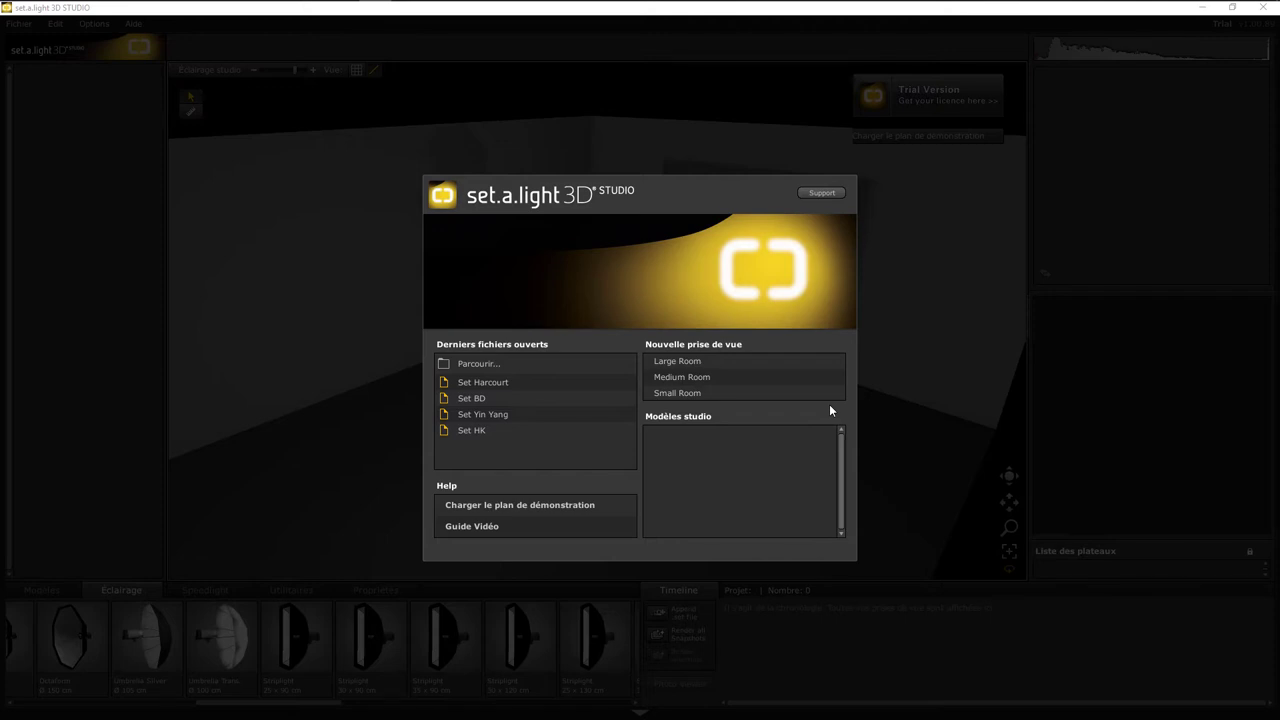
Start a new shoot in the Medium Room and inspect the backdrop, left light and camera
{"action": "left_click", "coordinate": [710, 377]}
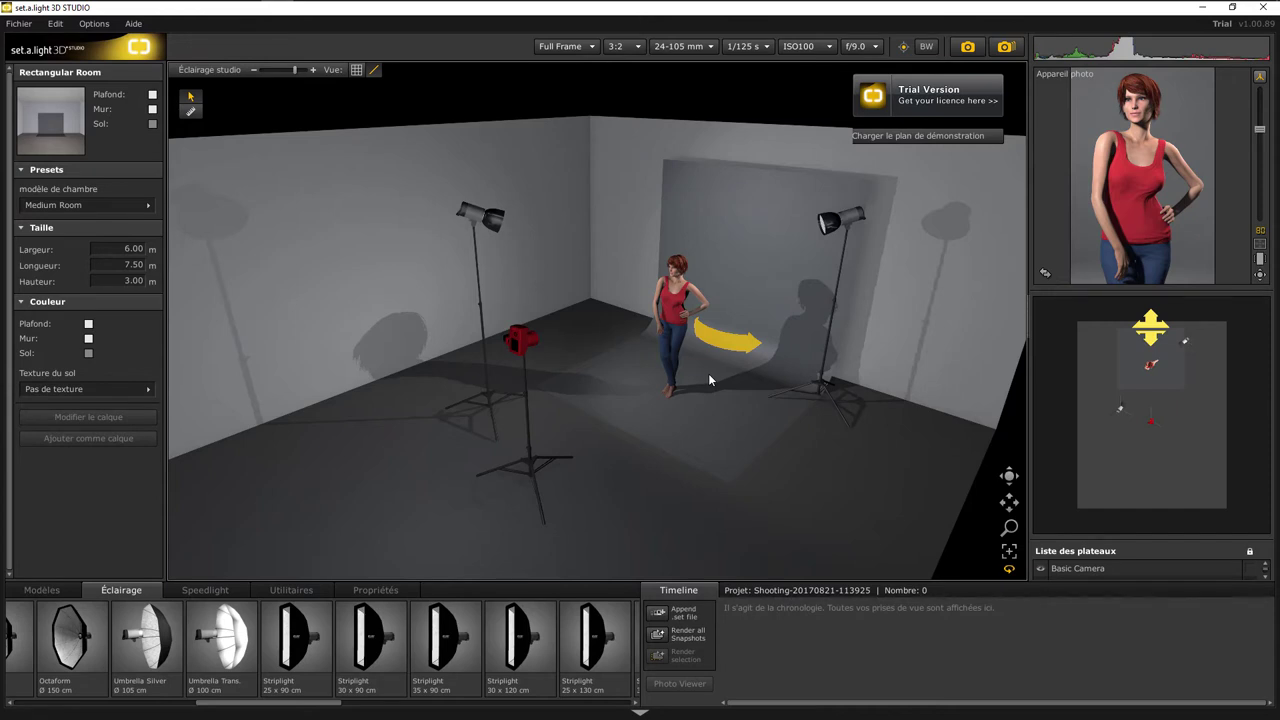
{"action": "left_click", "coordinate": [724, 414]}
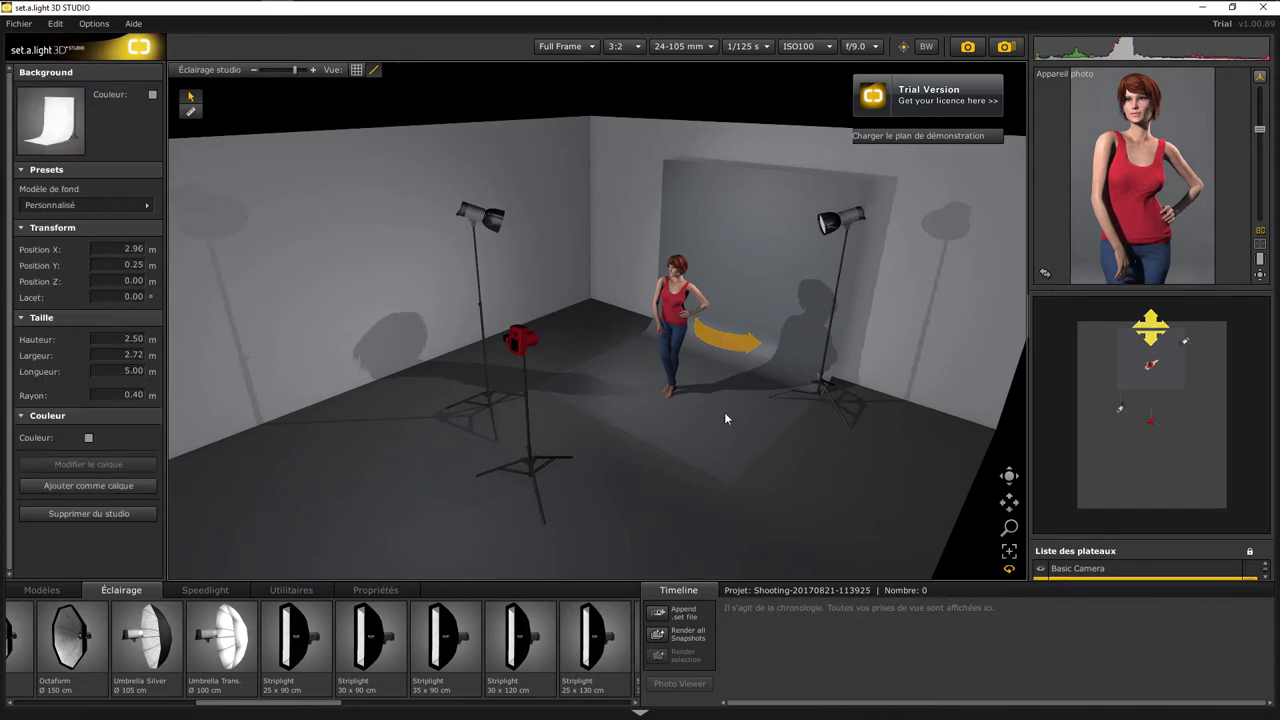
{"action": "left_click", "coordinate": [425, 303]}
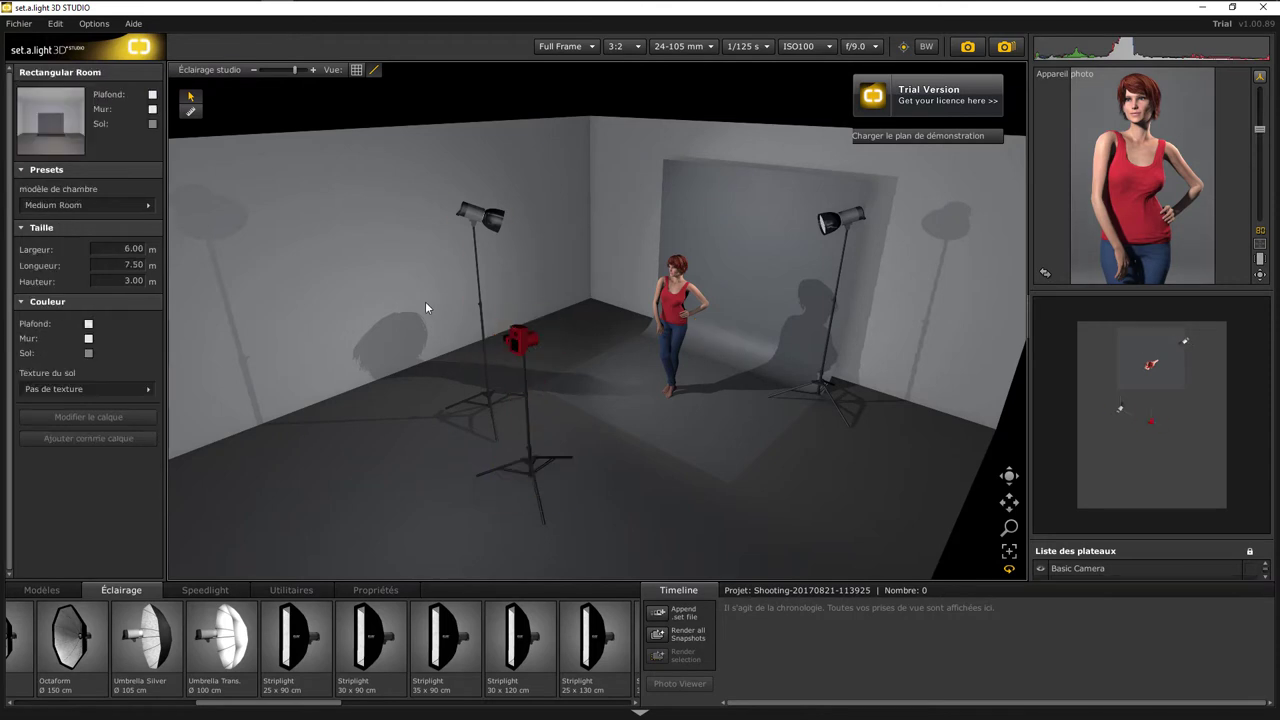
{"action": "left_click", "coordinate": [497, 222]}
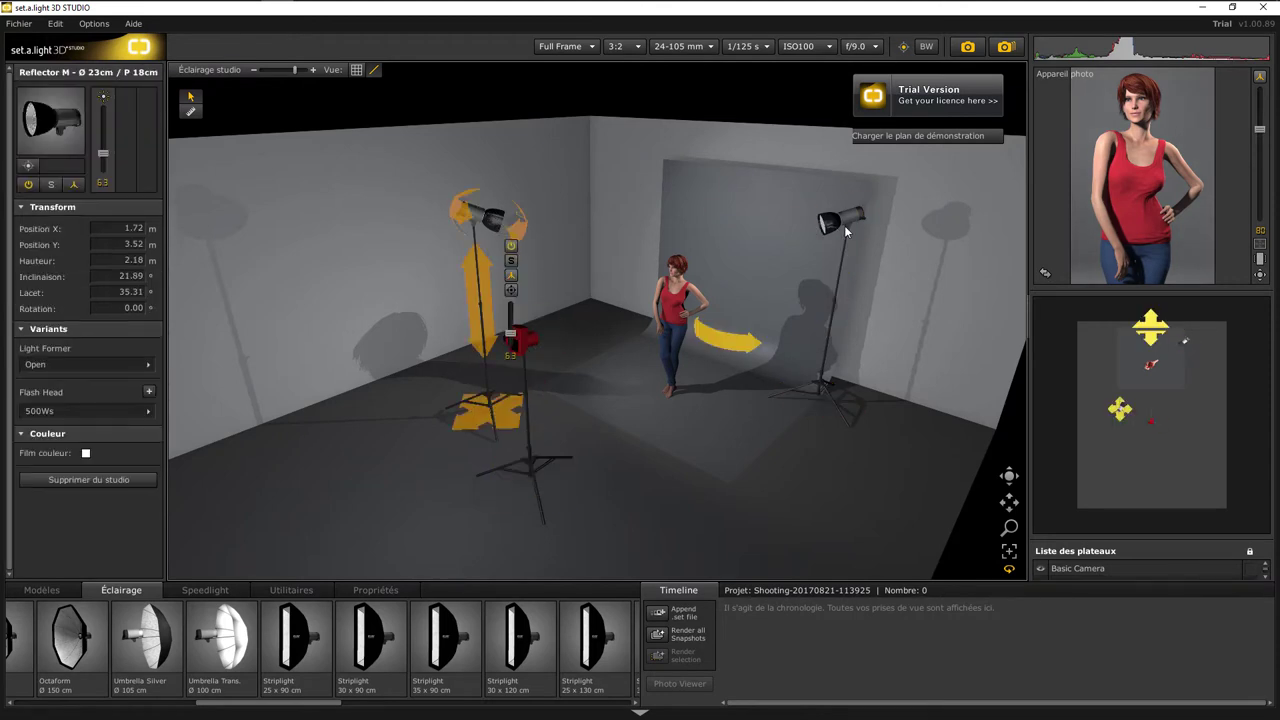
{"action": "left_click", "coordinate": [537, 467]}
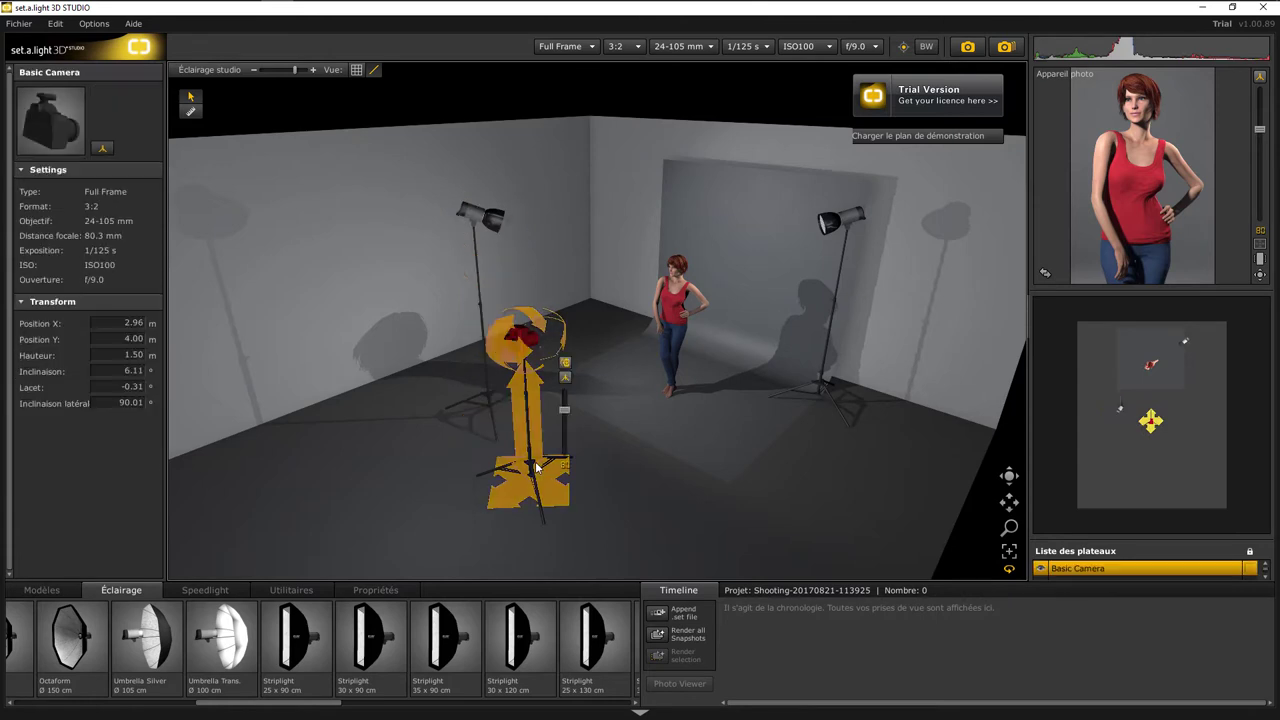
{"action": "left_click", "coordinate": [308, 341]}
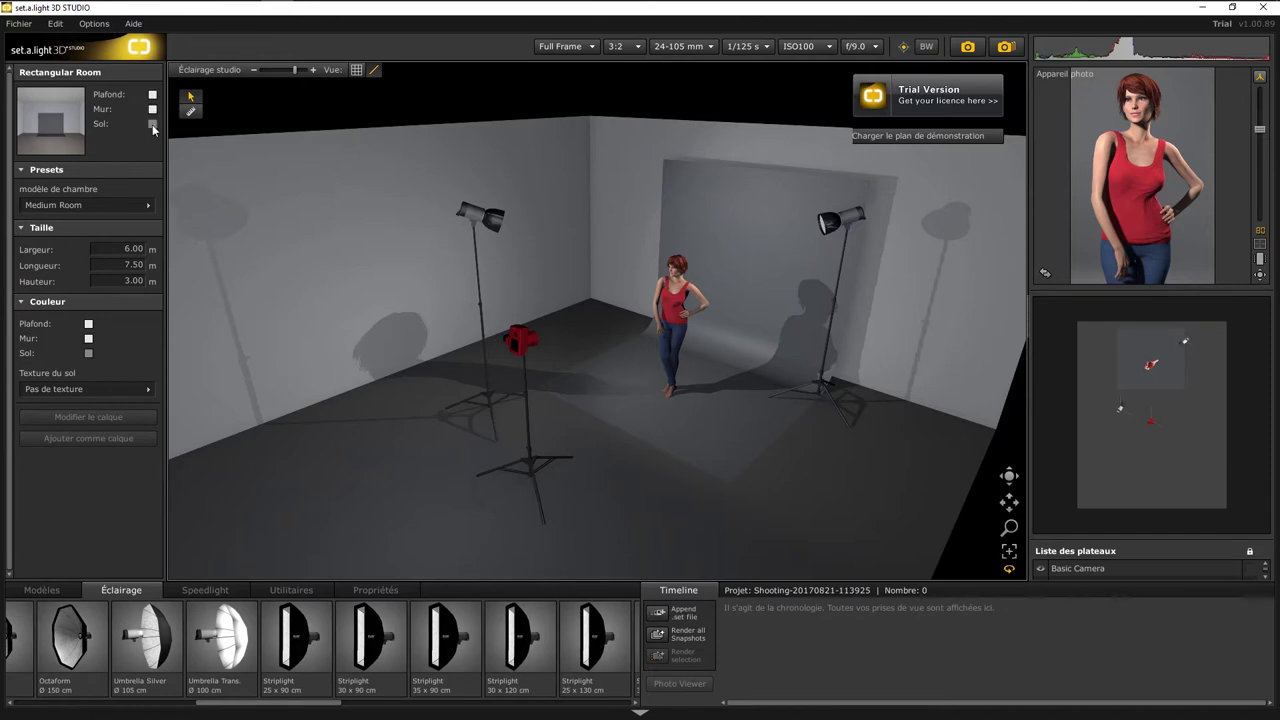
Apply the Black preset from Calques to the studio backdrop
{"action": "left_click", "coordinate": [724, 460]}
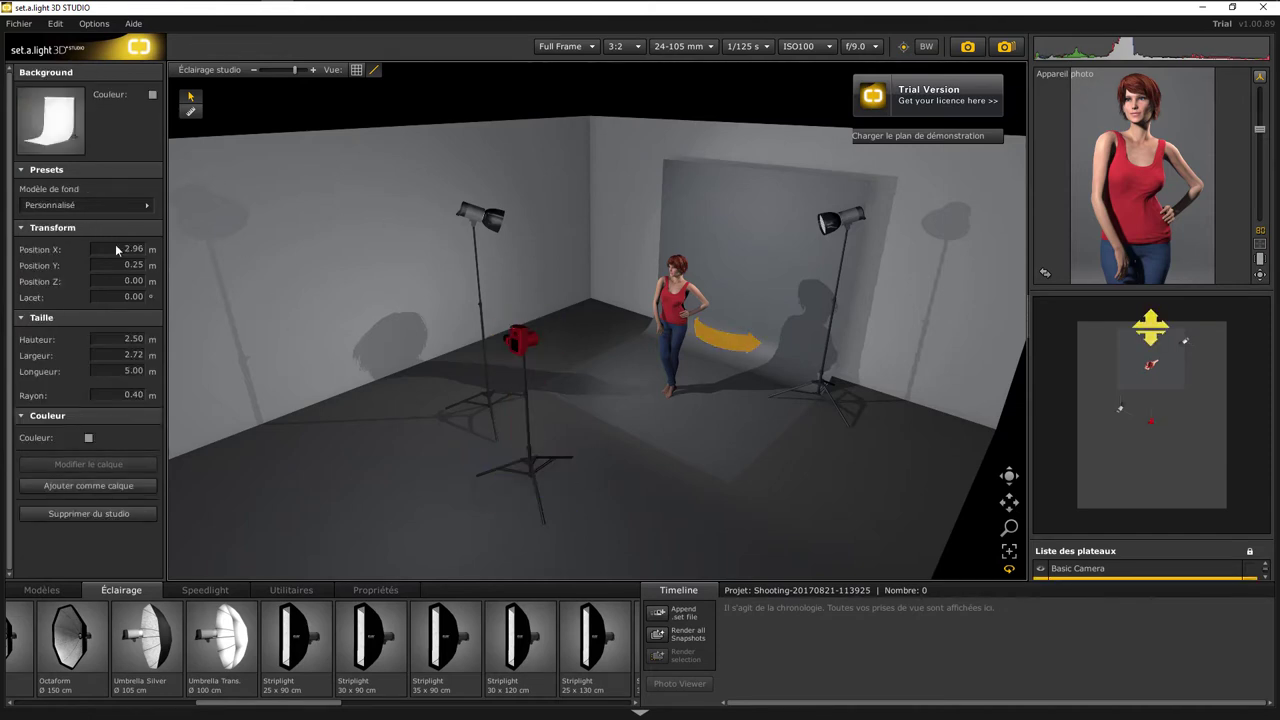
{"action": "left_click", "coordinate": [147, 205]}
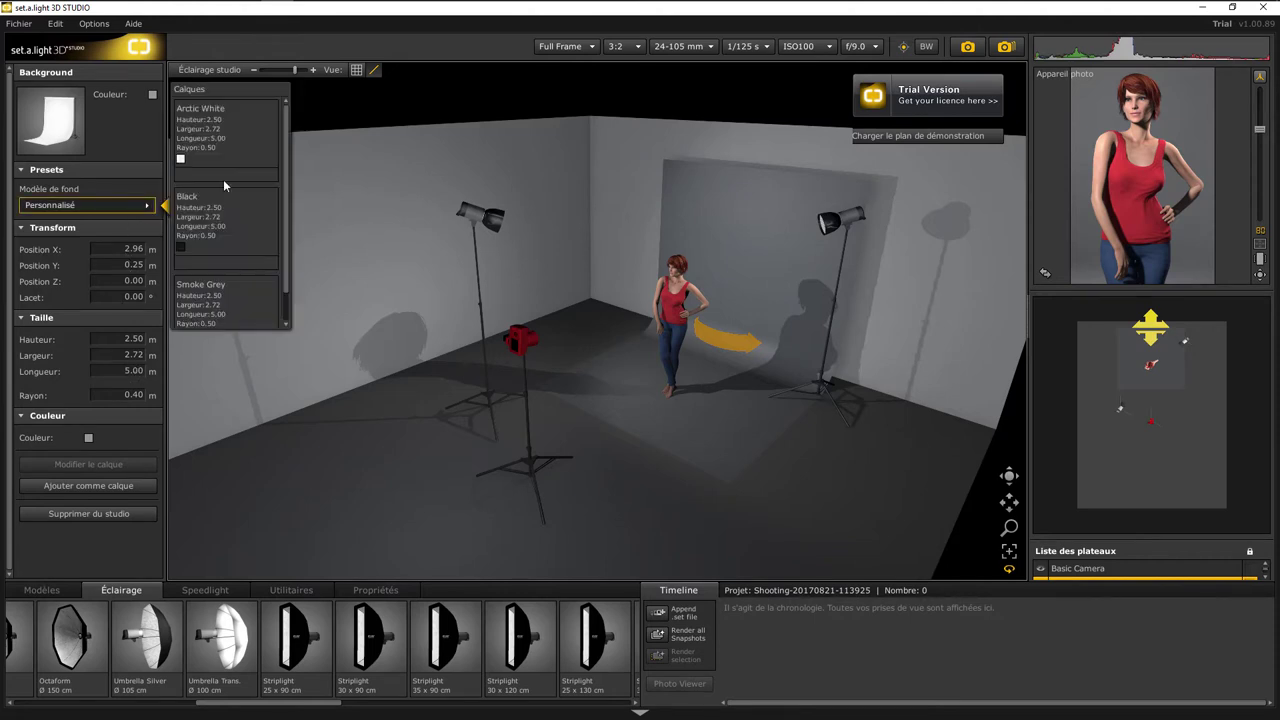
{"action": "left_click", "coordinate": [221, 131]}
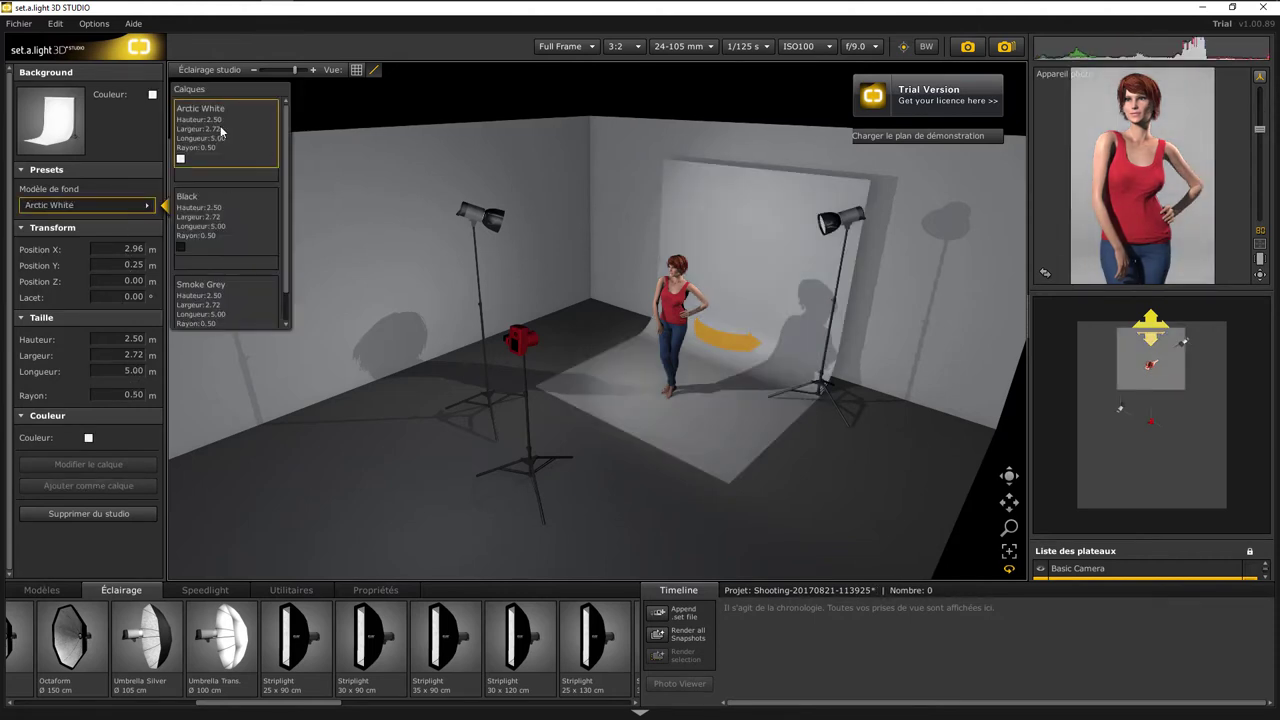
{"action": "left_click", "coordinate": [212, 223]}
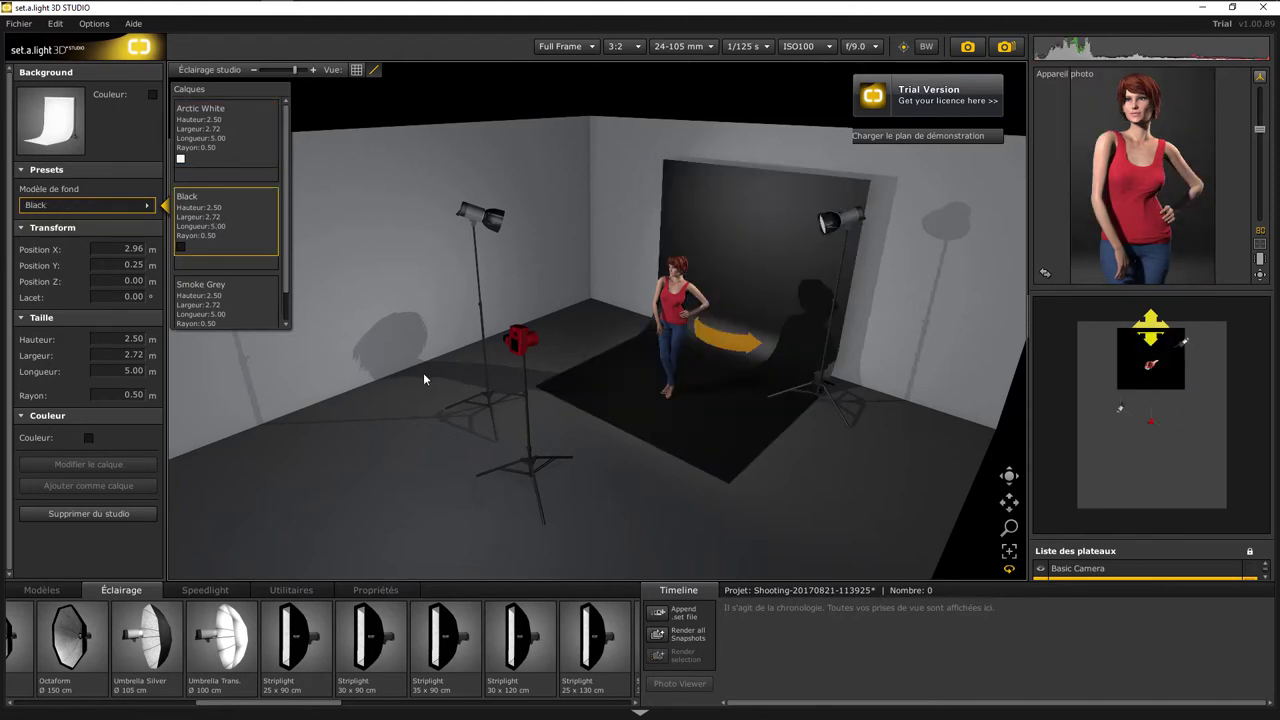
{"action": "left_click", "coordinate": [524, 347]}
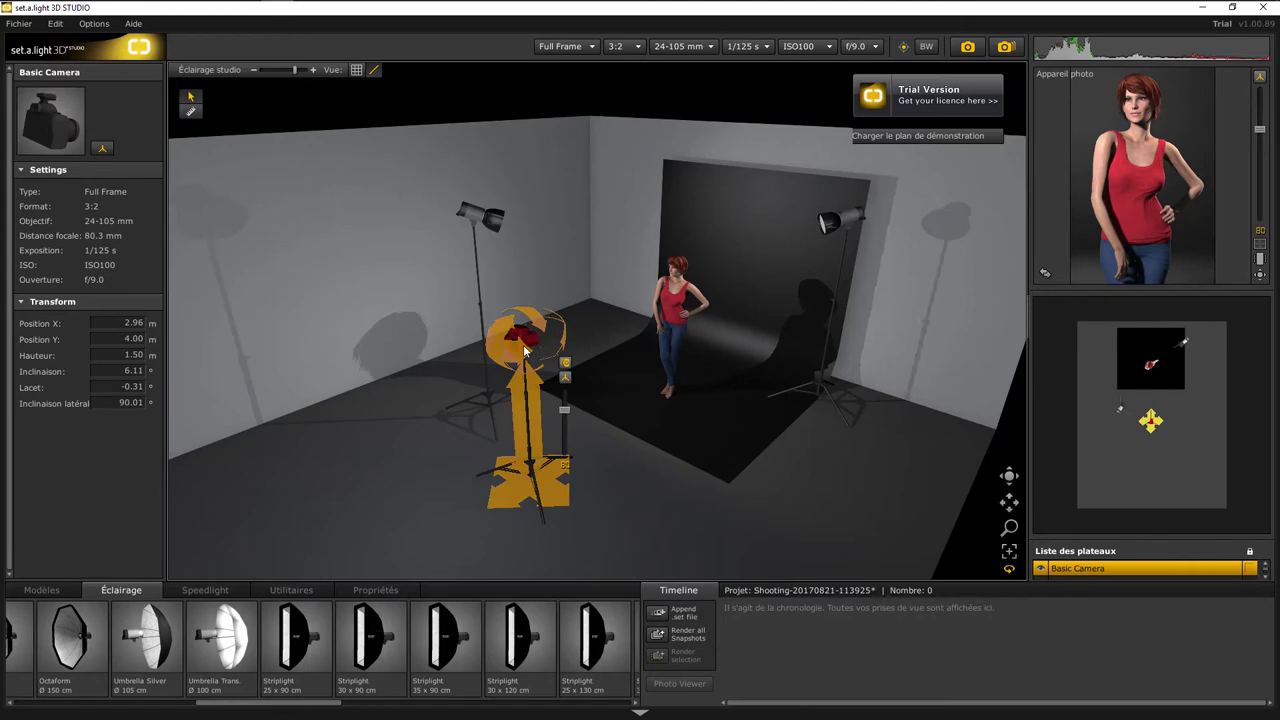
Give the camera a Crop 1.6 sensor, 17-50 mm lens, 1/160 s shutter and f/8.0 aperture
{"action": "left_click", "coordinate": [584, 48]}
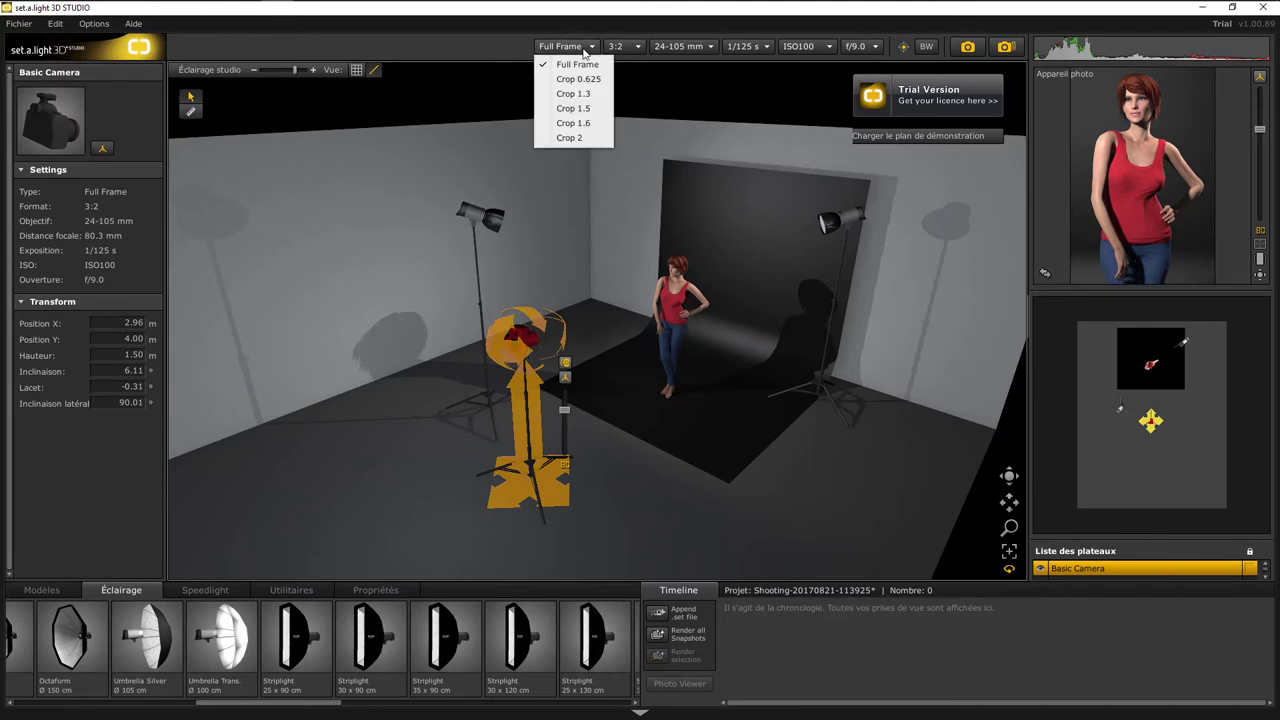
{"action": "left_click", "coordinate": [589, 123]}
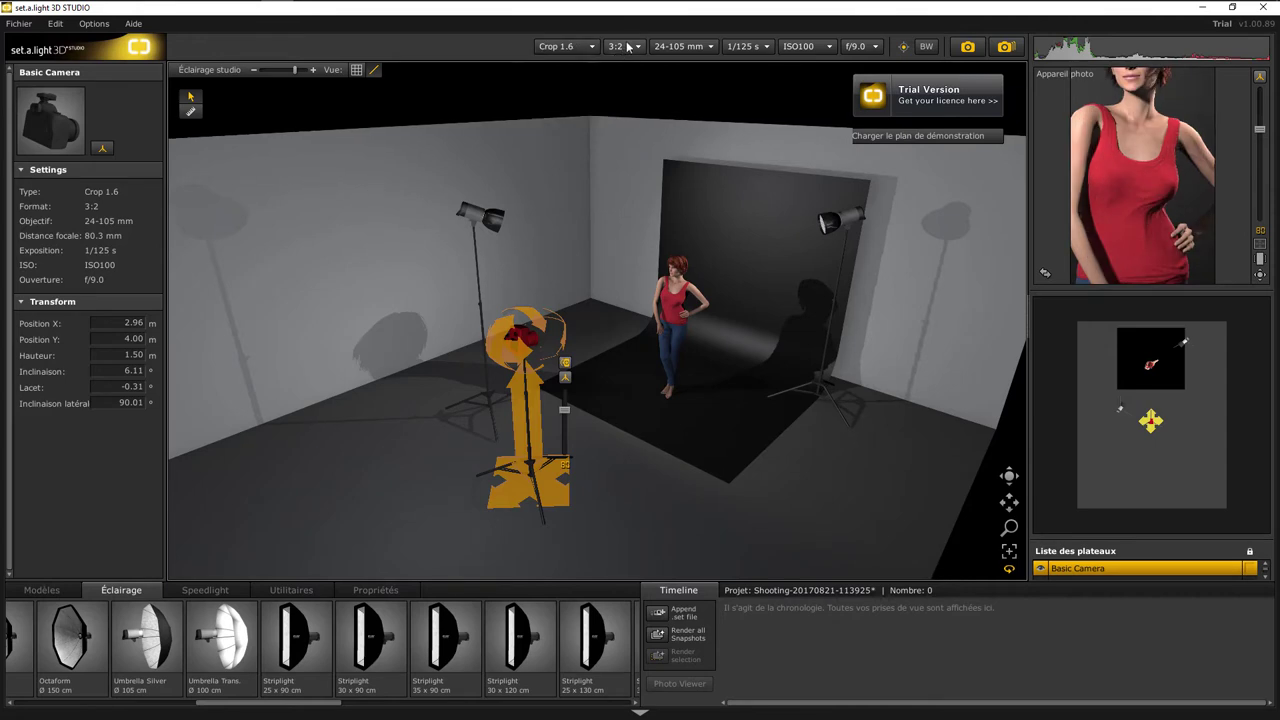
{"action": "left_click", "coordinate": [682, 47]}
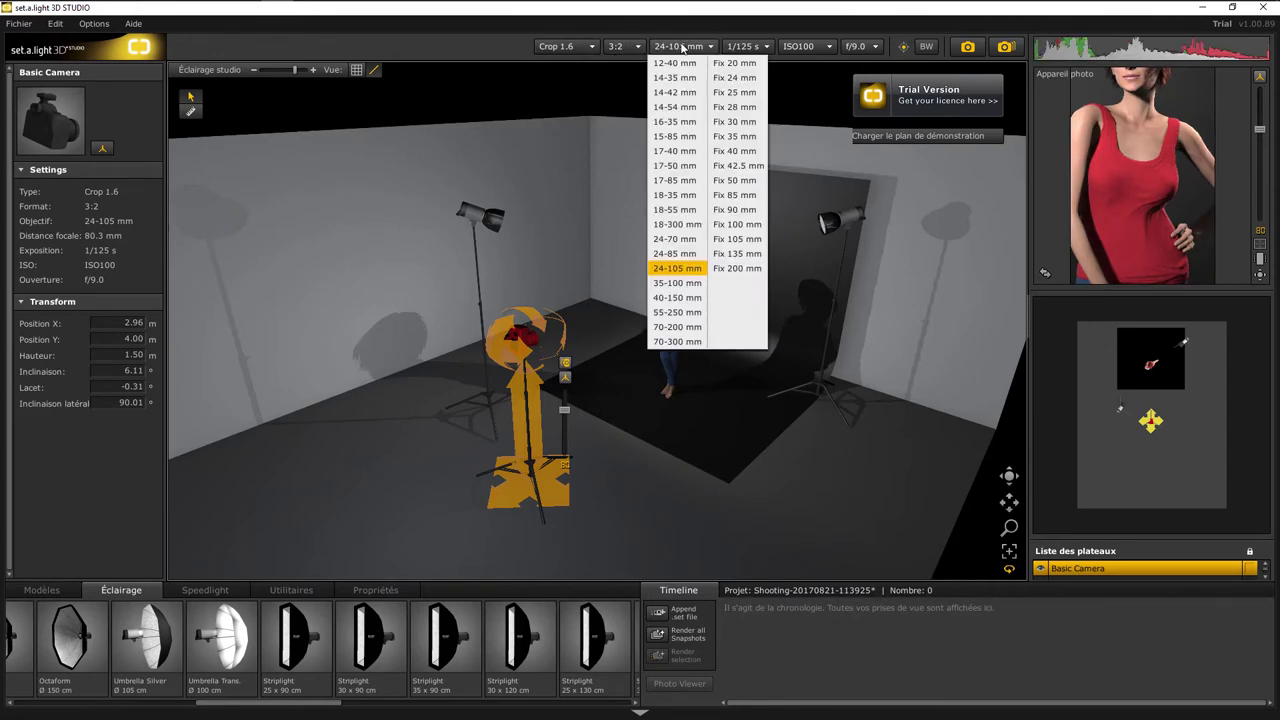
{"action": "left_click", "coordinate": [676, 166]}
{"action": "left_click", "coordinate": [745, 47]}
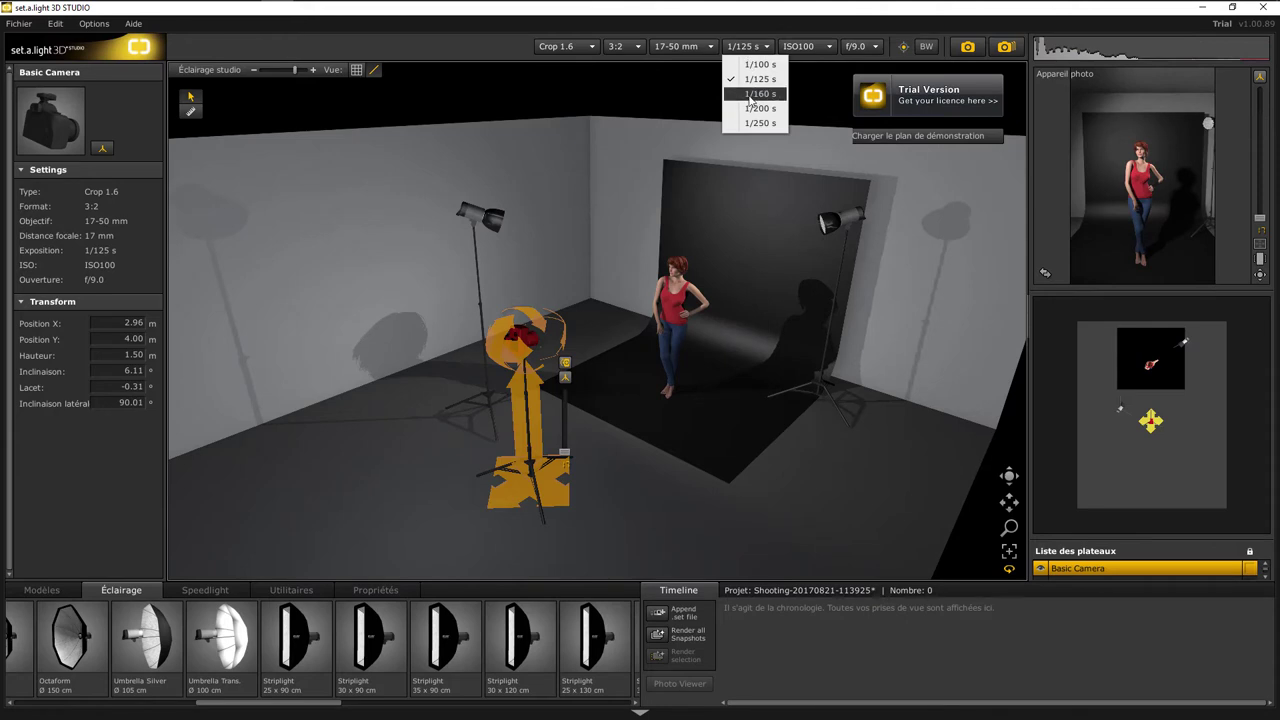
{"action": "left_click", "coordinate": [752, 94]}
{"action": "left_click", "coordinate": [858, 47]}
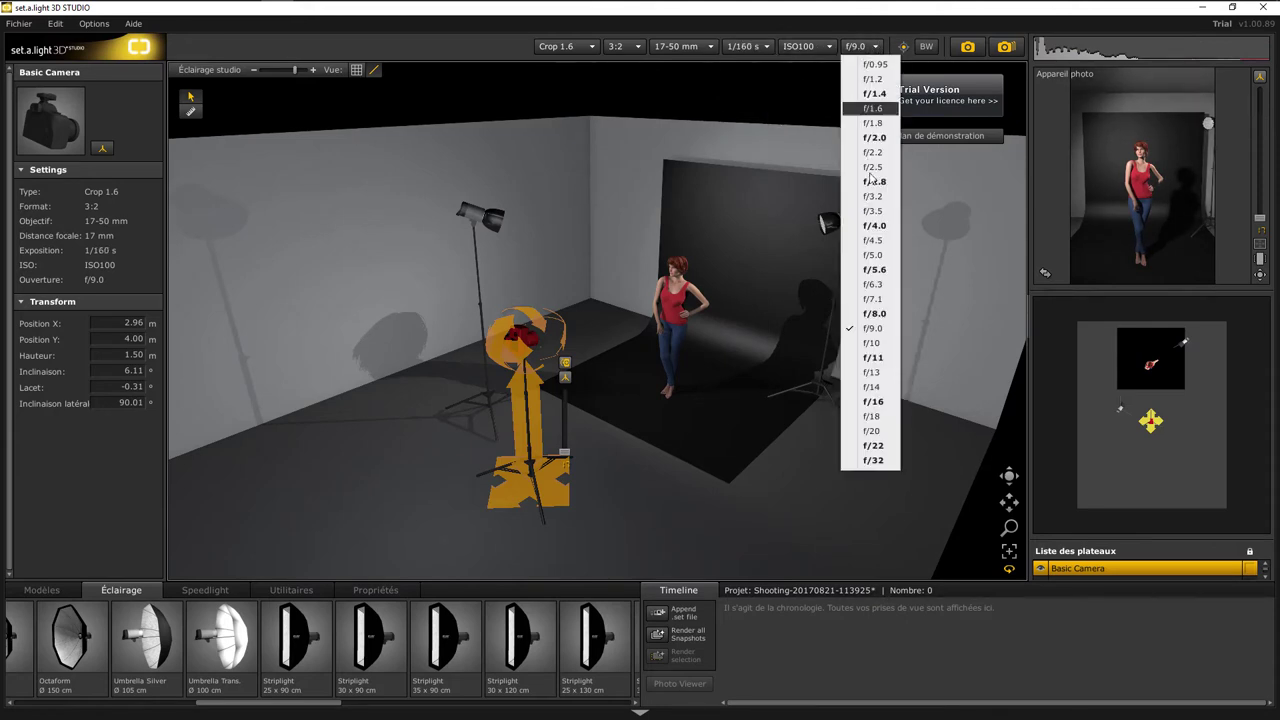
{"action": "left_click", "coordinate": [870, 314]}
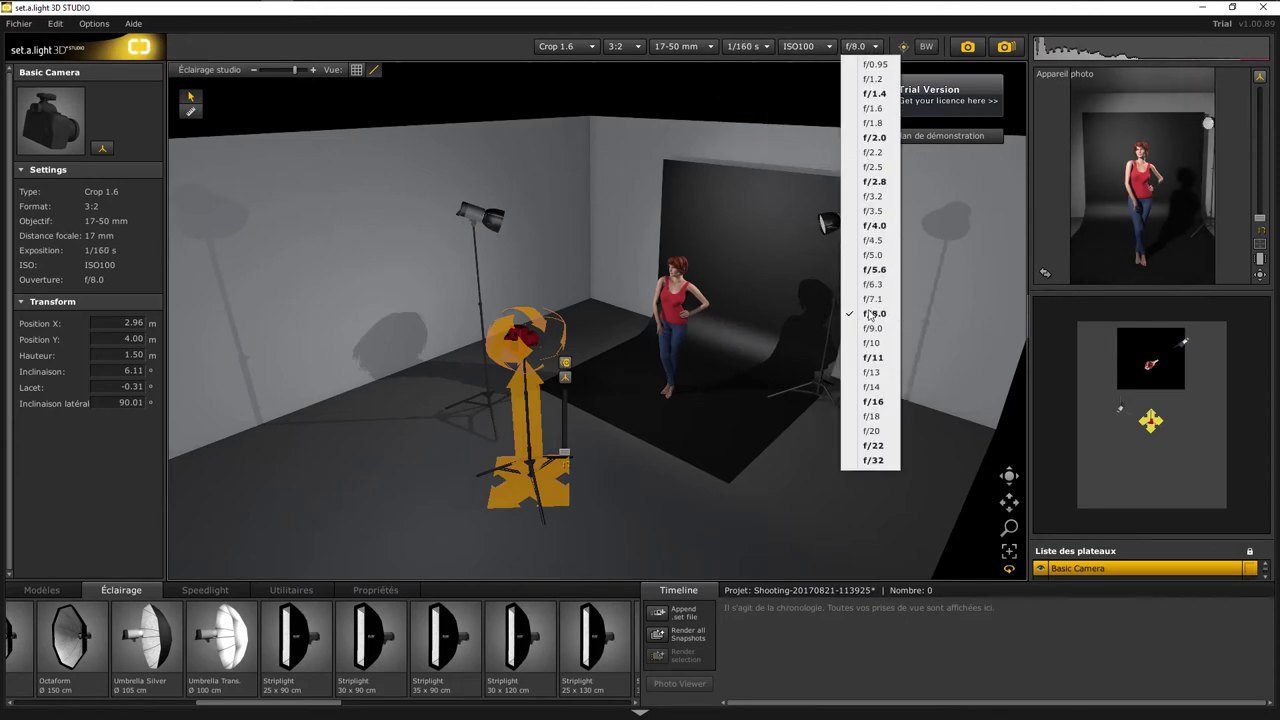
{"action": "left_click", "coordinate": [528, 488]}
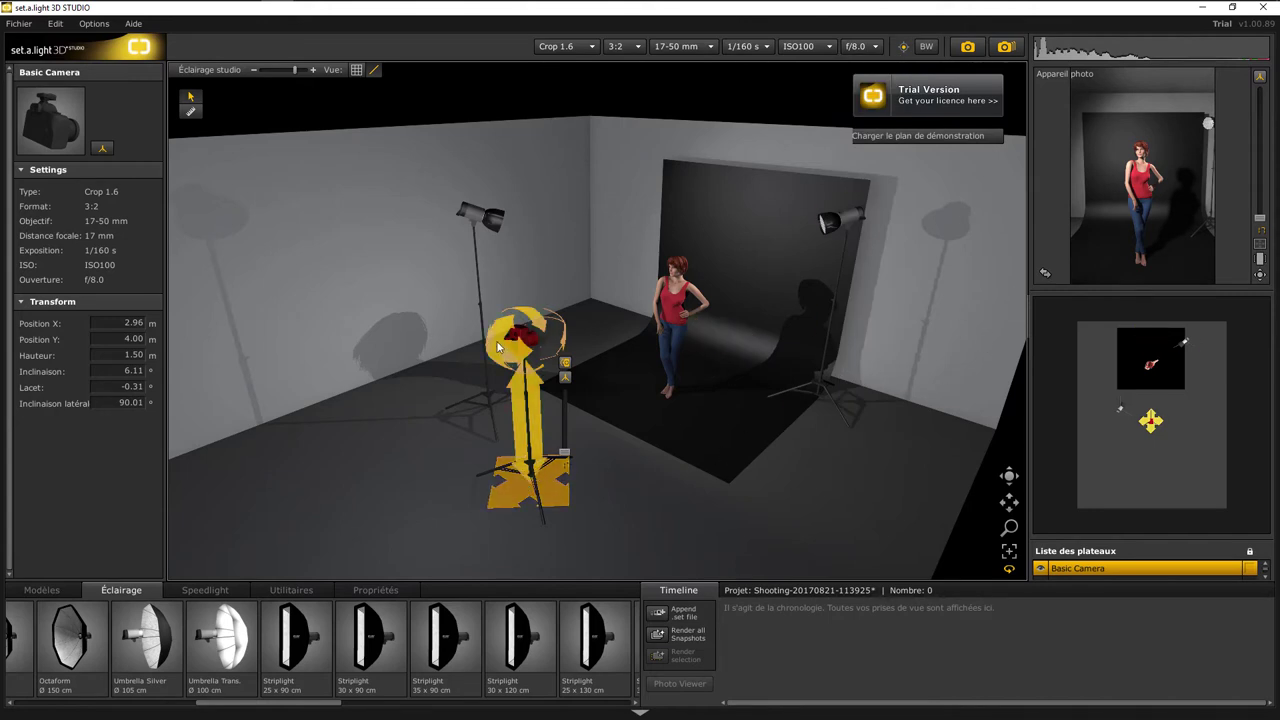
Lower and re-aim the camera to 1.26 m and zoom to 24.7 mm for a full-length frame
{"action": "left_click_drag", "start_coordinate": [544, 496], "coordinate": [547, 492]}
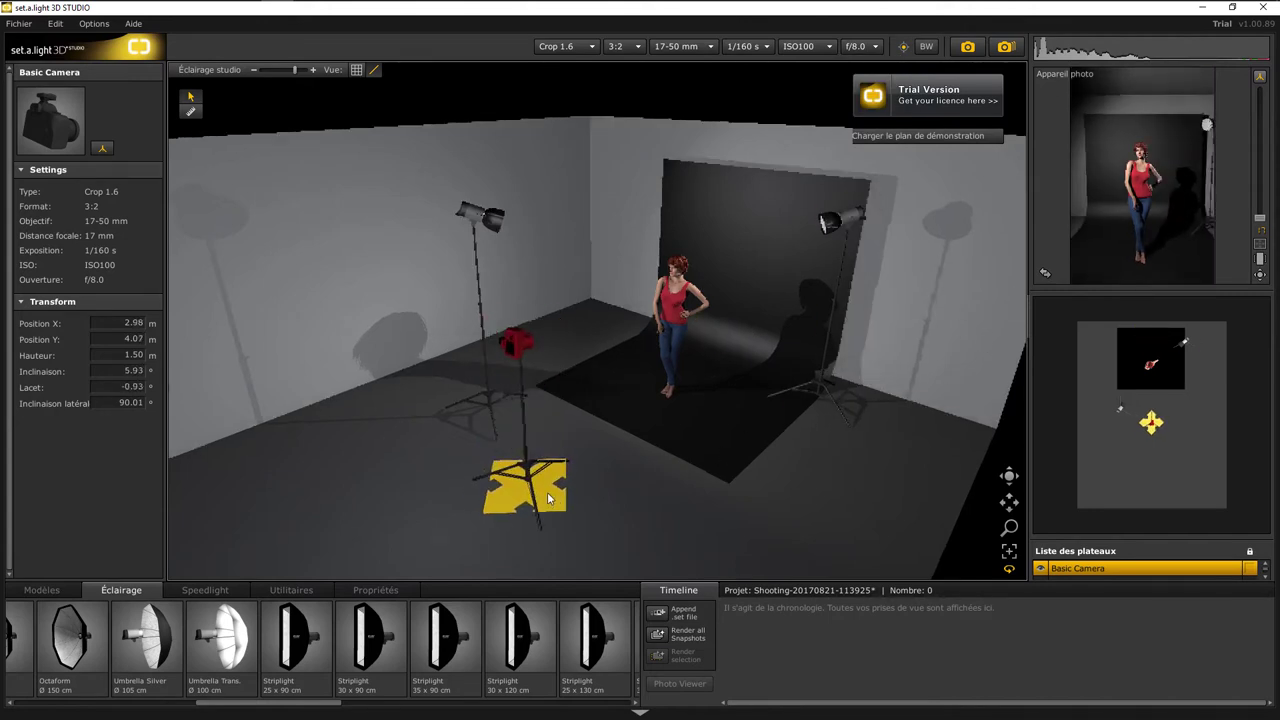
{"action": "mouse_move", "coordinate": [527, 444]}
{"action": "left_mouse_down"}
{"action": "mouse_move", "coordinate": [525, 432]}
{"action": "mouse_move", "coordinate": [523, 450]}
{"action": "left_mouse_up"}
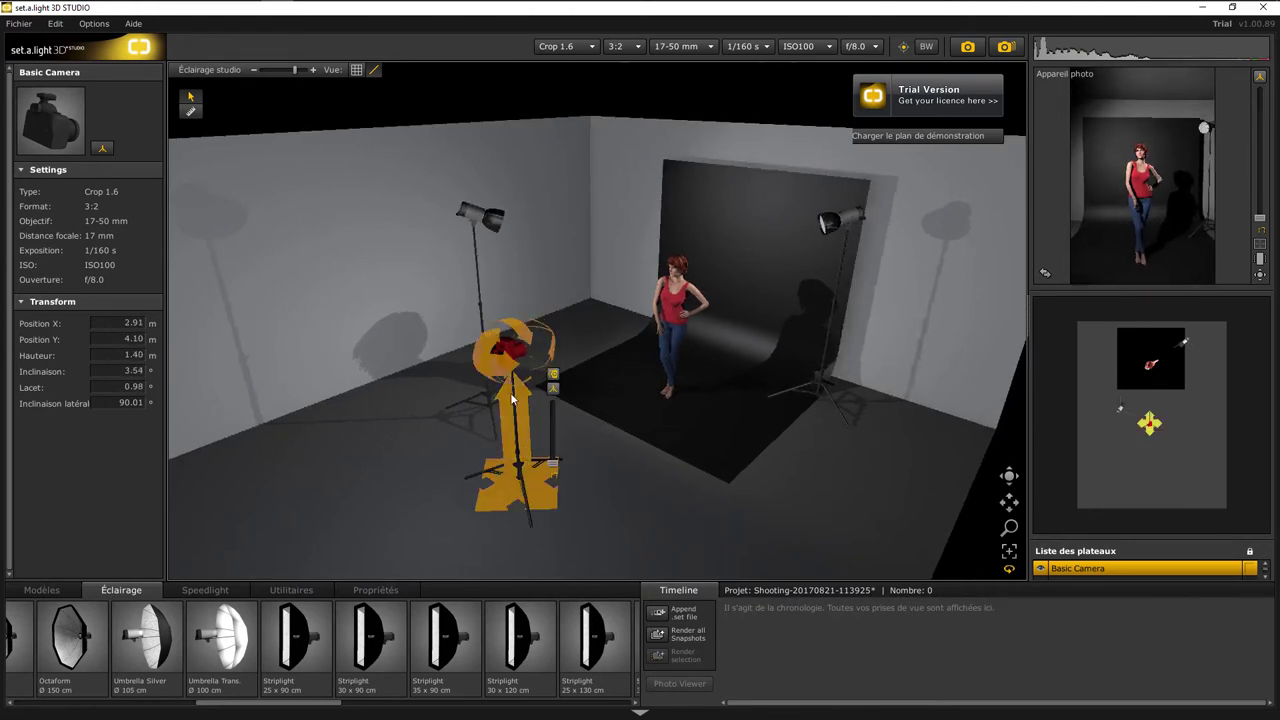
{"action": "mouse_move", "coordinate": [498, 352]}
{"action": "left_mouse_down"}
{"action": "mouse_move", "coordinate": [476, 326]}
{"action": "mouse_move", "coordinate": [479, 292]}
{"action": "left_mouse_up"}
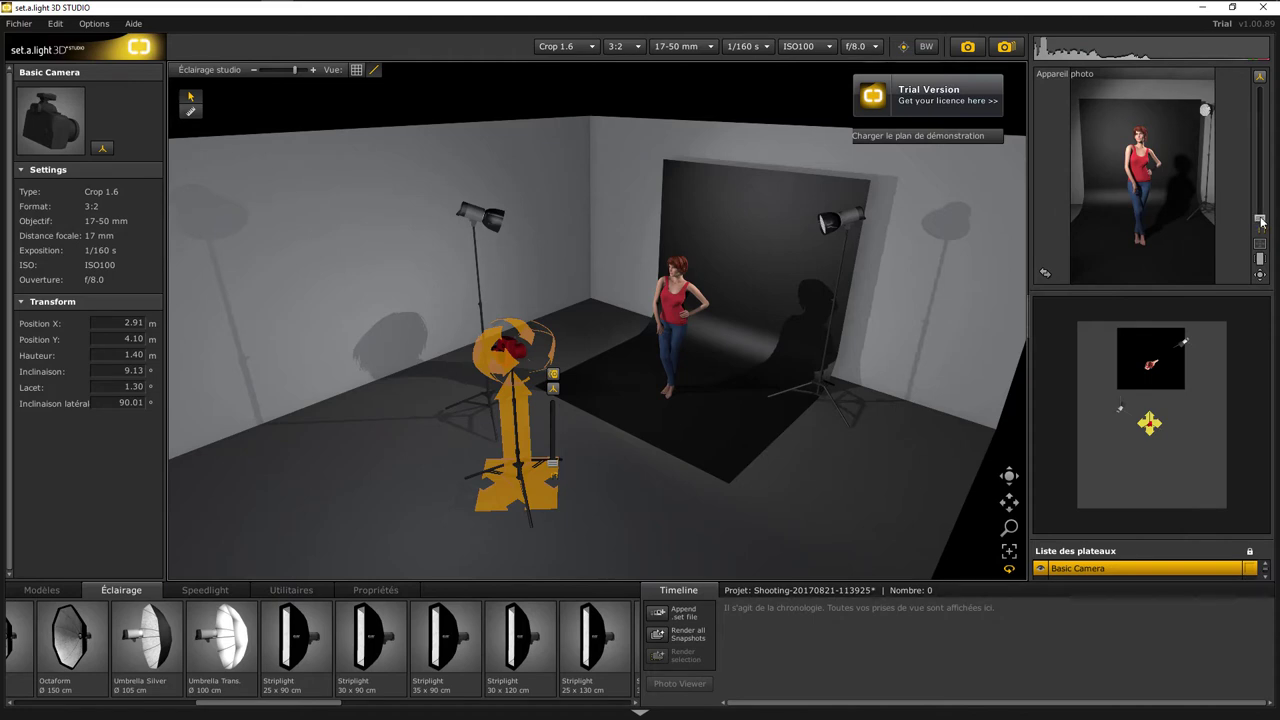
{"action": "left_click_drag", "start_coordinate": [1260, 220], "coordinate": [1260, 180]}
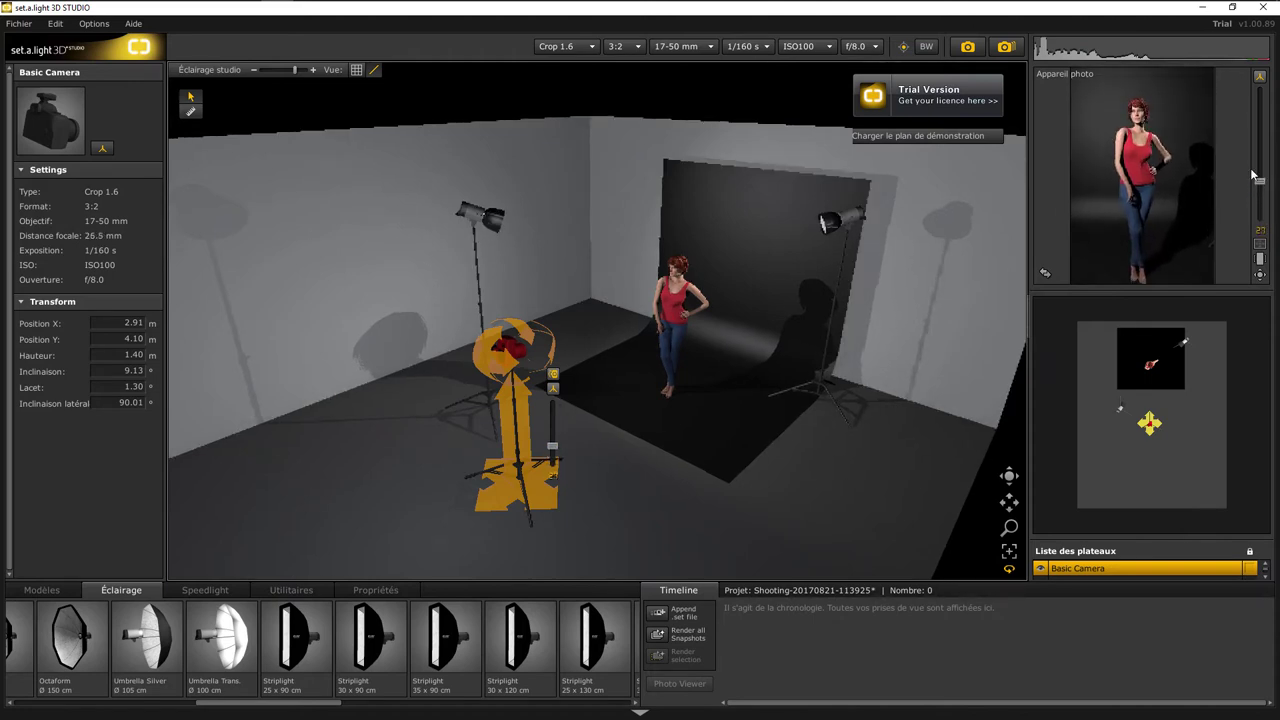
{"action": "left_click", "coordinate": [1259, 76]}
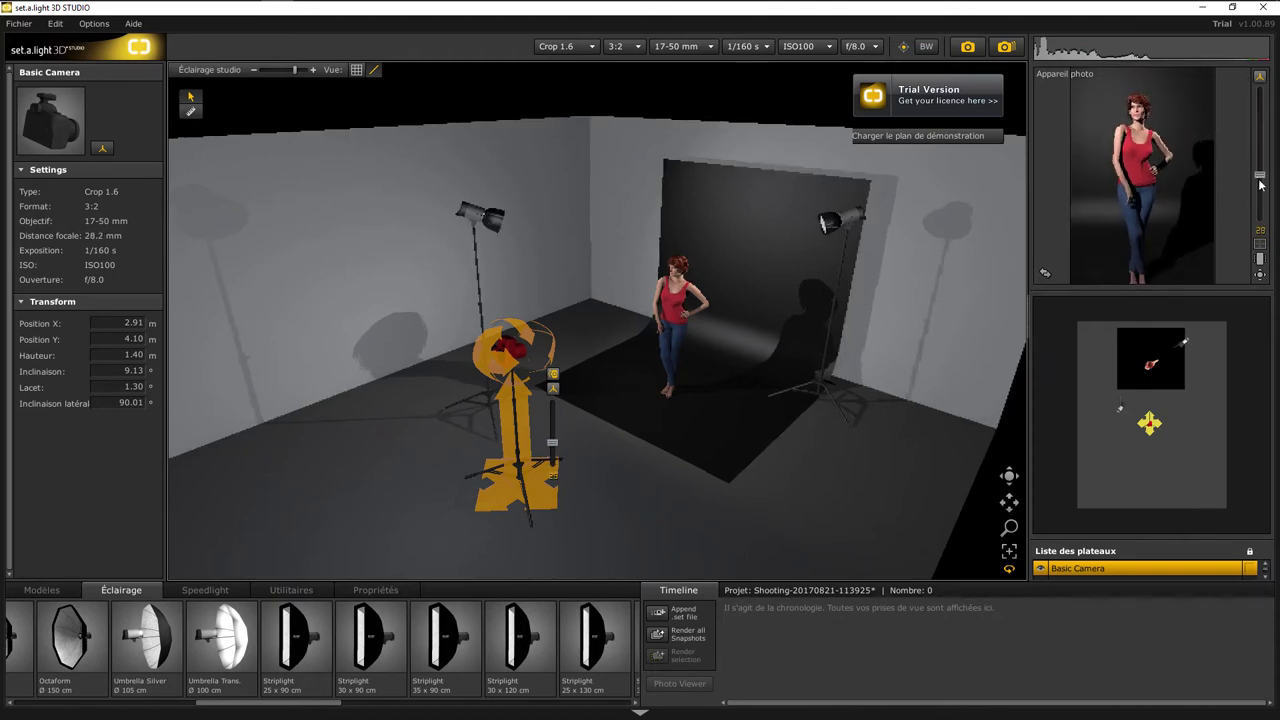
{"action": "left_click", "coordinate": [1260, 185]}
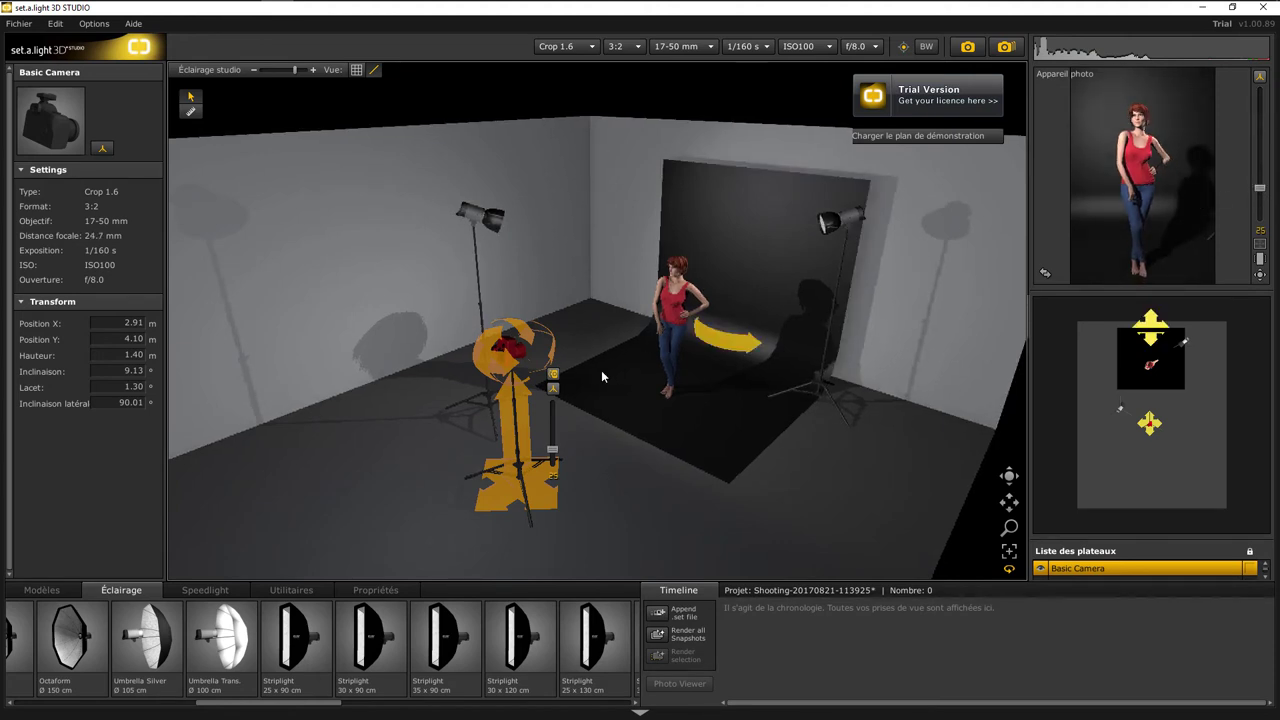
{"action": "mouse_move", "coordinate": [505, 398]}
{"action": "left_mouse_down"}
{"action": "mouse_move", "coordinate": [502, 412]}
{"action": "mouse_move", "coordinate": [487, 345]}
{"action": "mouse_move", "coordinate": [507, 344]}
{"action": "left_mouse_up"}
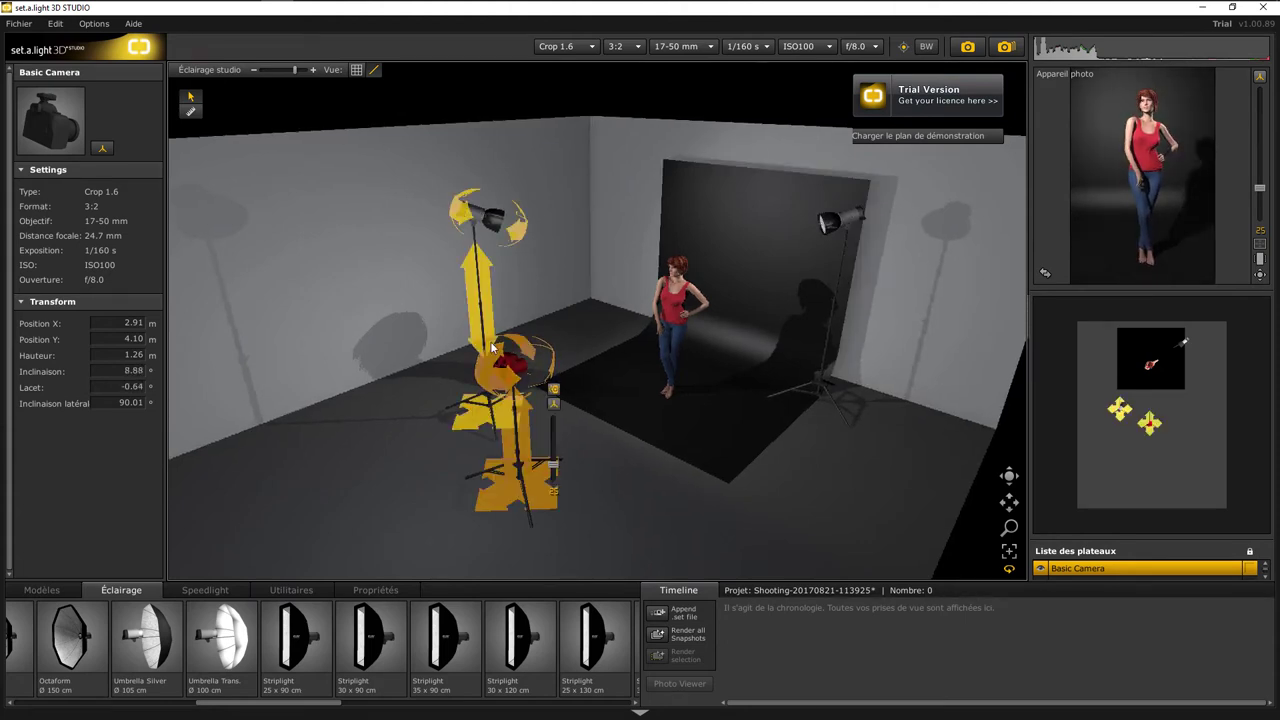
{"action": "left_click_drag", "start_coordinate": [507, 344], "coordinate": [497, 350]}
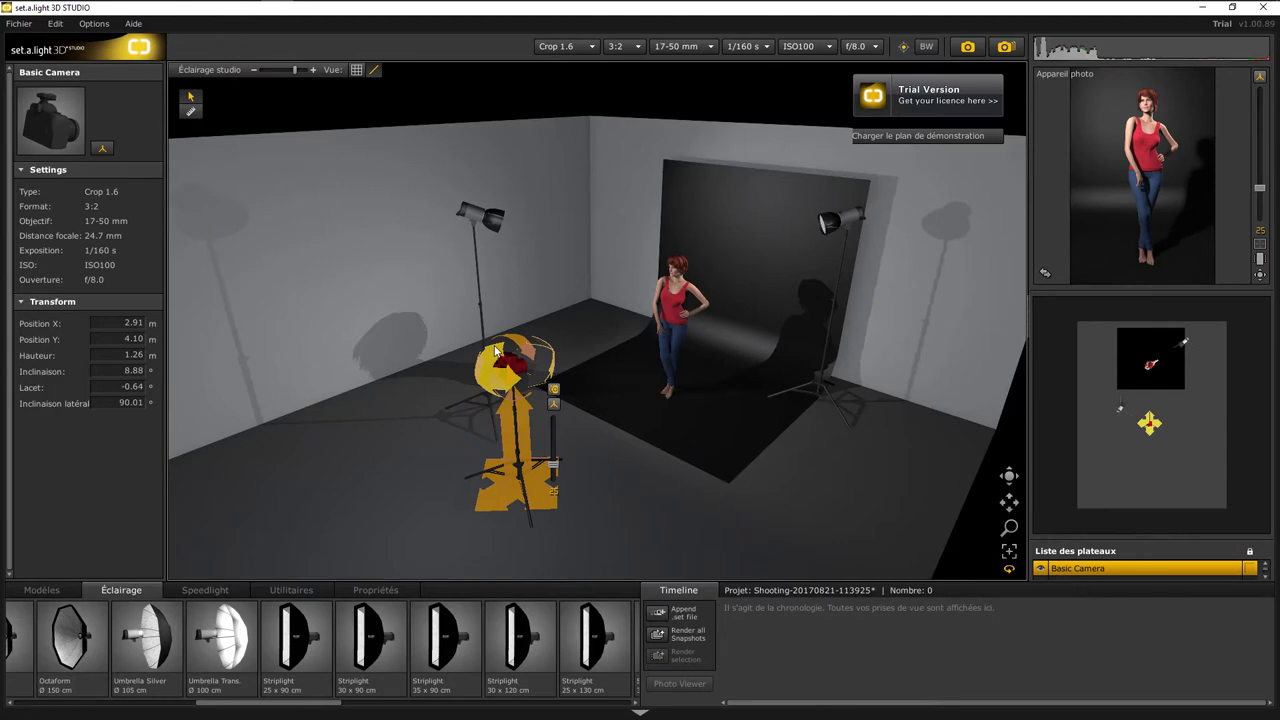
{"action": "left_click", "coordinate": [676, 311]}
Try the Penelope model, then replace her with Basic Femme in the set
{"action": "left_click", "coordinate": [57, 593]}
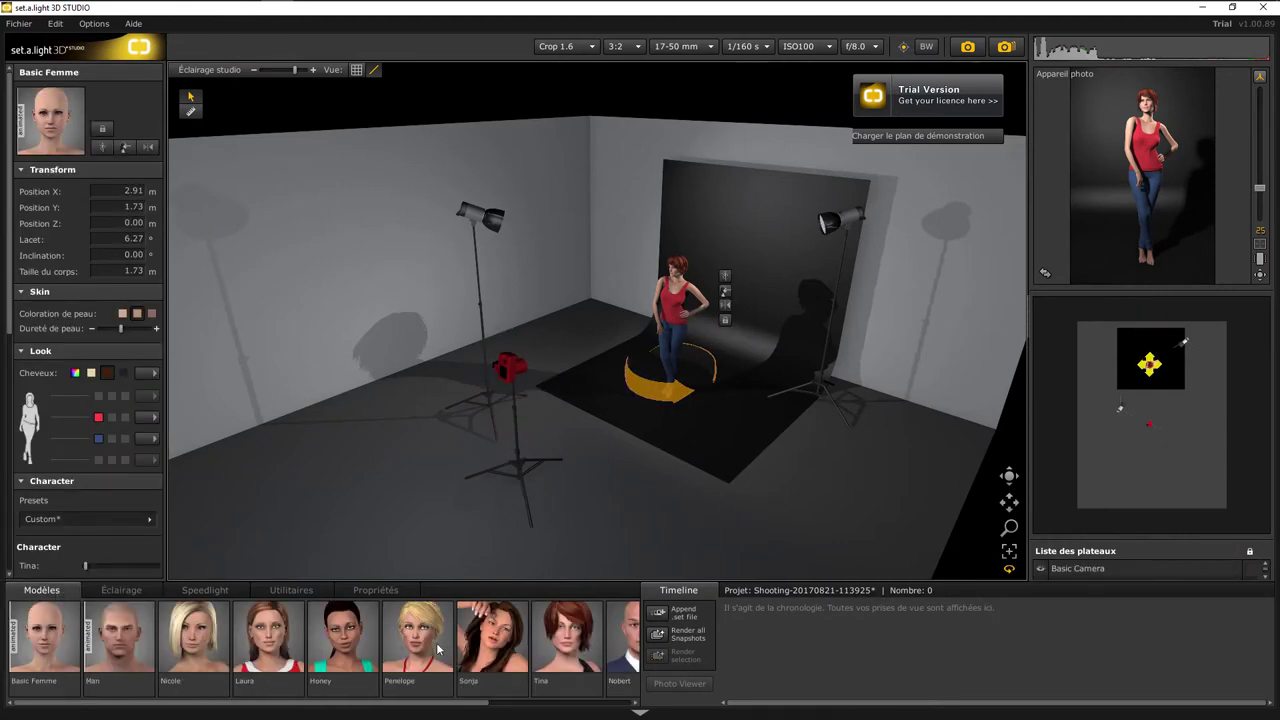
{"action": "left_click_drag", "start_coordinate": [427, 650], "coordinate": [642, 372]}
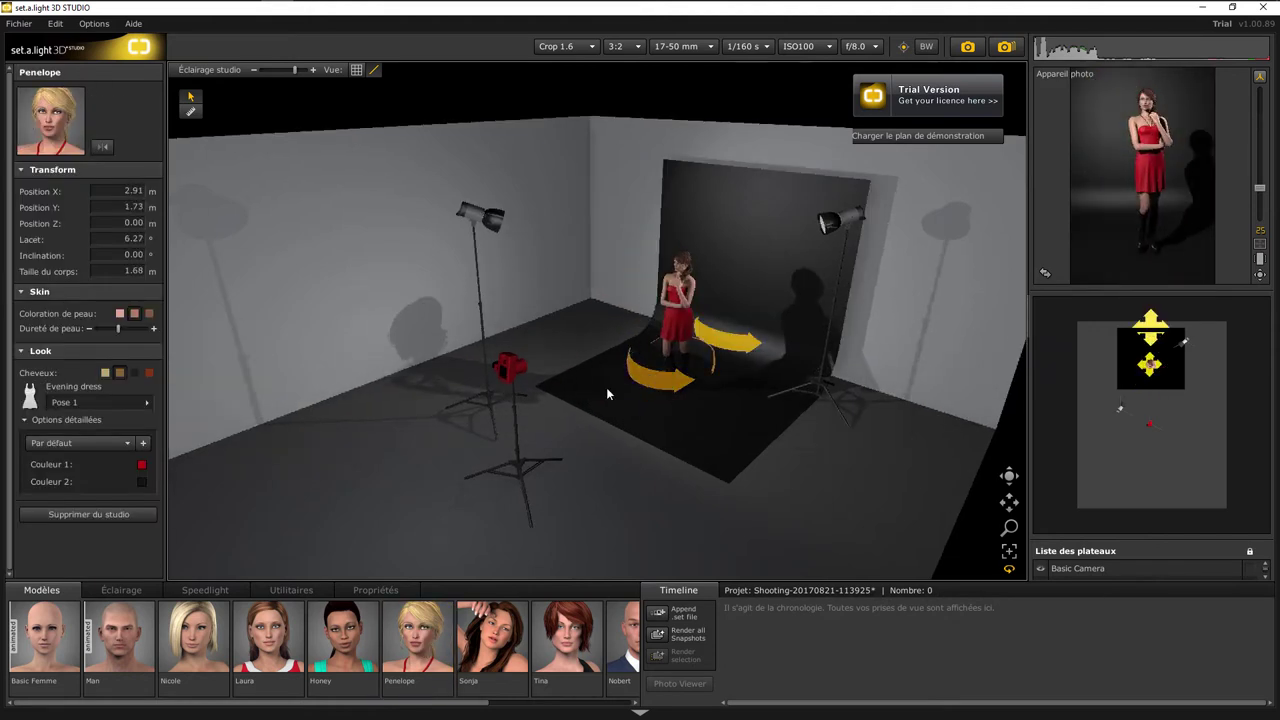
{"action": "left_click", "coordinate": [145, 402]}
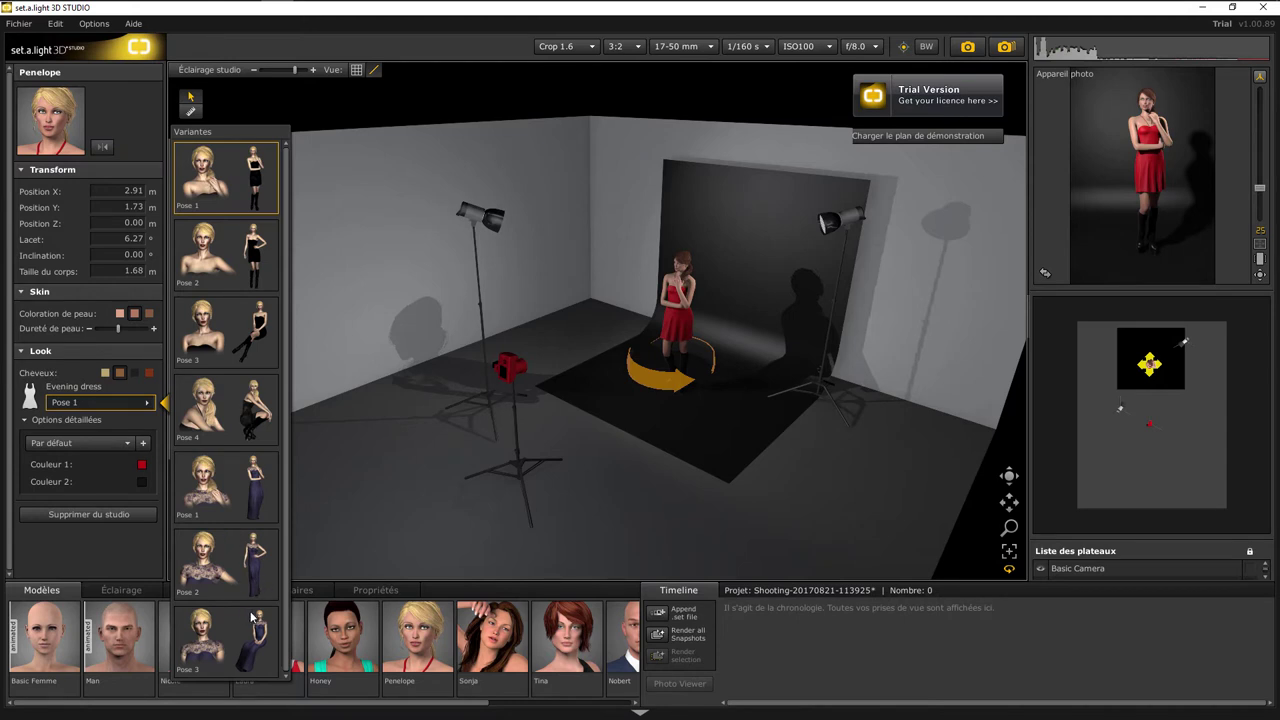
{"action": "left_click", "coordinate": [43, 648]}
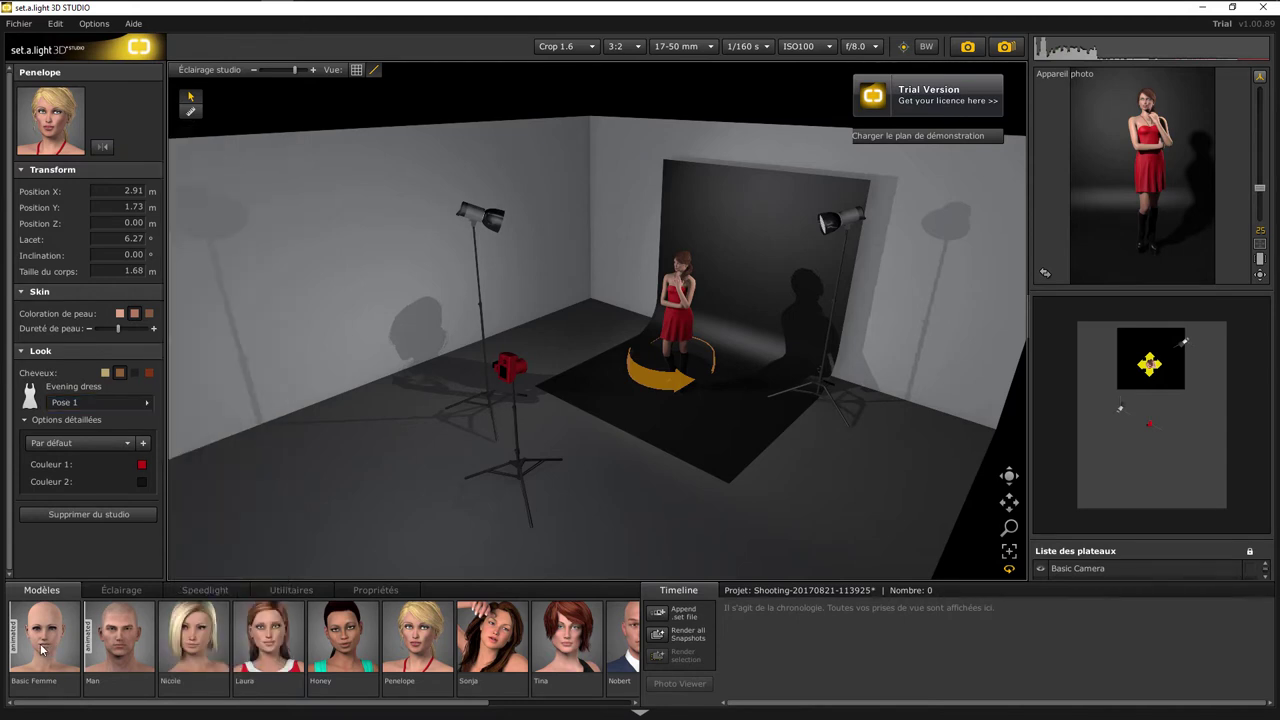
{"action": "left_click_drag", "start_coordinate": [43, 648], "coordinate": [672, 392]}
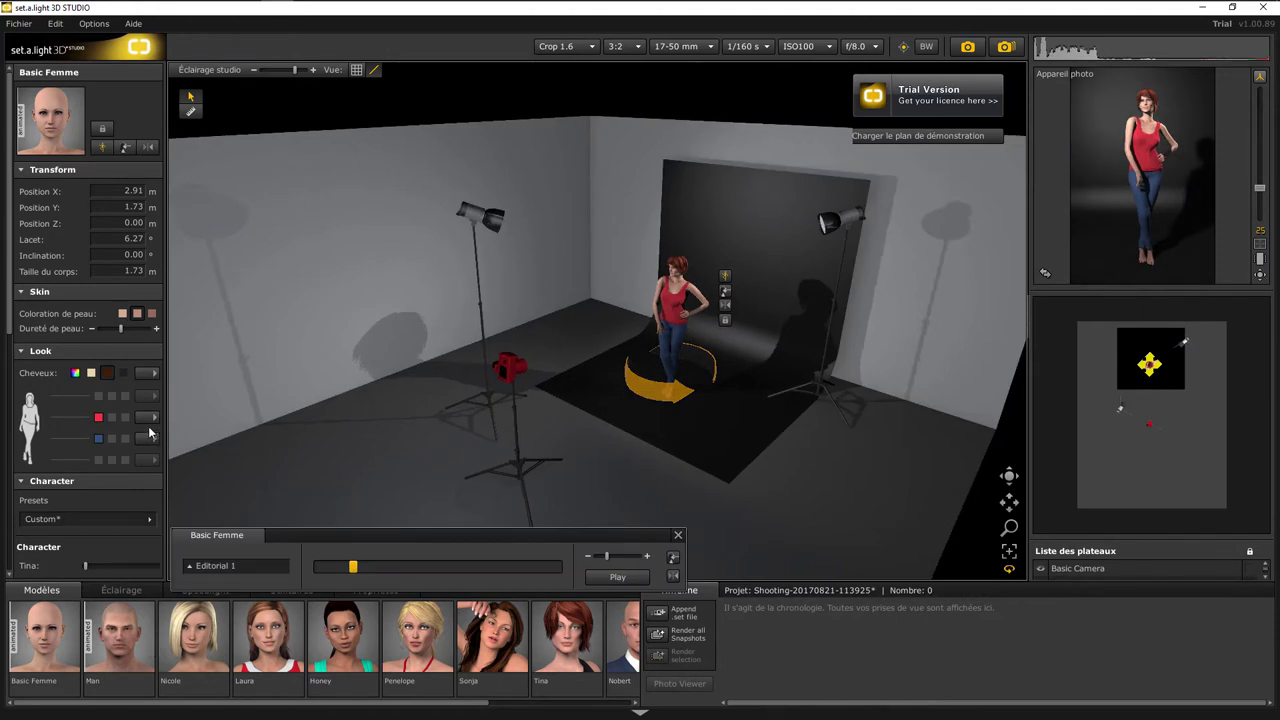
Dress the model in a red bandeau top and blue shorts and pick a skin colour
{"action": "left_click", "coordinate": [149, 419]}
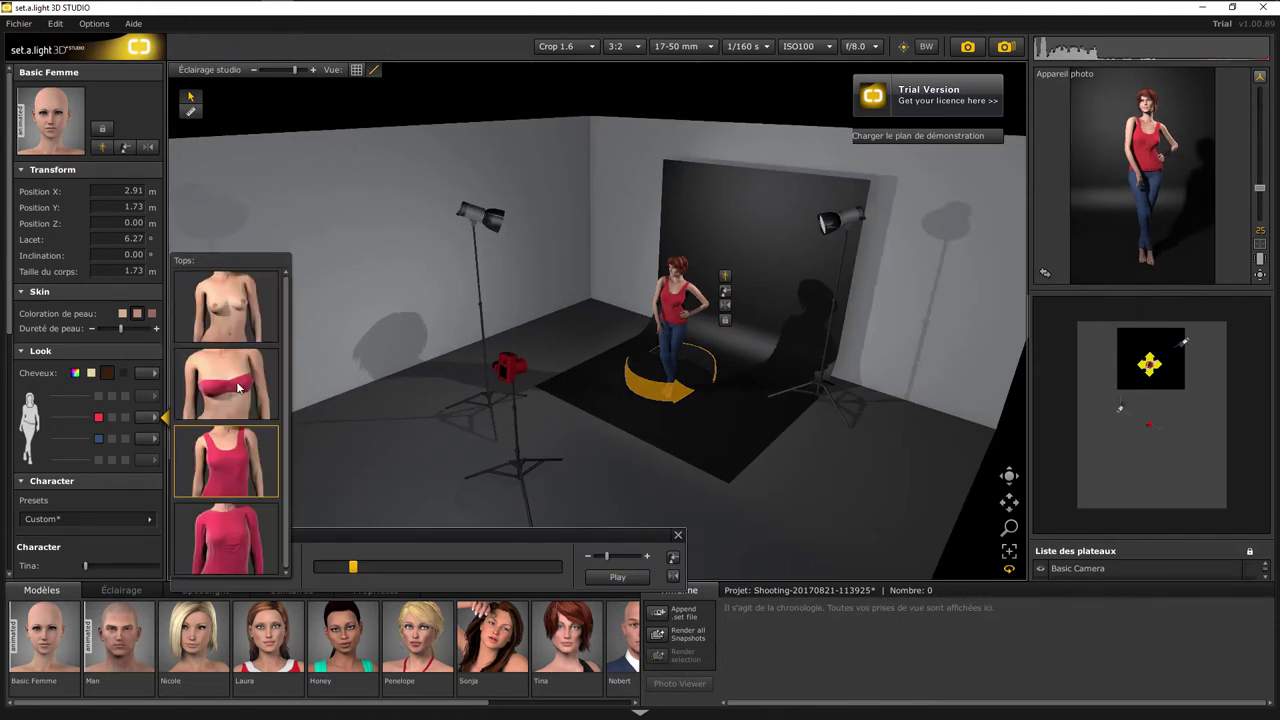
{"action": "left_click", "coordinate": [238, 388]}
{"action": "left_click", "coordinate": [152, 441]}
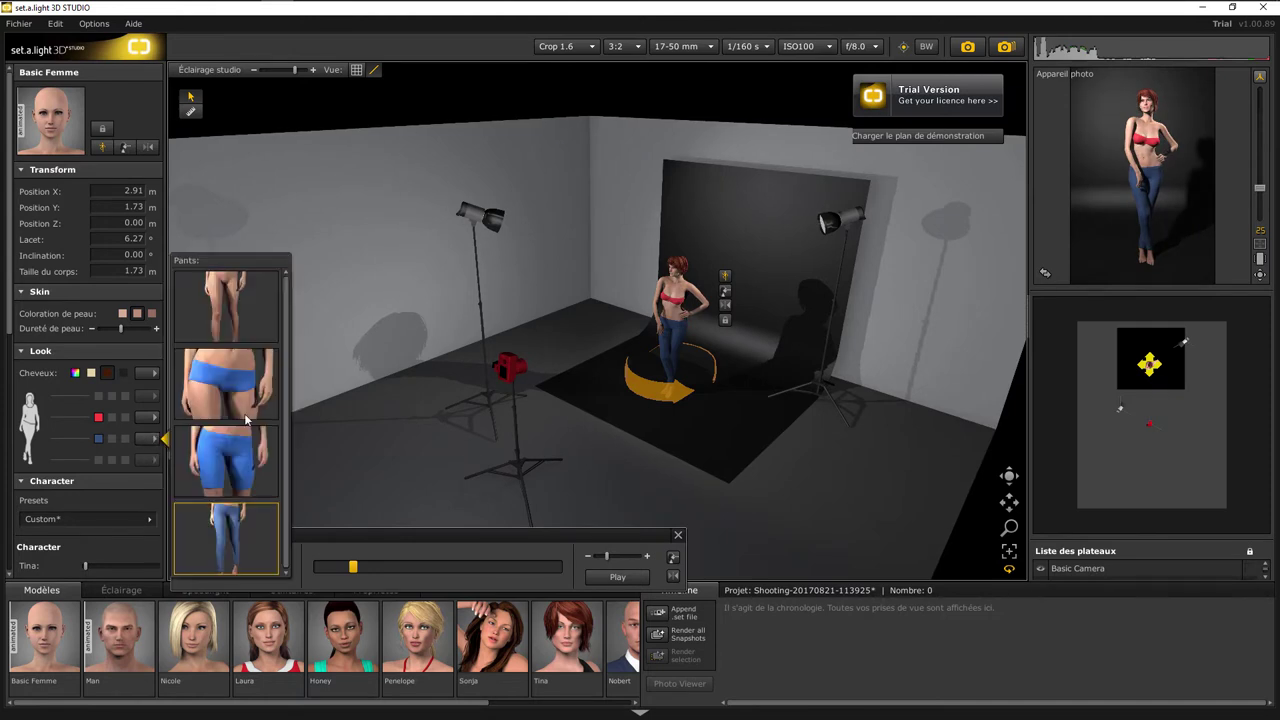
{"action": "left_click", "coordinate": [242, 380]}
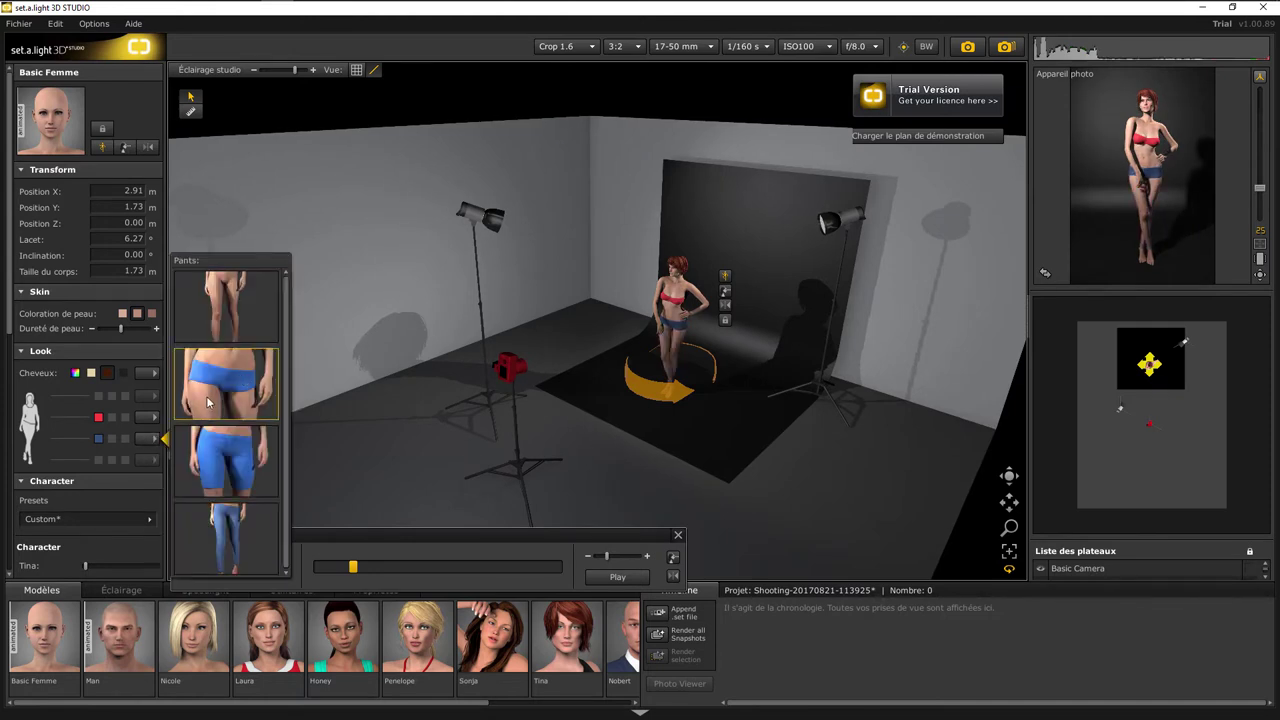
{"action": "left_click", "coordinate": [122, 314]}
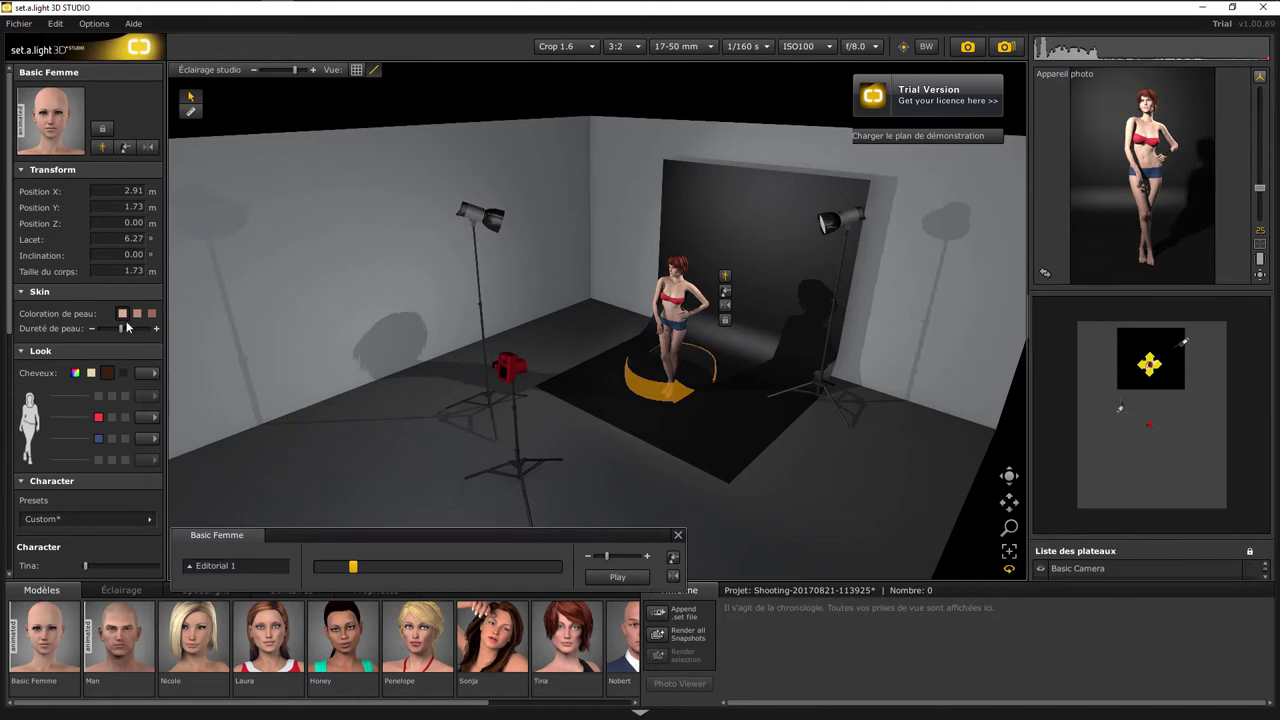
Lower the model's skin hardness and set the body Thin slider to about the middle
{"action": "left_click_drag", "start_coordinate": [121, 328], "coordinate": [98, 329]}
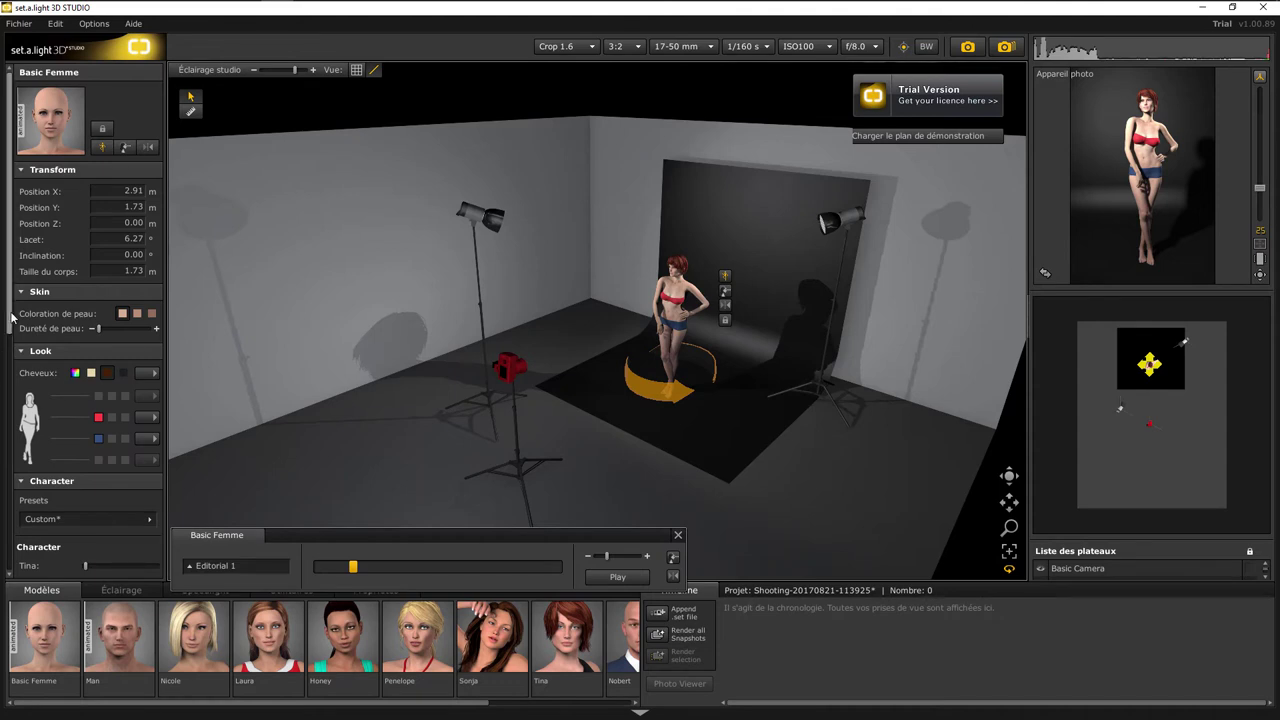
{"action": "left_click_drag", "start_coordinate": [13, 334], "coordinate": [12, 420]}
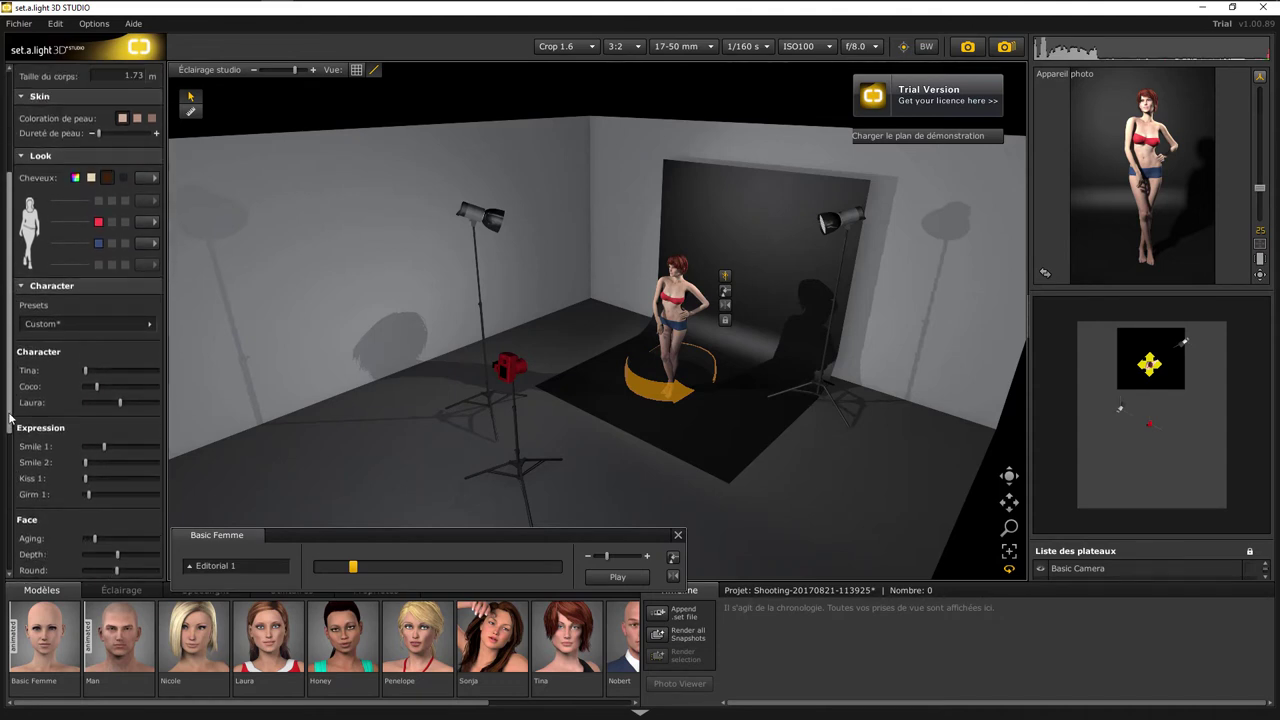
{"action": "scroll", "coordinate": [12, 420], "scroll_direction": "down", "scroll_amount": 2}
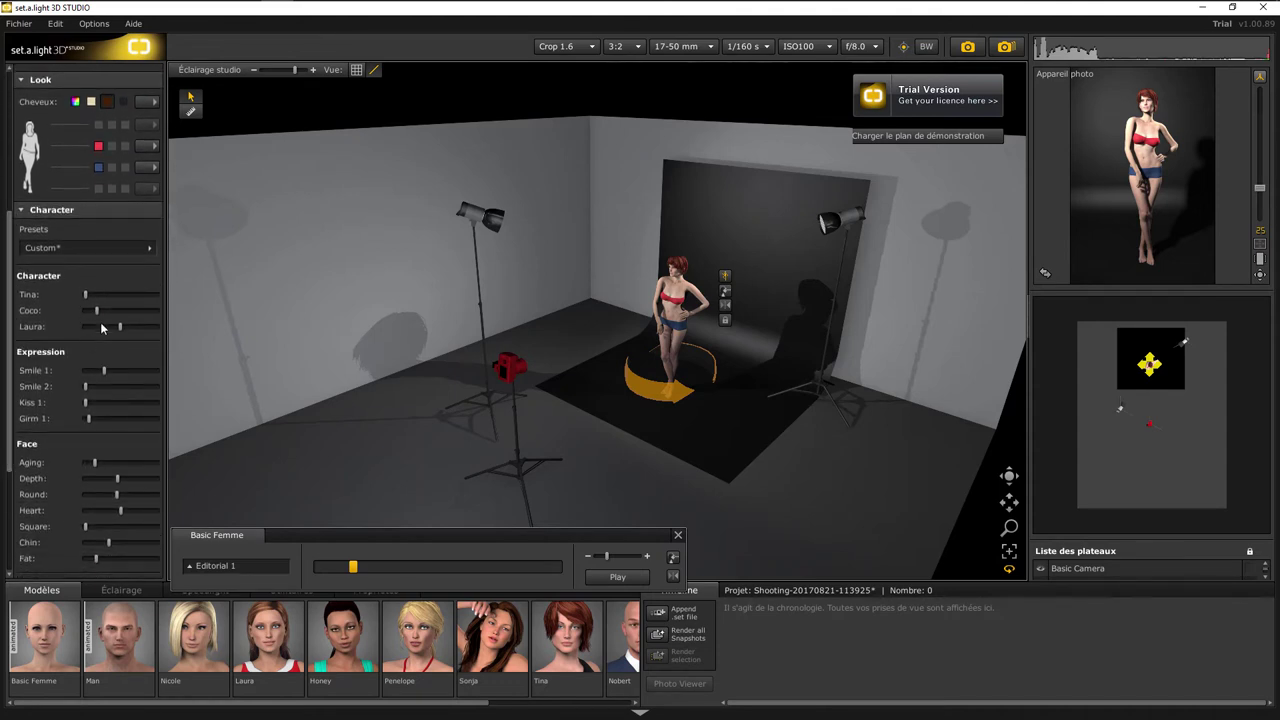
{"action": "scroll", "coordinate": [15, 371], "scroll_direction": "down", "scroll_amount": 3}
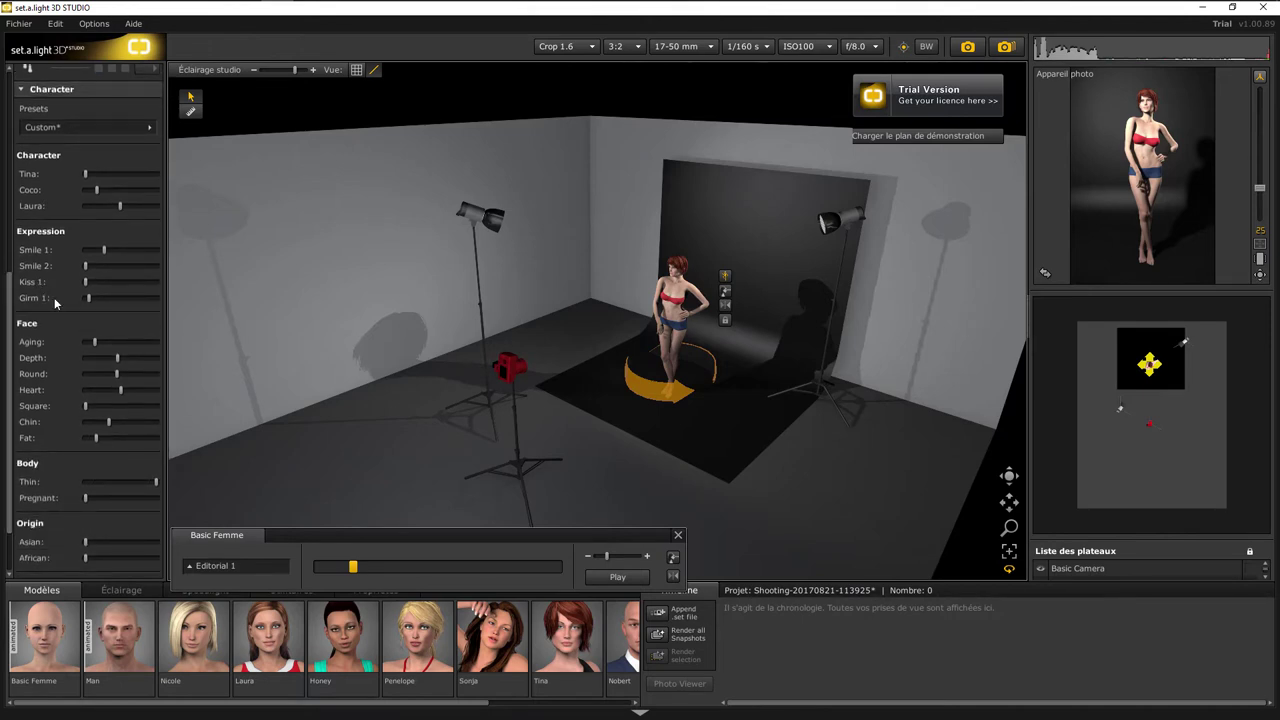
{"action": "scroll", "coordinate": [12, 390], "scroll_direction": "down", "scroll_amount": 2}
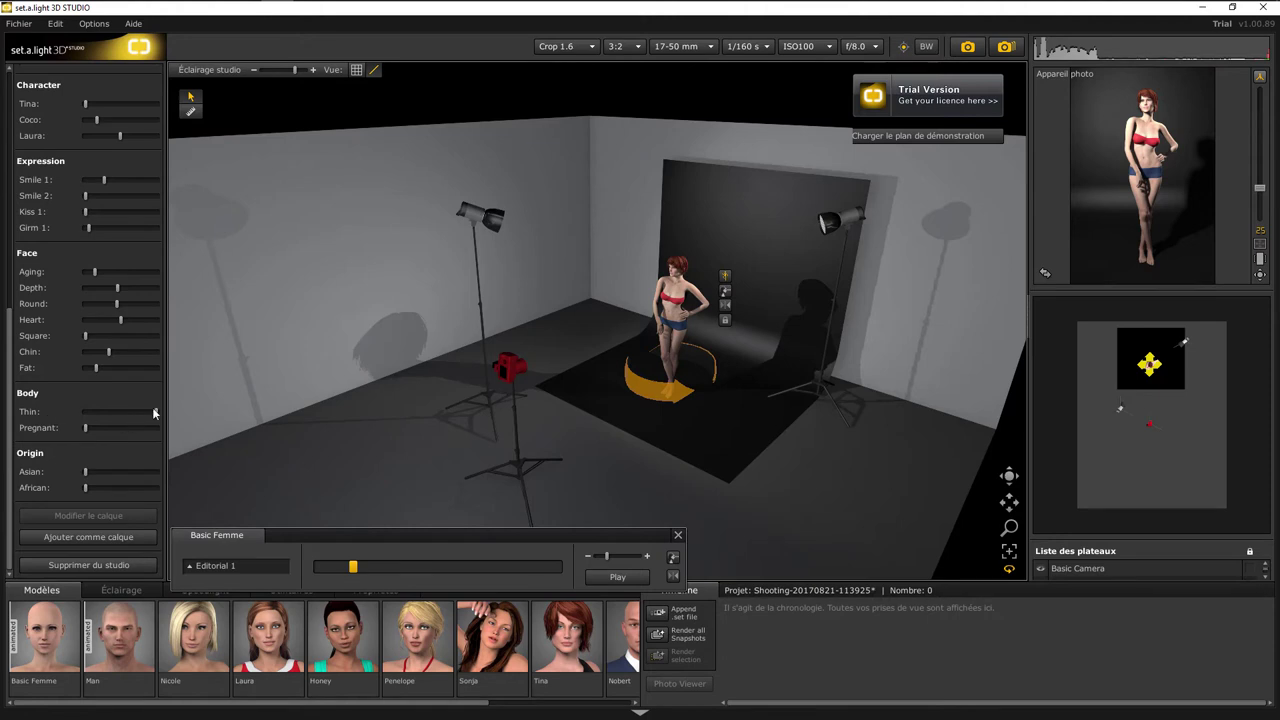
{"action": "left_click_drag", "start_coordinate": [156, 413], "coordinate": [66, 414]}
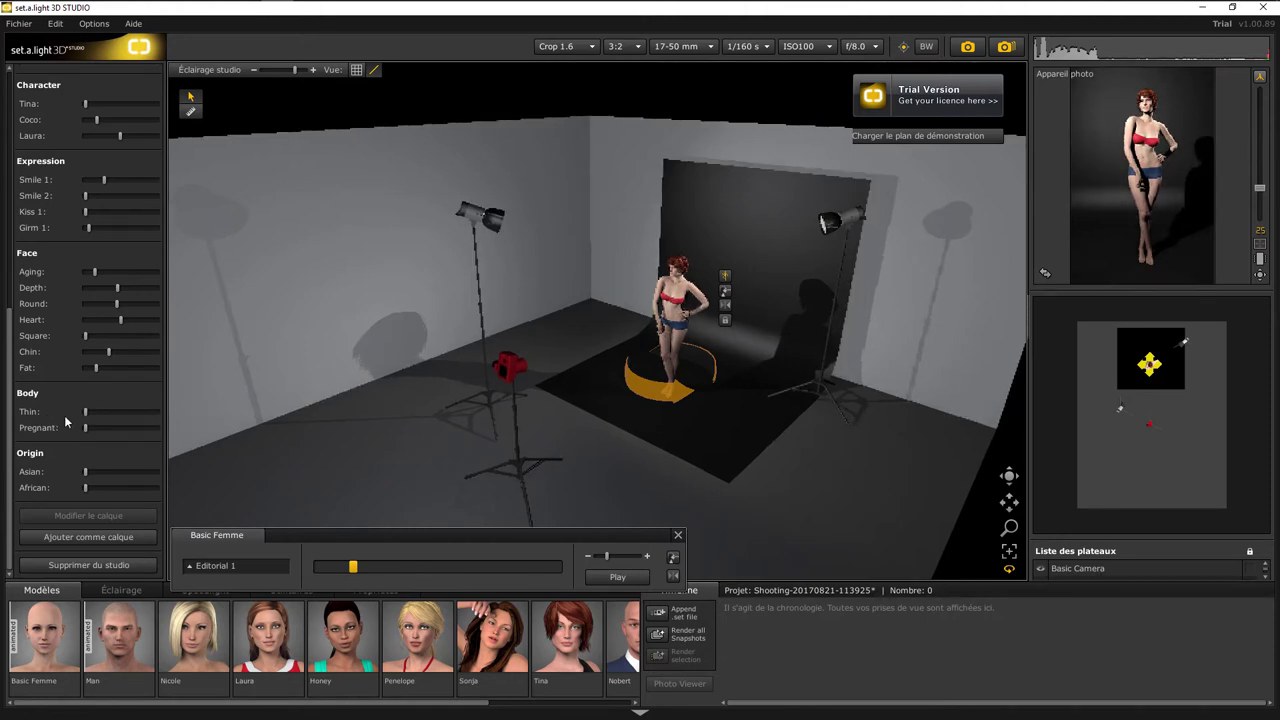
{"action": "mouse_move", "coordinate": [86, 412]}
{"action": "left_mouse_down"}
{"action": "mouse_move", "coordinate": [154, 429]}
{"action": "mouse_move", "coordinate": [85, 430]}
{"action": "left_mouse_up"}
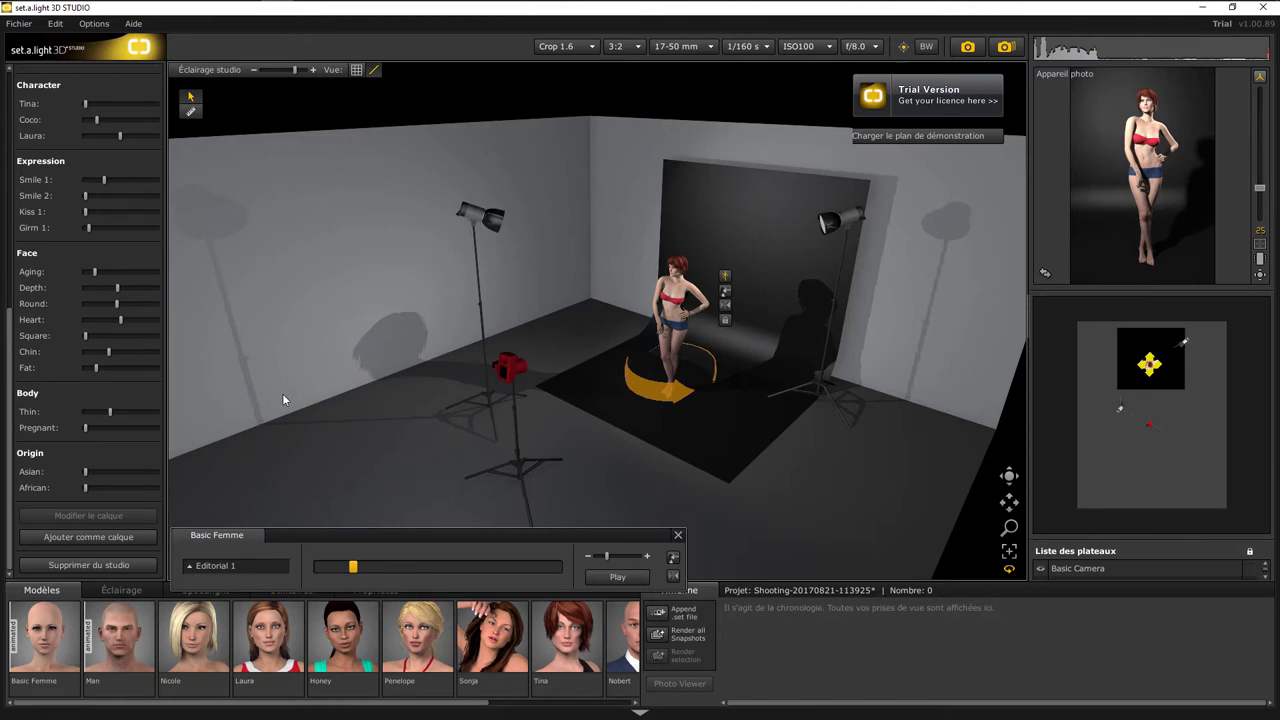
{"action": "left_click", "coordinate": [726, 278]}
Switch the model to the Fashion 1 pose and advance its animation to a later stance
{"action": "left_click", "coordinate": [261, 566]}
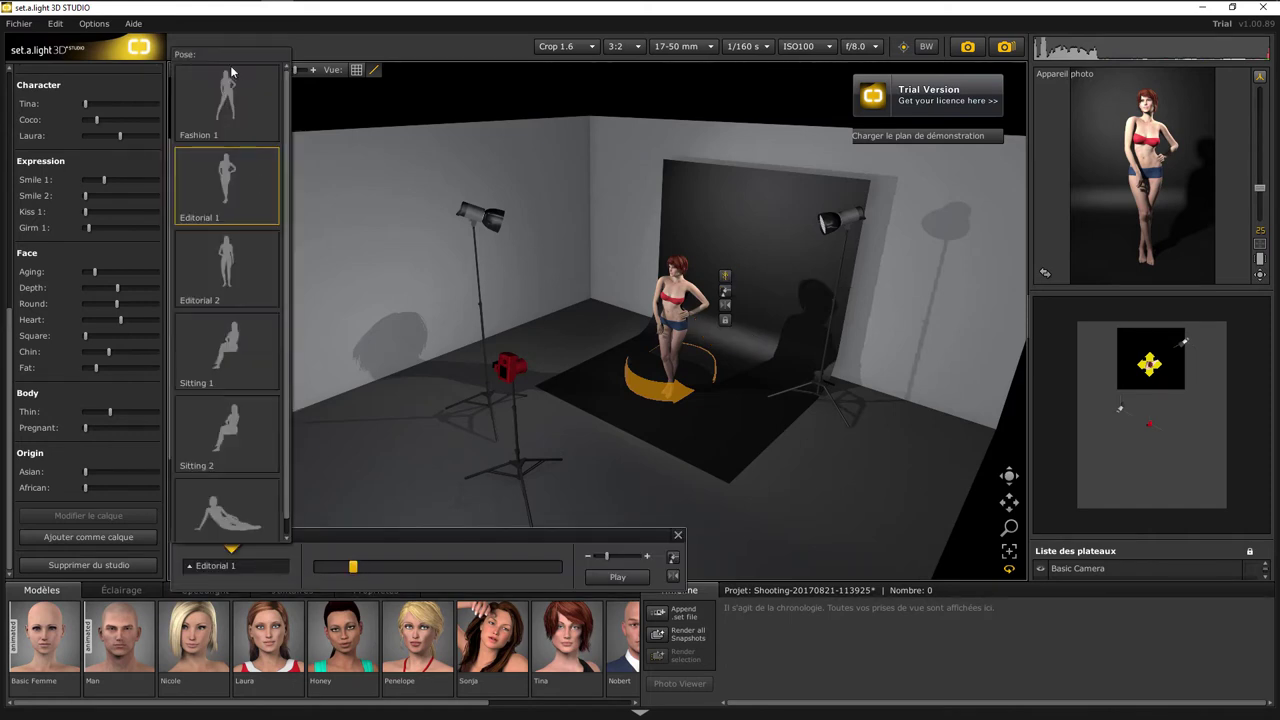
{"action": "left_click", "coordinate": [236, 112]}
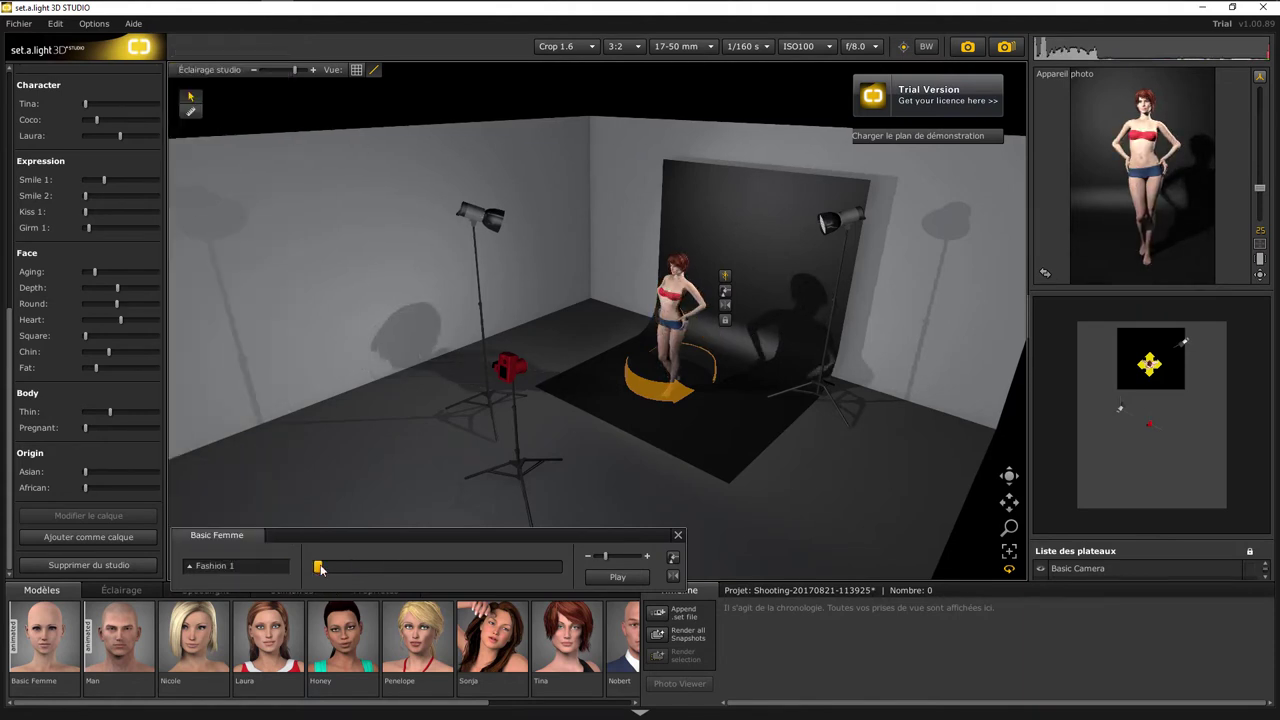
{"action": "left_click_drag", "start_coordinate": [319, 568], "coordinate": [493, 567]}
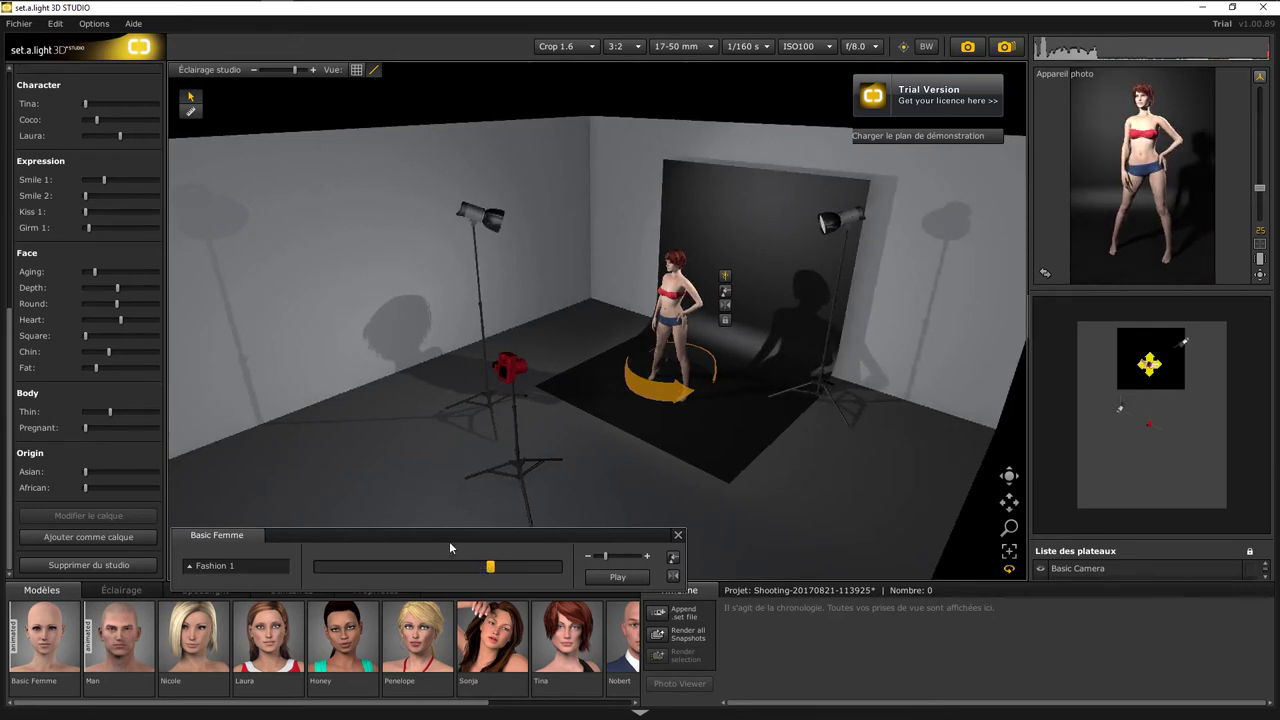
{"action": "left_click", "coordinate": [261, 575]}
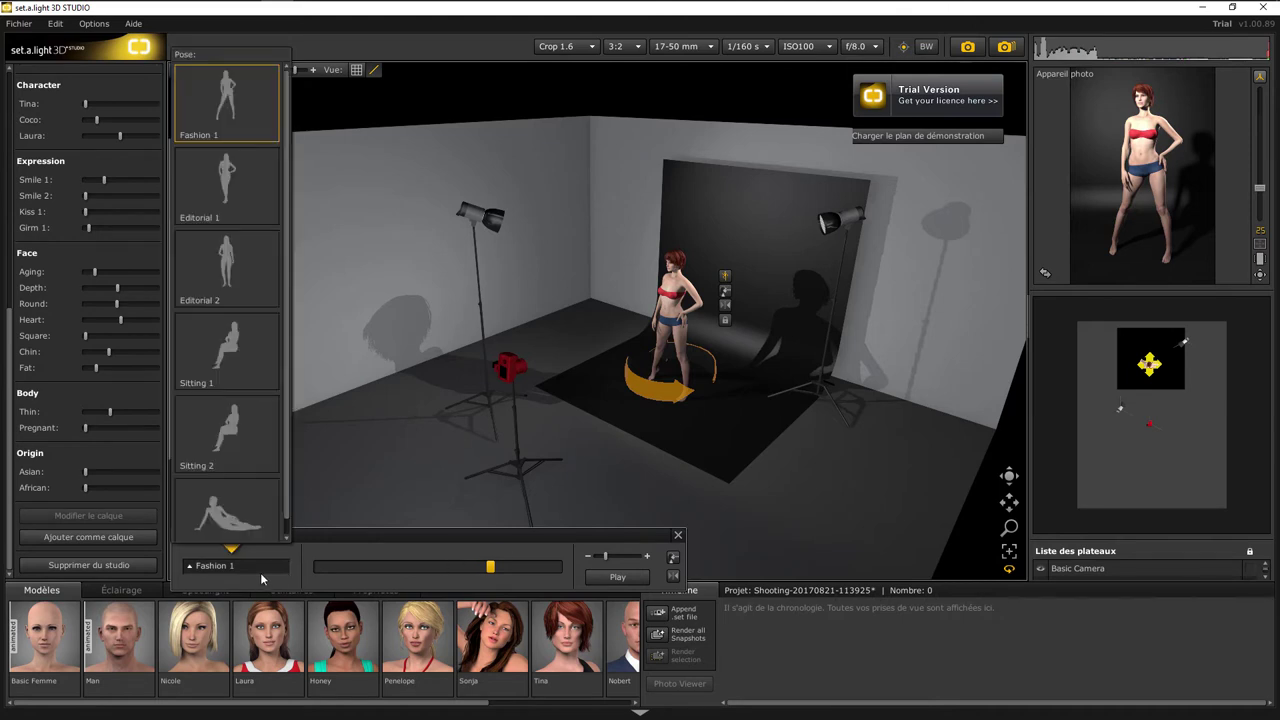
{"action": "left_click", "coordinate": [411, 396]}
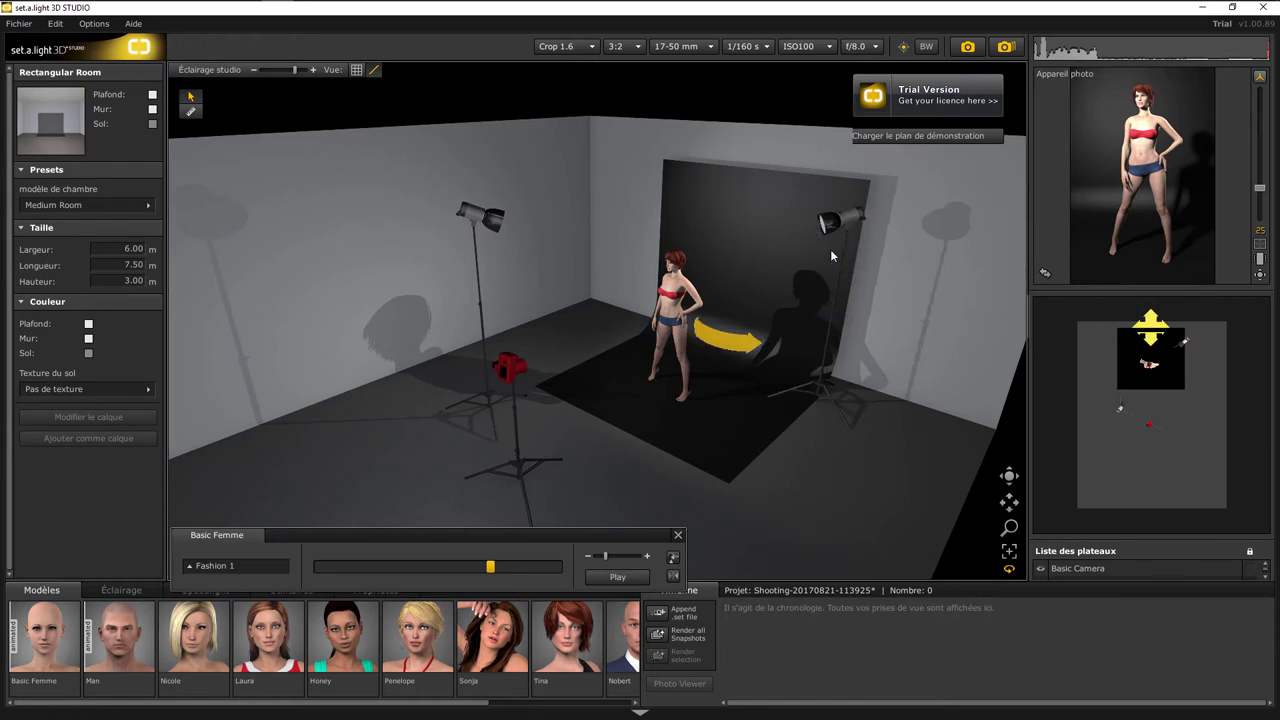
Select the model in the set
{"action": "left_click", "coordinate": [680, 300]}
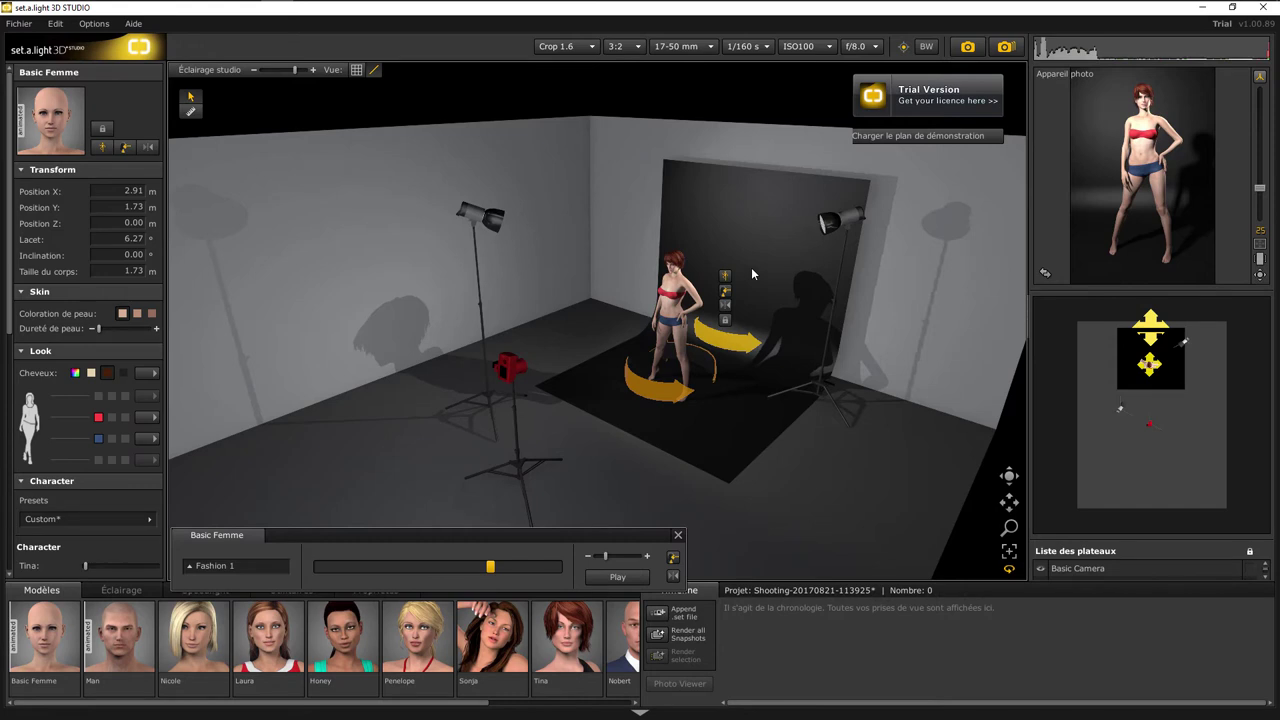
Replace the left studio flash with a white Ø 56 cm beauty dish
{"action": "left_click", "coordinate": [490, 222]}
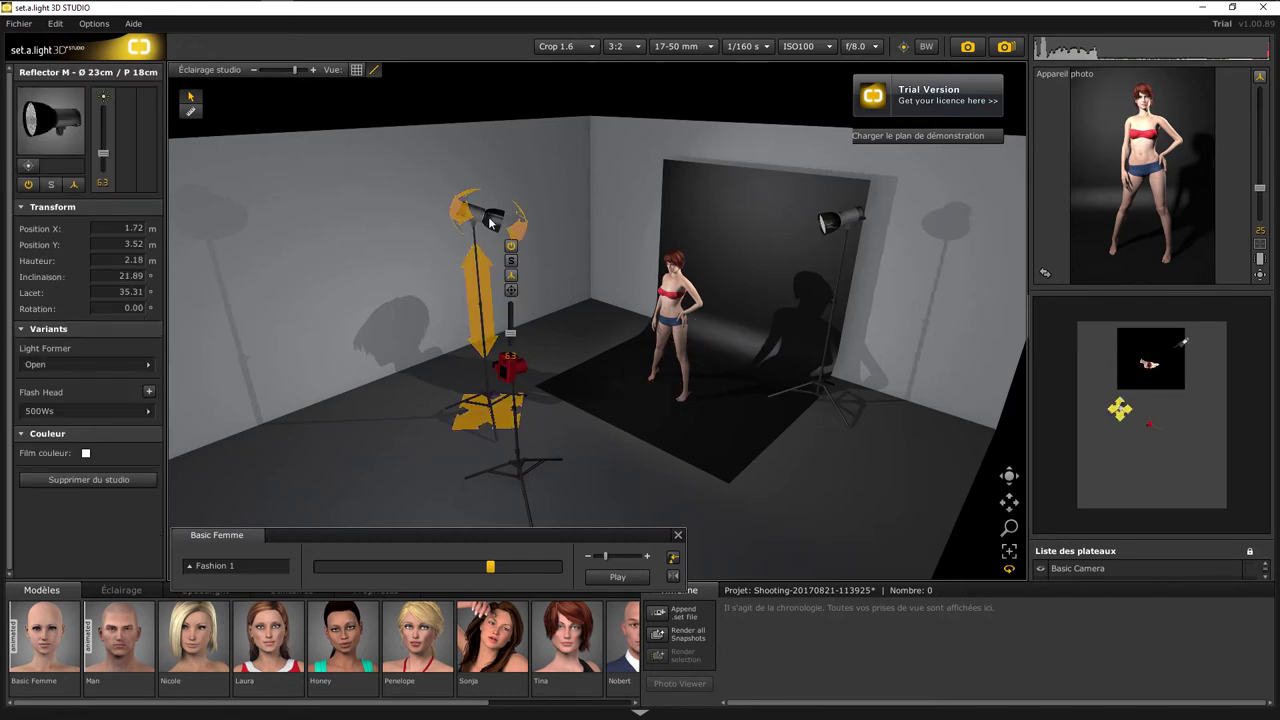
{"action": "key", "text": "Delete"}
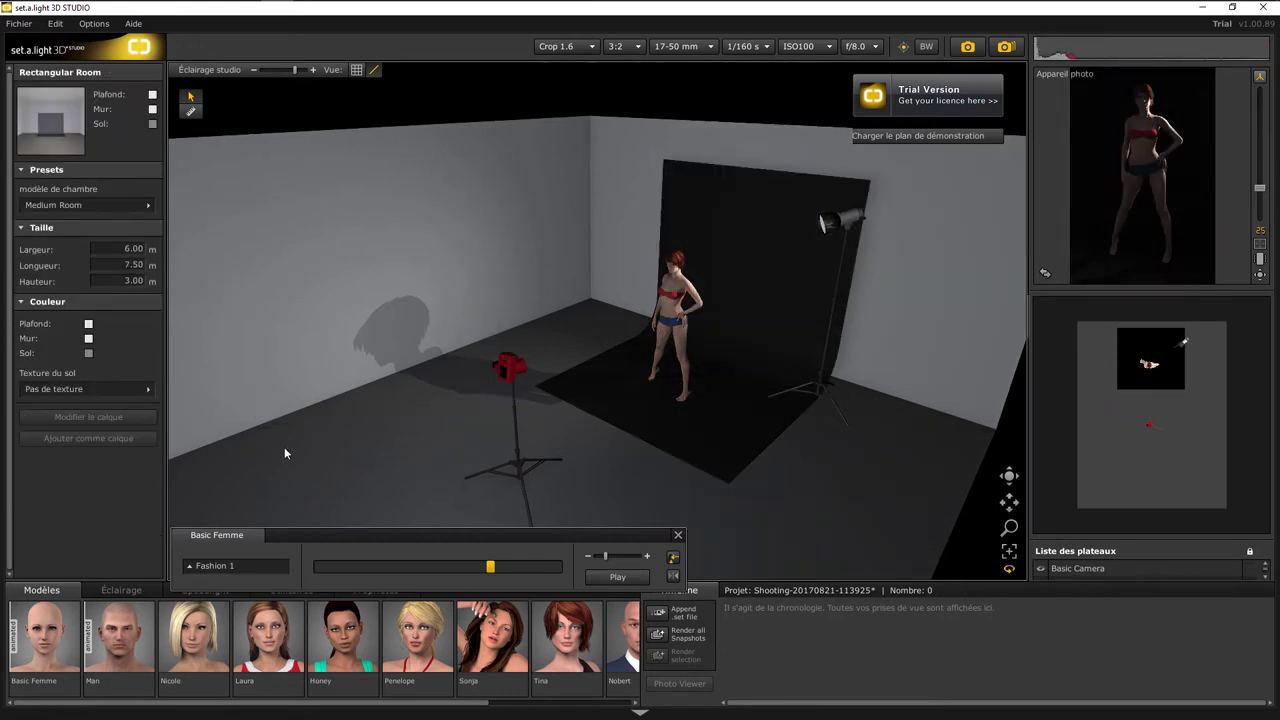
{"action": "left_click", "coordinate": [121, 590]}
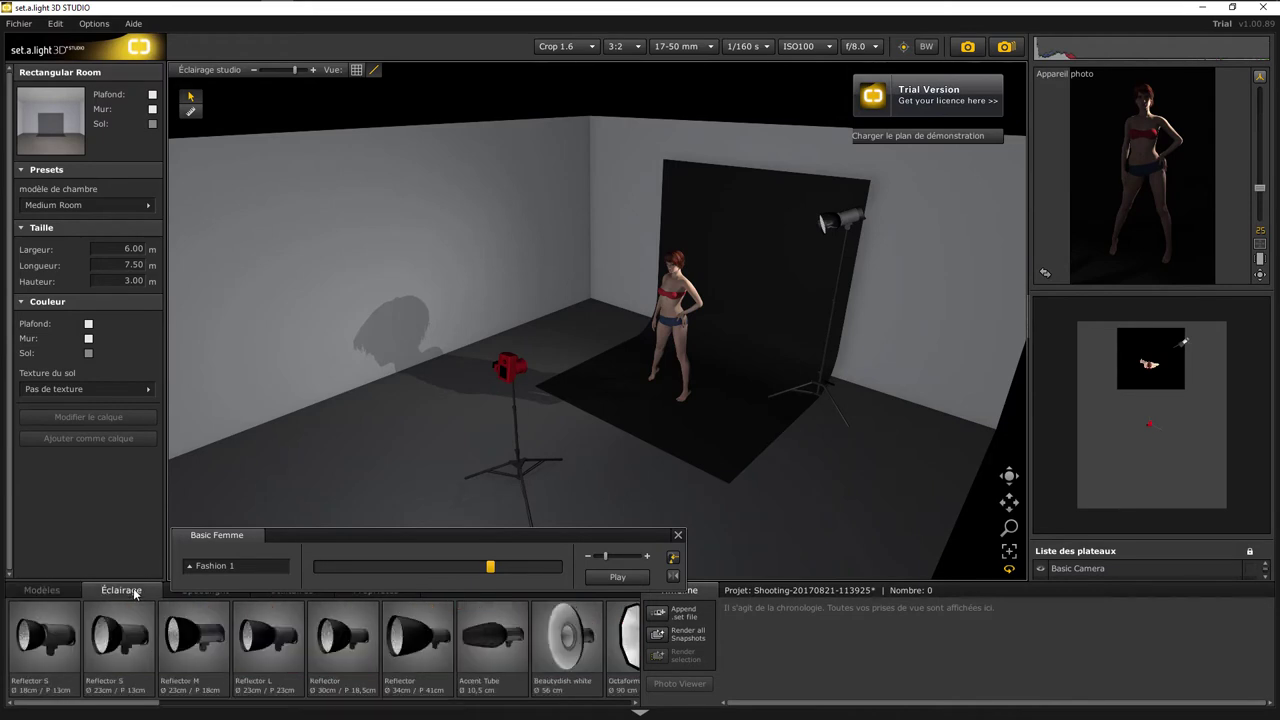
{"action": "left_click", "coordinate": [678, 535]}
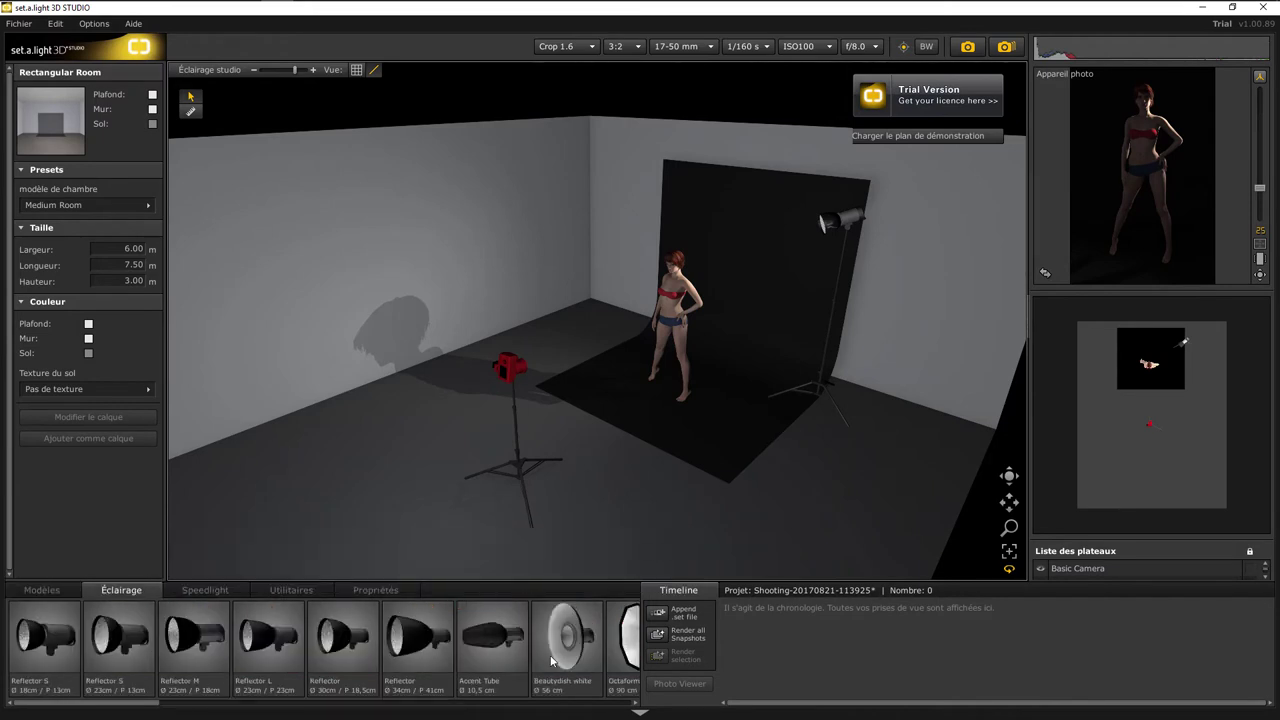
{"action": "left_click_drag", "start_coordinate": [576, 655], "coordinate": [616, 436]}
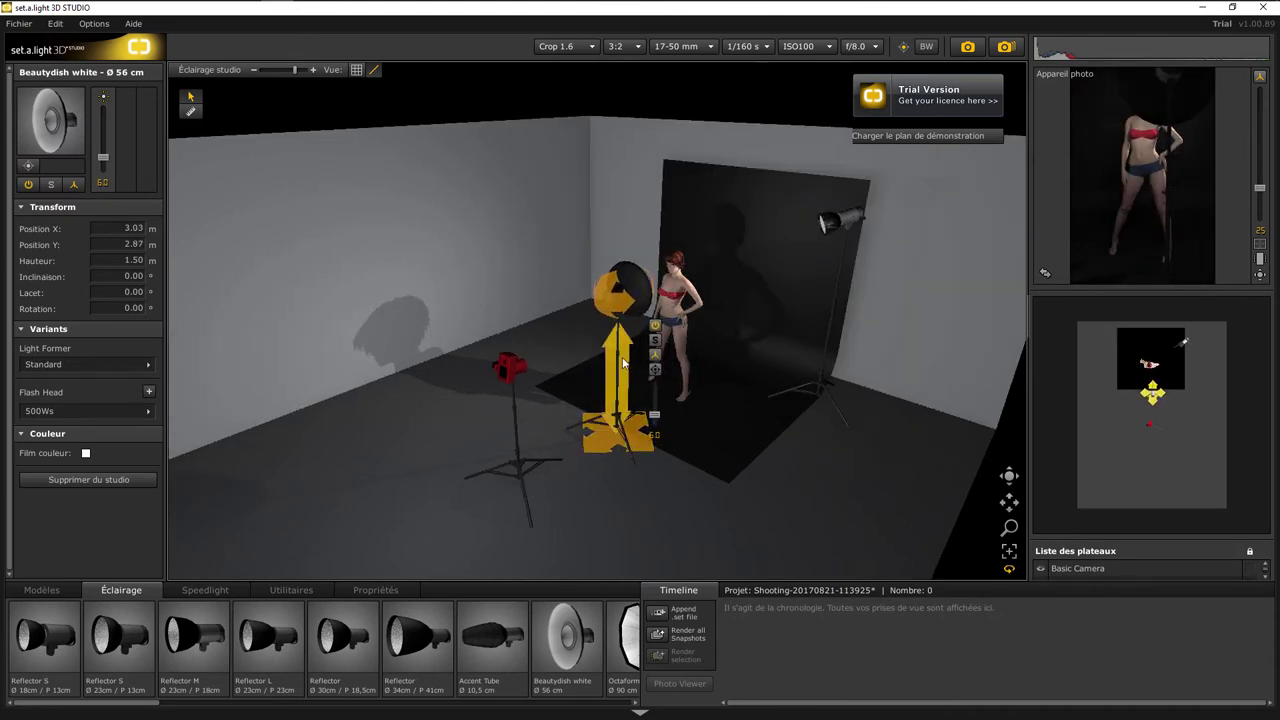
Raise the beauty dish to 1.86 m and turn its flash power up to 10
{"action": "mouse_move", "coordinate": [620, 374]}
{"action": "left_mouse_down"}
{"action": "mouse_move", "coordinate": [614, 265]}
{"action": "mouse_move", "coordinate": [643, 190]}
{"action": "mouse_move", "coordinate": [634, 199]}
{"action": "left_mouse_up"}
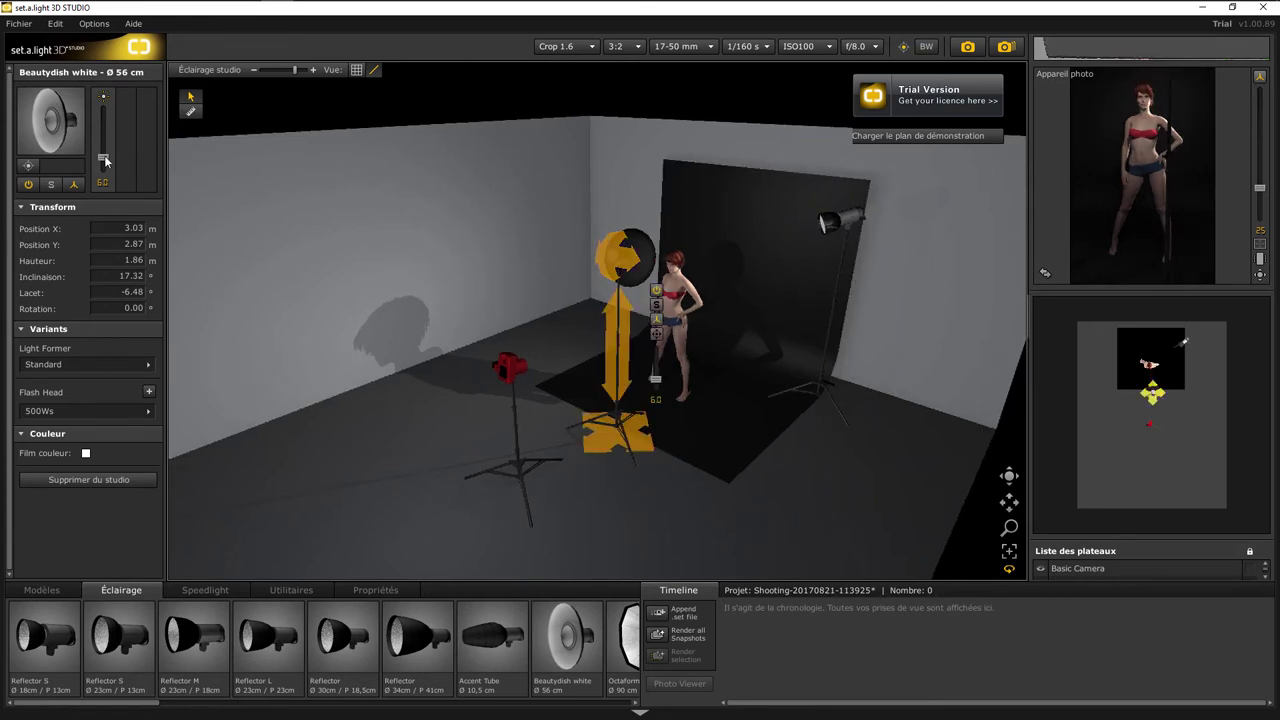
{"action": "mouse_move", "coordinate": [104, 157]}
{"action": "left_mouse_down"}
{"action": "mouse_move", "coordinate": [113, 131]}
{"action": "mouse_move", "coordinate": [104, 140]}
{"action": "left_mouse_up"}
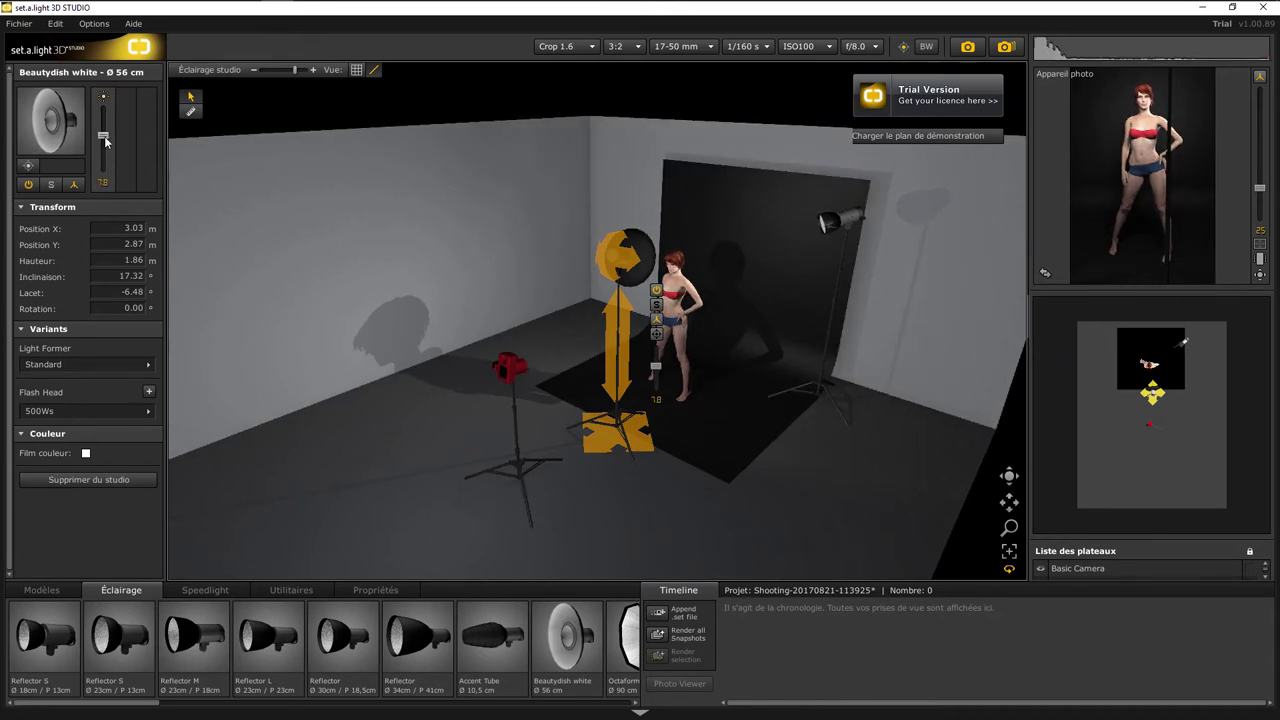
{"action": "left_click_drag", "start_coordinate": [104, 137], "coordinate": [104, 105]}
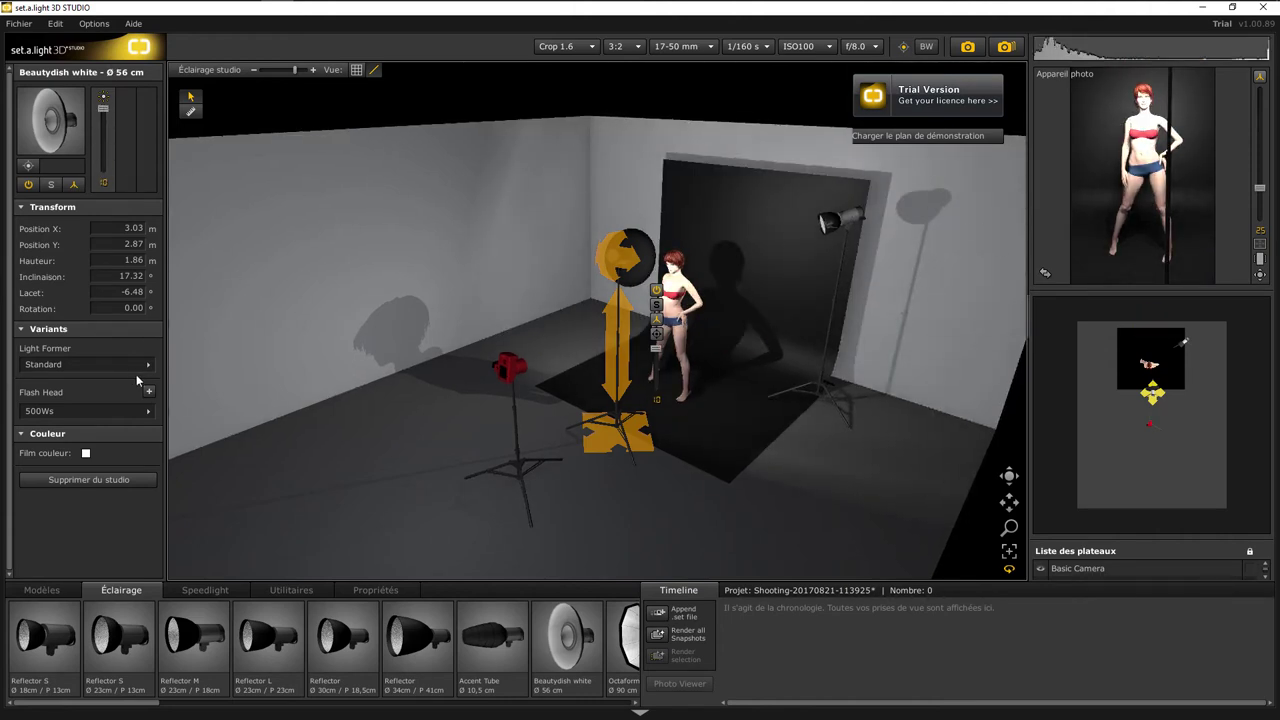
{"action": "left_click", "coordinate": [136, 366]}
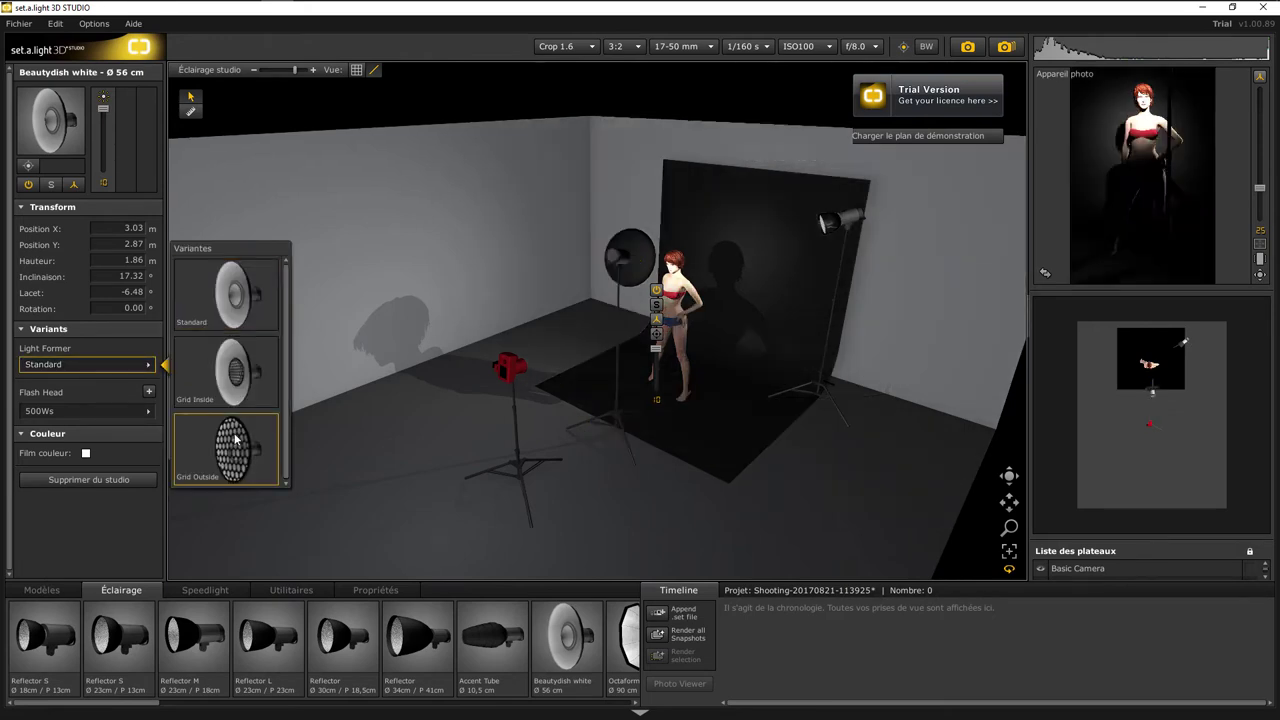
Fit the beauty dish with Grid Outside, lower its power to 8.2, and preview through the camera
{"action": "left_click", "coordinate": [236, 440]}
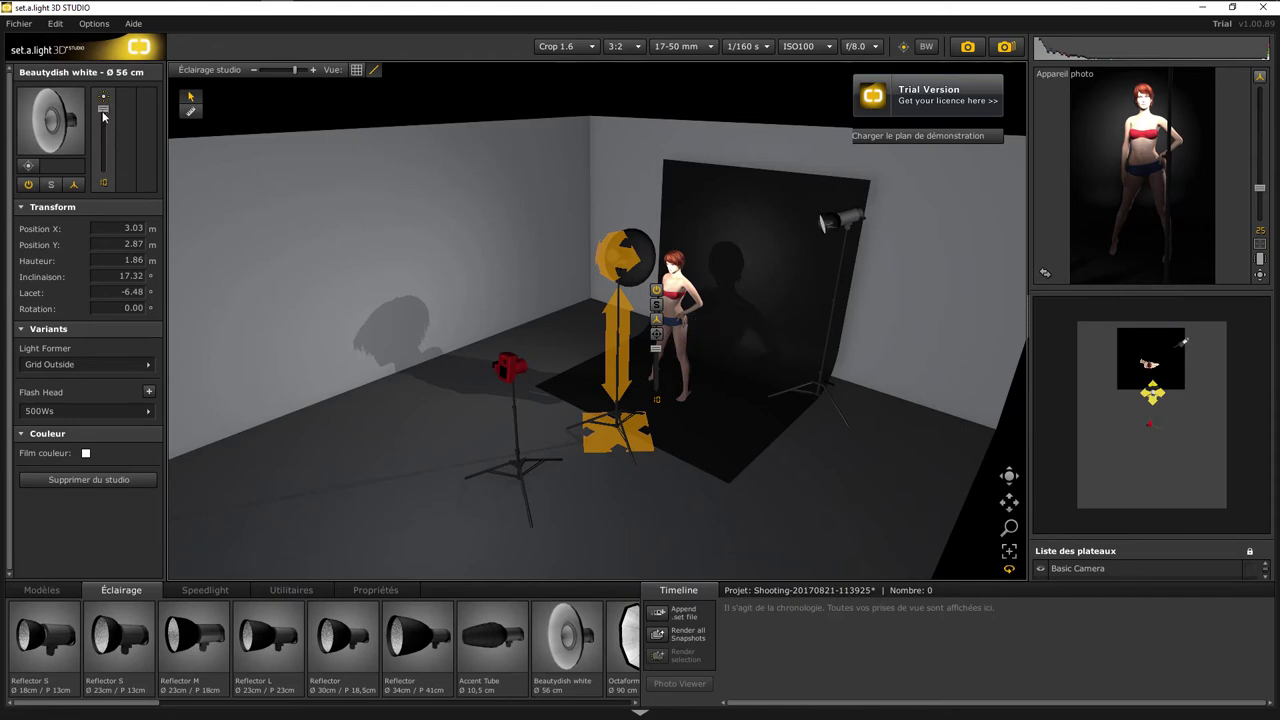
{"action": "left_click_drag", "start_coordinate": [103, 116], "coordinate": [103, 136]}
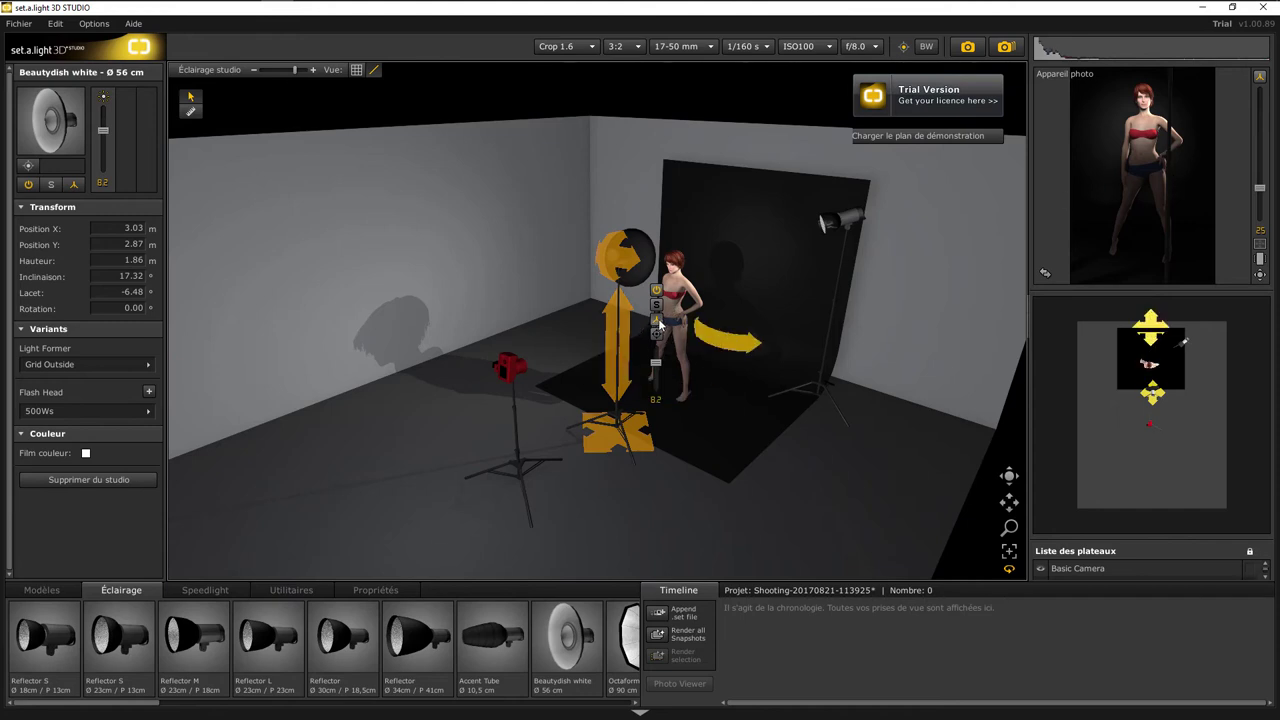
{"action": "left_click", "coordinate": [1045, 274]}
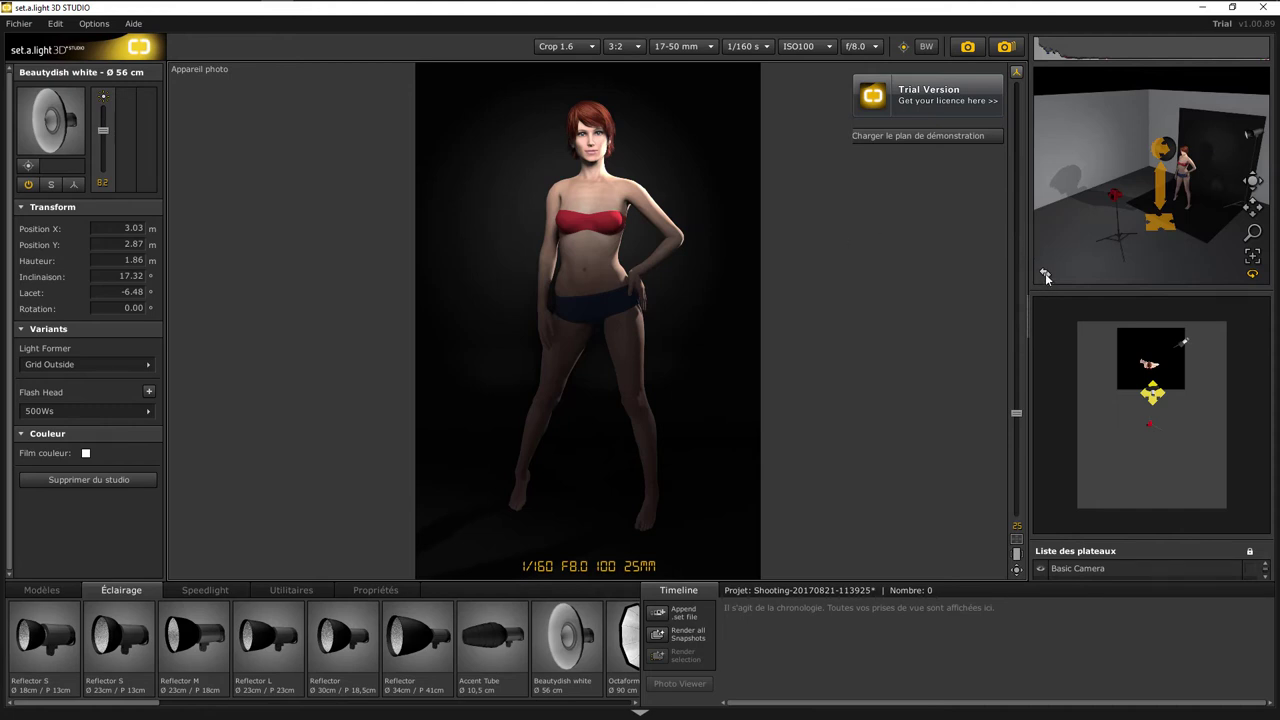
Delete the Reflector M back light behind the model and preview the shot without it
{"action": "left_click", "coordinate": [1045, 273]}
{"action": "left_click", "coordinate": [846, 232]}
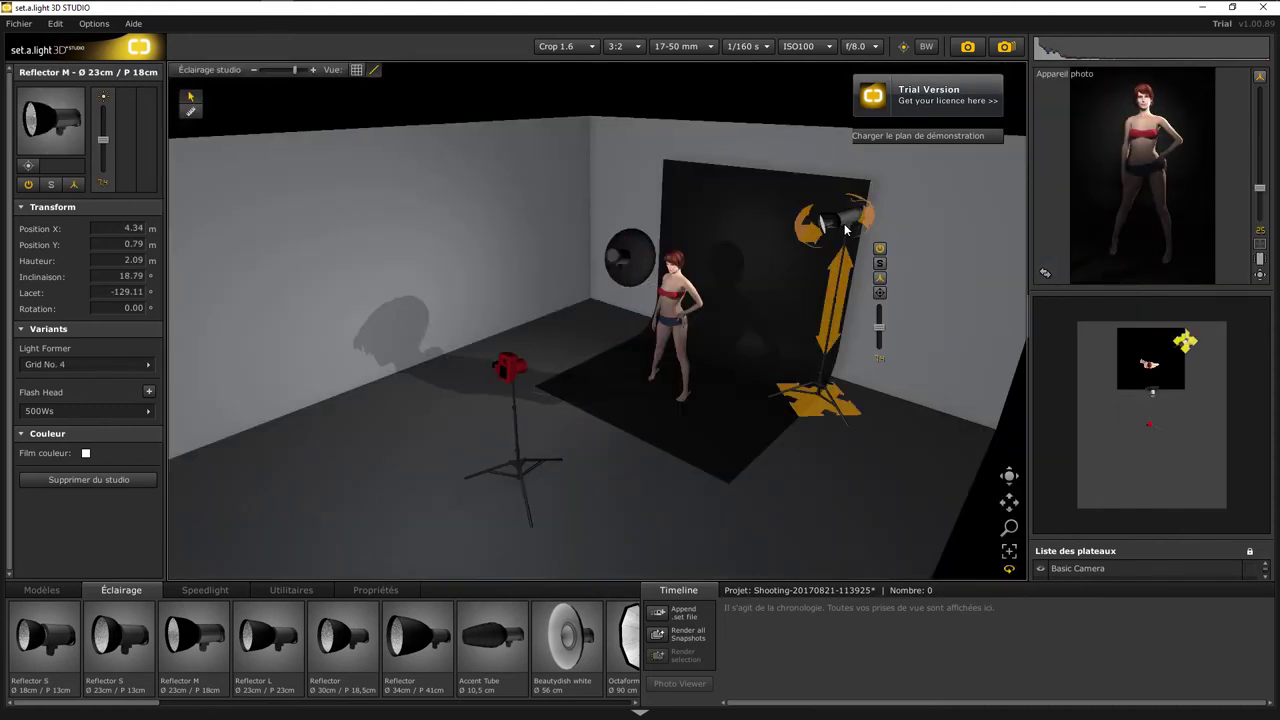
{"action": "key", "text": "Delete"}
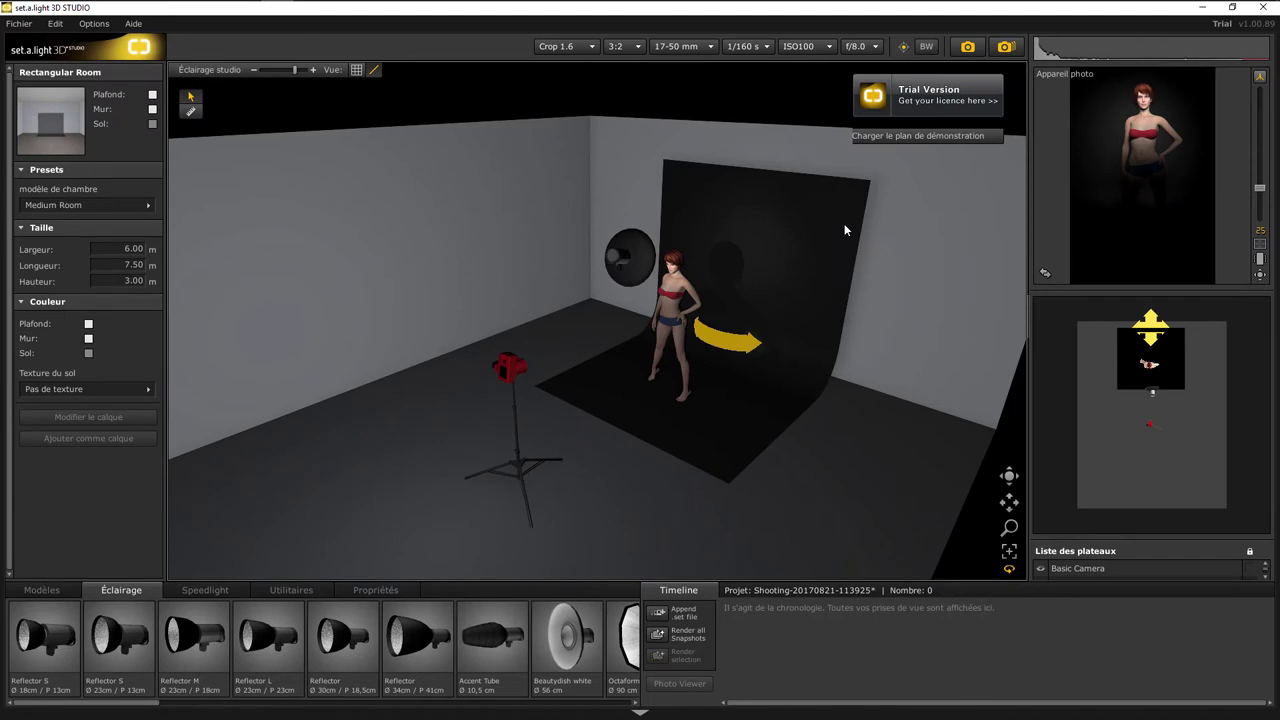
{"action": "left_click", "coordinate": [1045, 273]}
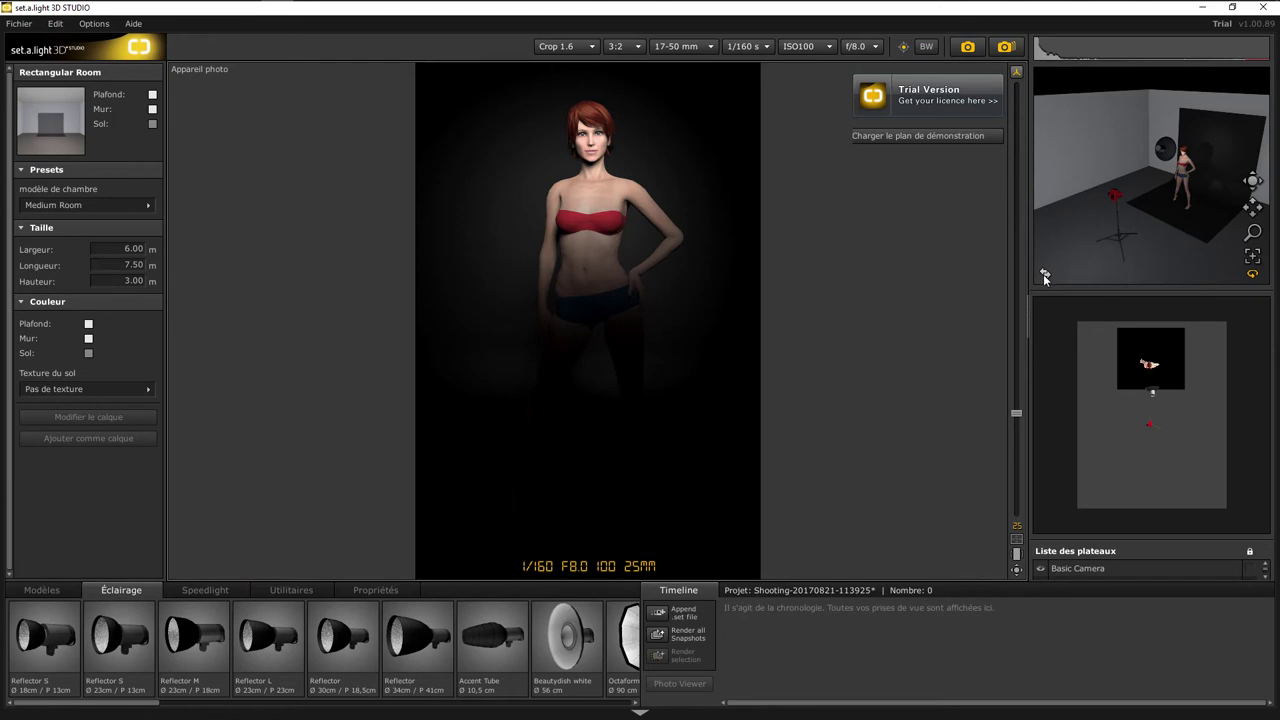
Ease the beauty dish's tilt to 14.29° and check the lighting through the camera
{"action": "left_click", "coordinate": [1045, 275]}
{"action": "left_click", "coordinate": [608, 272]}
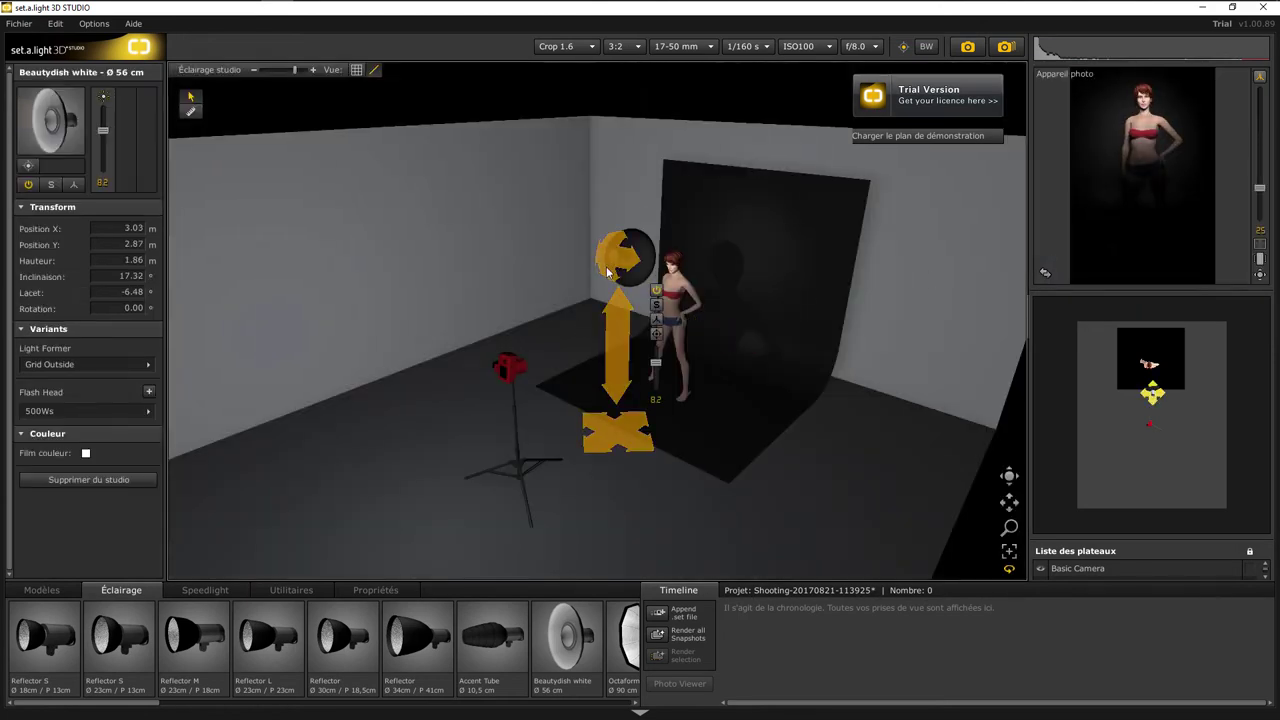
{"action": "left_click_drag", "start_coordinate": [607, 272], "coordinate": [608, 283]}
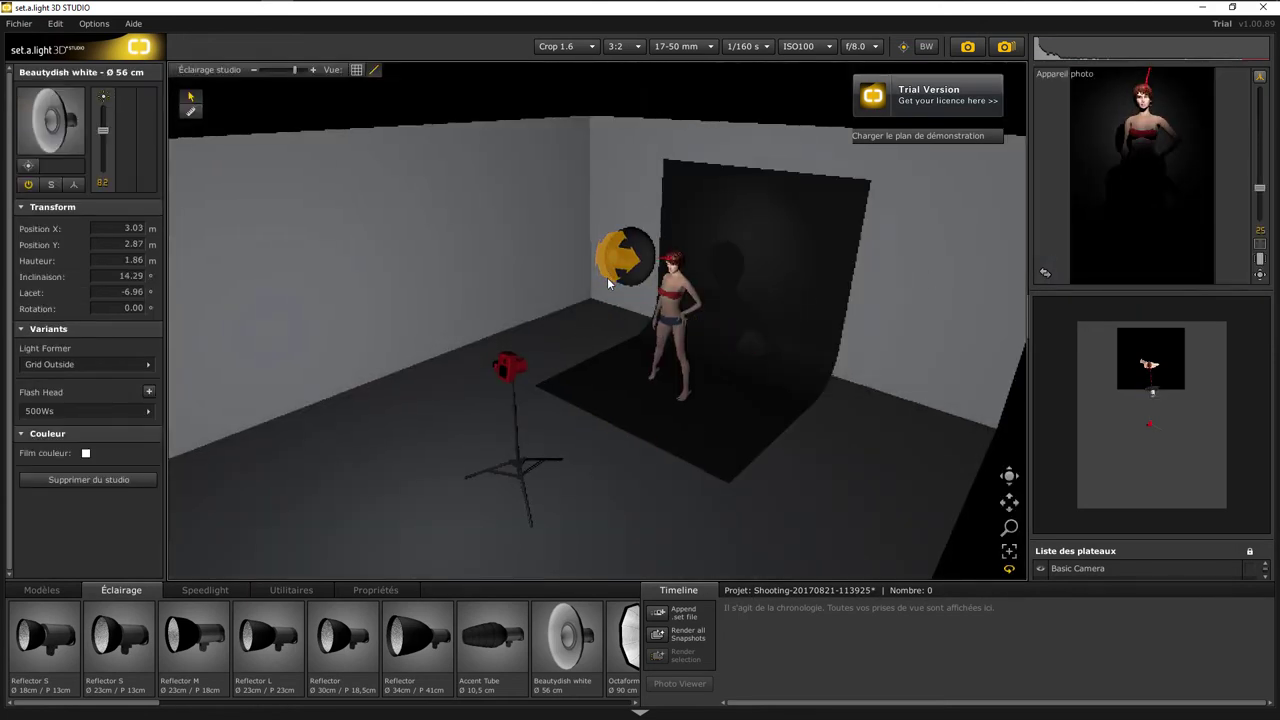
{"action": "left_click", "coordinate": [608, 283]}
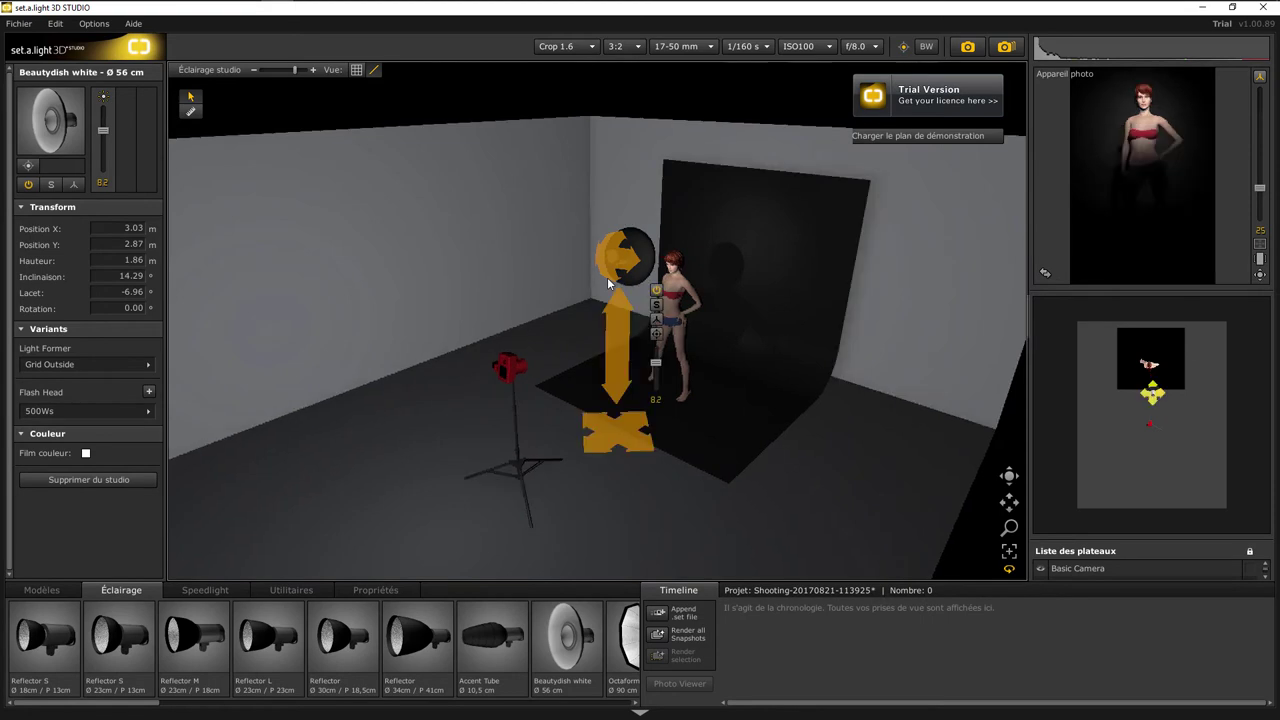
{"action": "left_click", "coordinate": [1045, 274]}
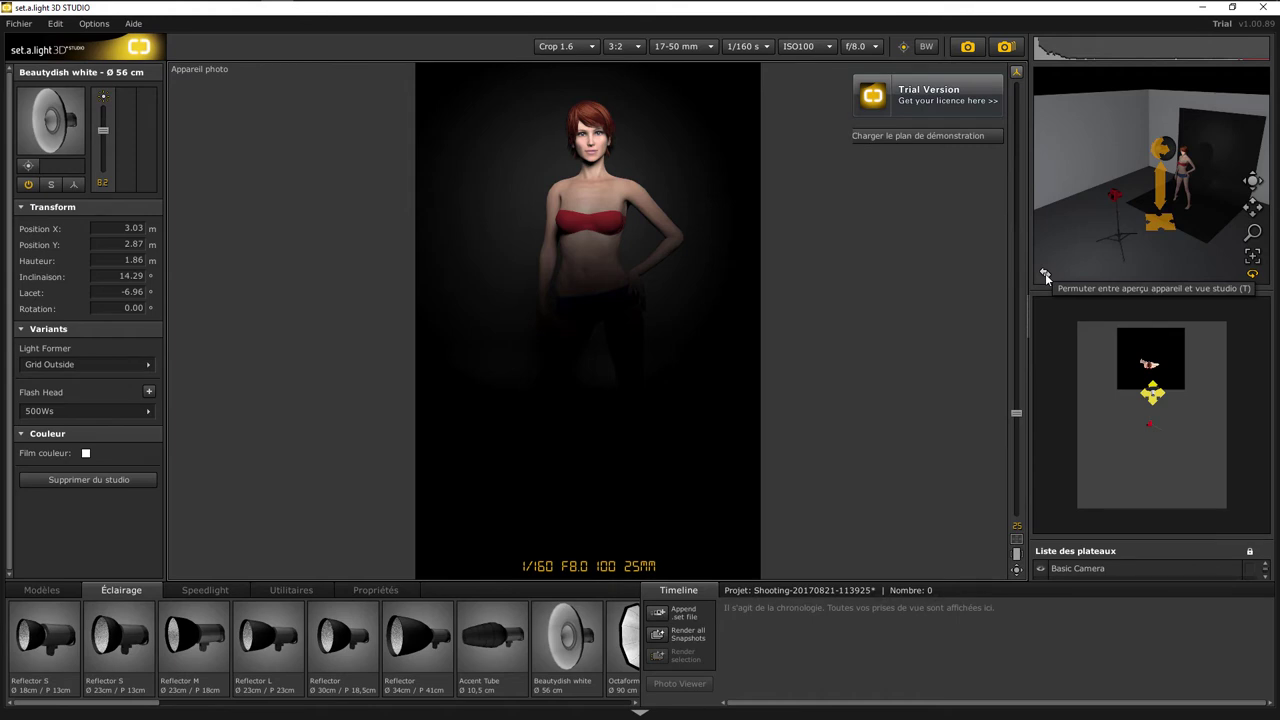
{"action": "left_click", "coordinate": [1045, 273]}
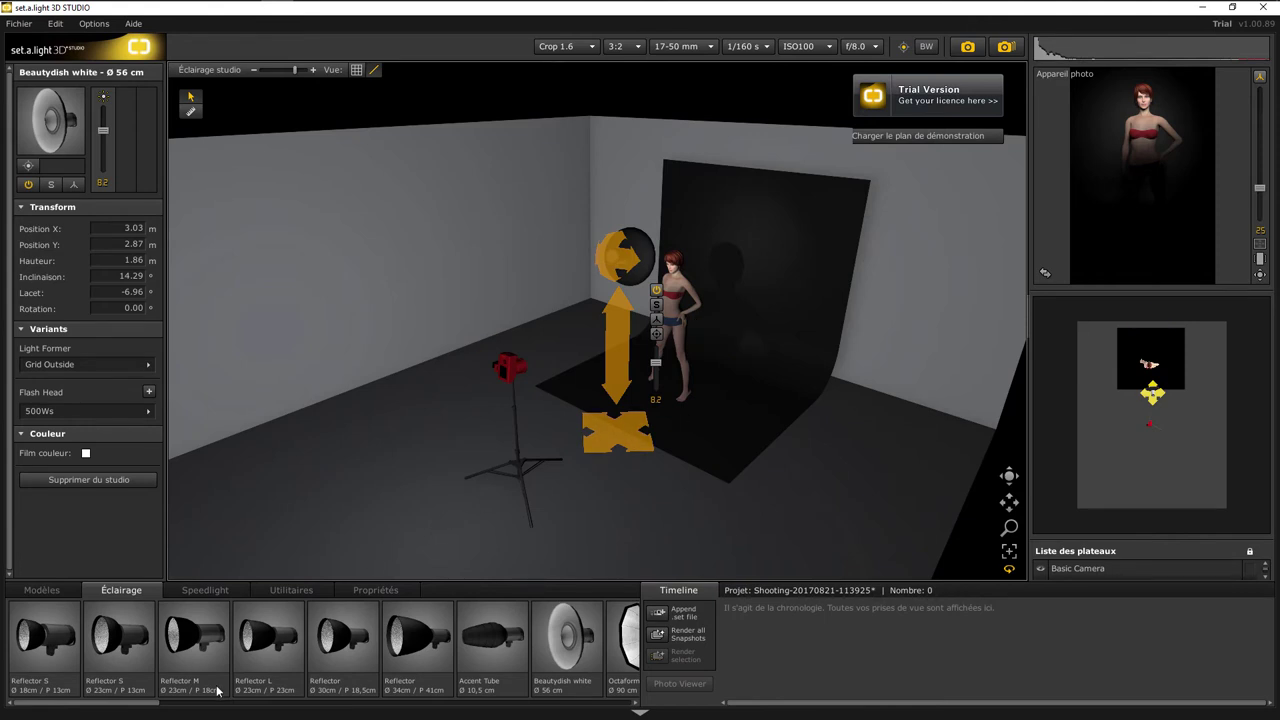
{"action": "left_click_drag", "start_coordinate": [165, 704], "coordinate": [419, 710]}
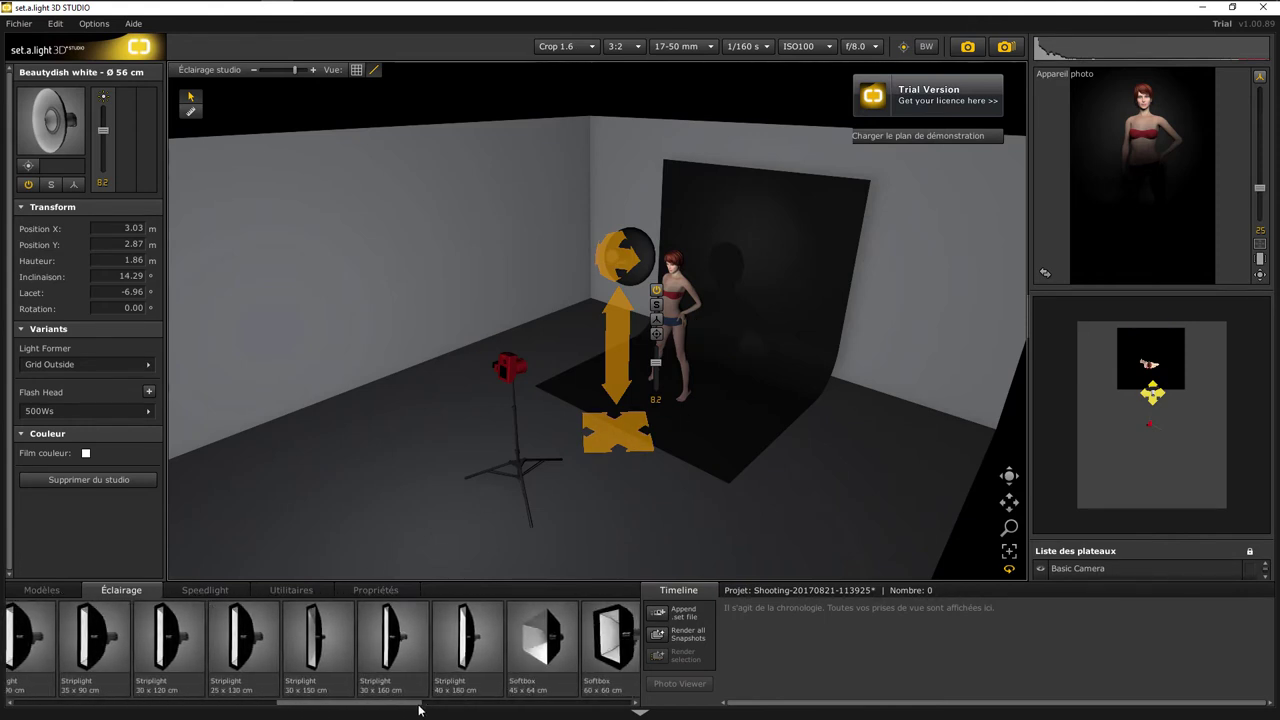
Place a 30 x 150 cm striplight behind and right of the model, turned to face her
{"action": "left_click_drag", "start_coordinate": [318, 652], "coordinate": [770, 383]}
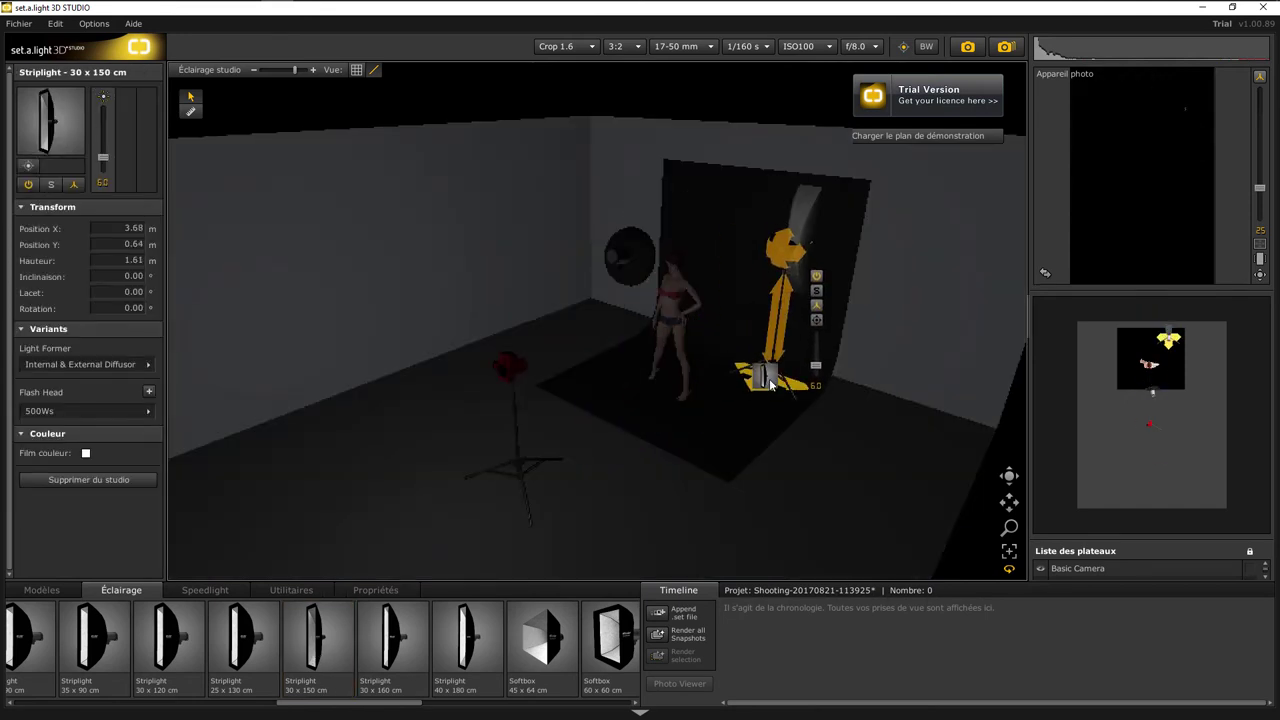
{"action": "left_click_drag", "start_coordinate": [770, 383], "coordinate": [760, 438]}
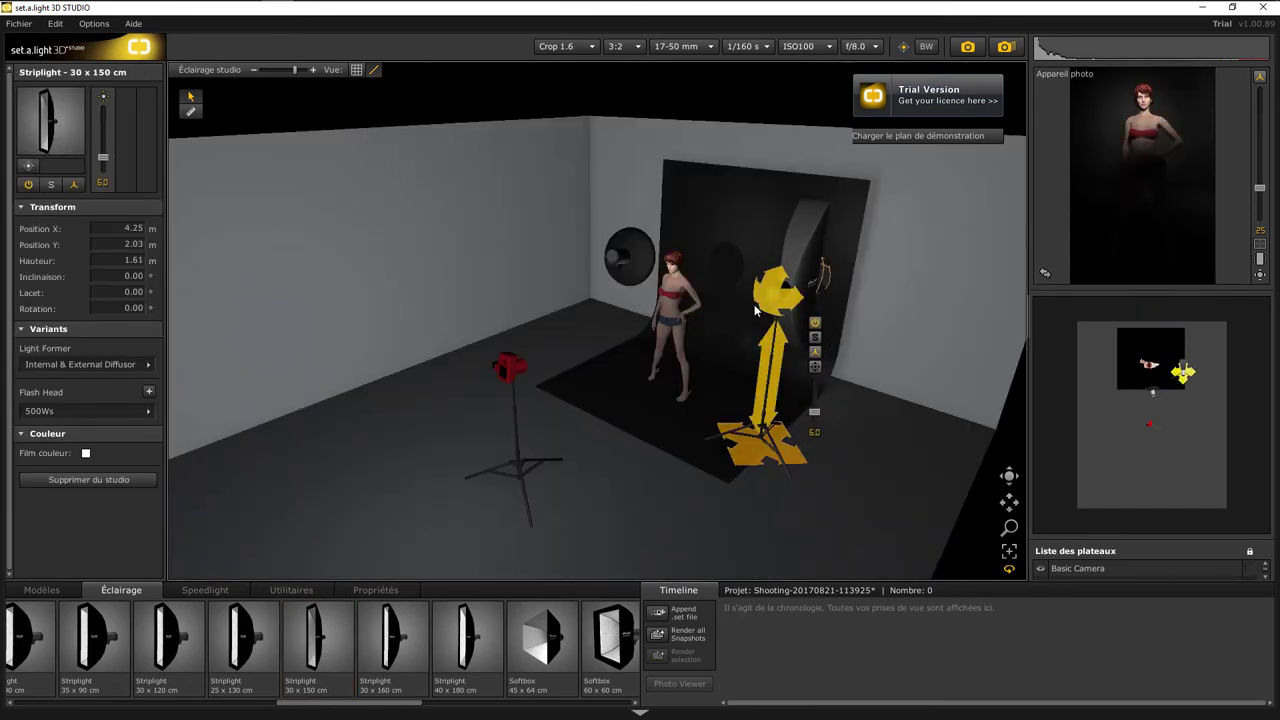
{"action": "mouse_move", "coordinate": [755, 309]}
{"action": "left_mouse_down"}
{"action": "mouse_move", "coordinate": [1137, 254]}
{"action": "mouse_move", "coordinate": [1080, 272]}
{"action": "left_mouse_up"}
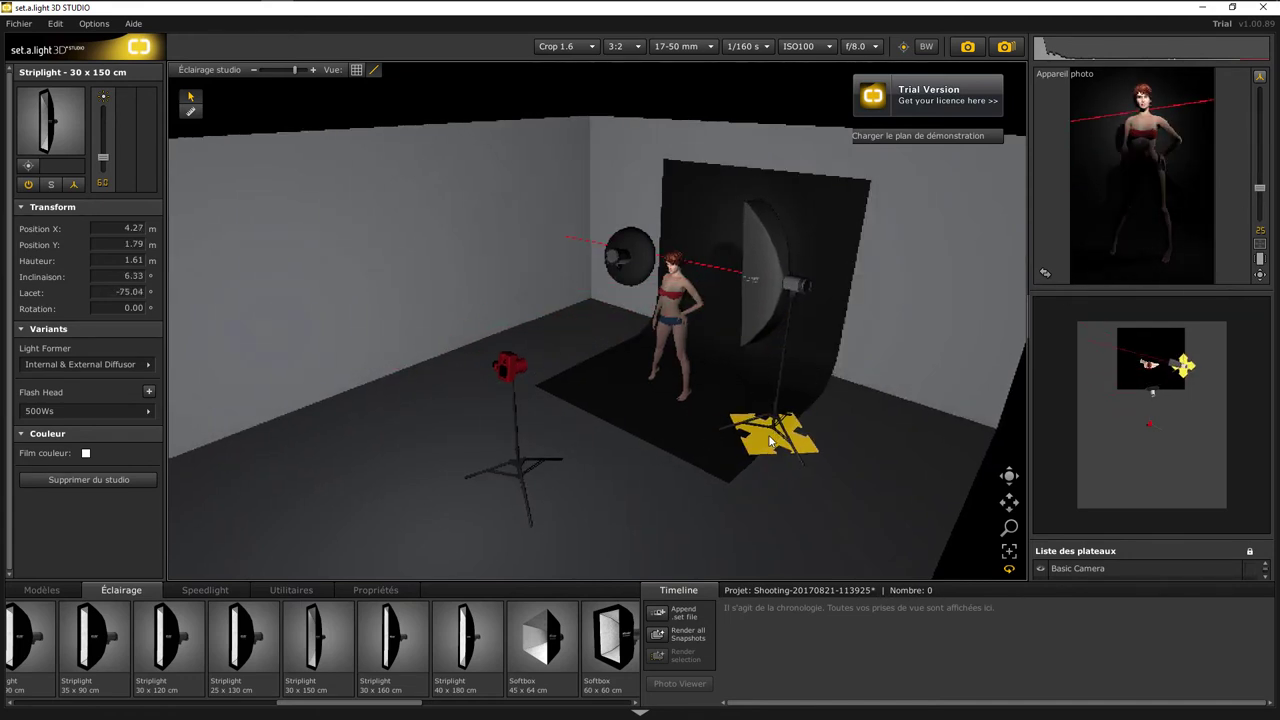
Nudge the striplight toward the backdrop at -112.80° yaw, raise its flash power, and view the camera shot
{"action": "left_click_drag", "start_coordinate": [770, 441], "coordinate": [799, 423]}
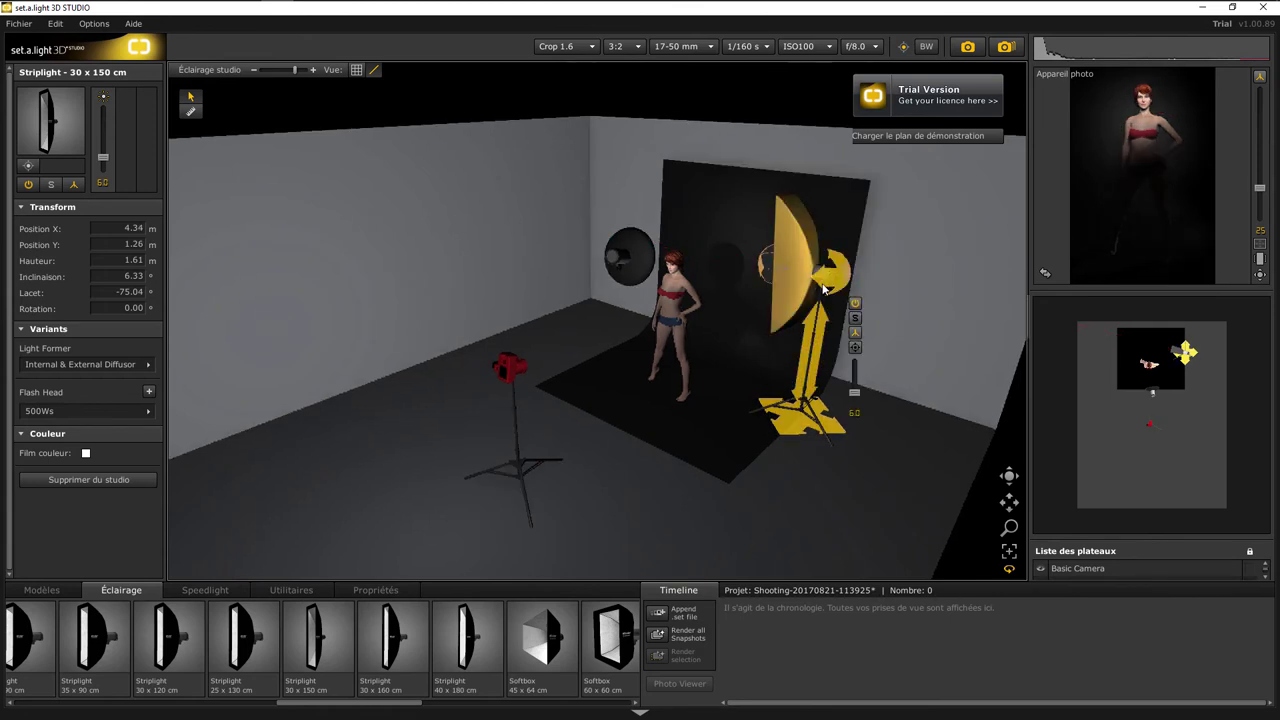
{"action": "mouse_move", "coordinate": [825, 290]}
{"action": "left_mouse_down"}
{"action": "mouse_move", "coordinate": [811, 305]}
{"action": "mouse_move", "coordinate": [889, 301]}
{"action": "left_mouse_up"}
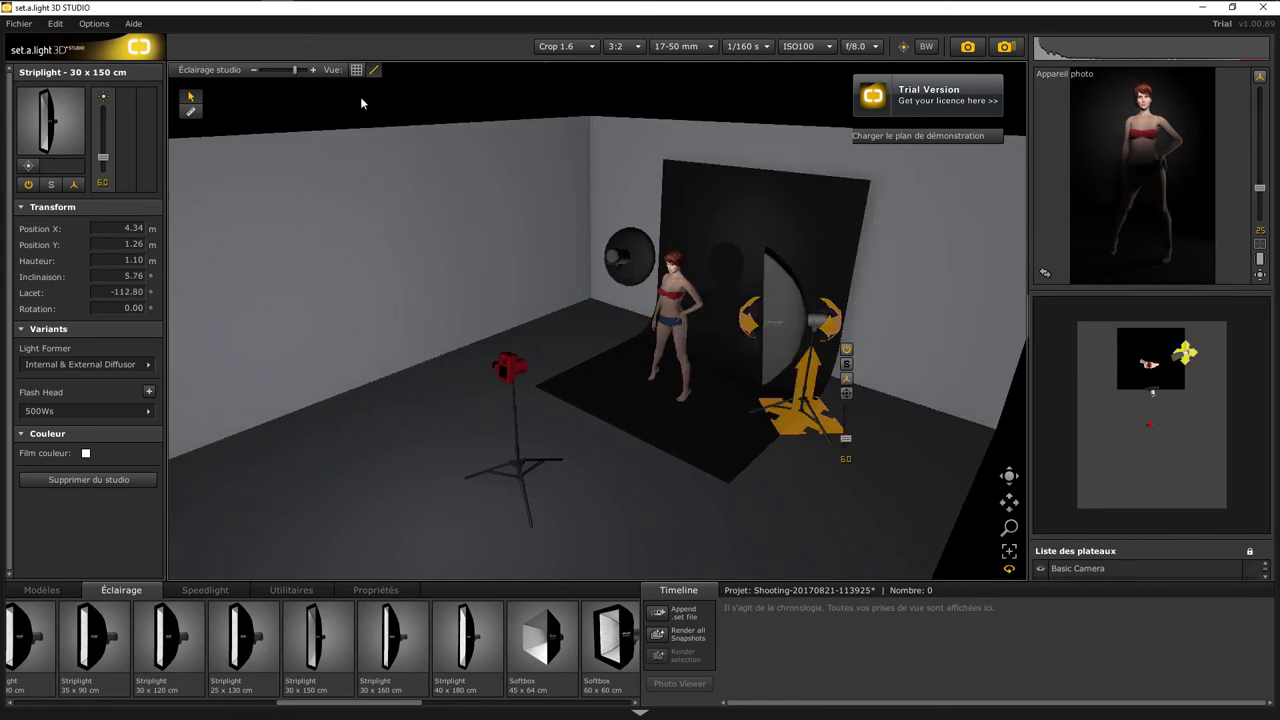
{"action": "mouse_move", "coordinate": [103, 158]}
{"action": "left_mouse_down"}
{"action": "mouse_move", "coordinate": [100, 120]}
{"action": "mouse_move", "coordinate": [98, 139]}
{"action": "left_mouse_up"}
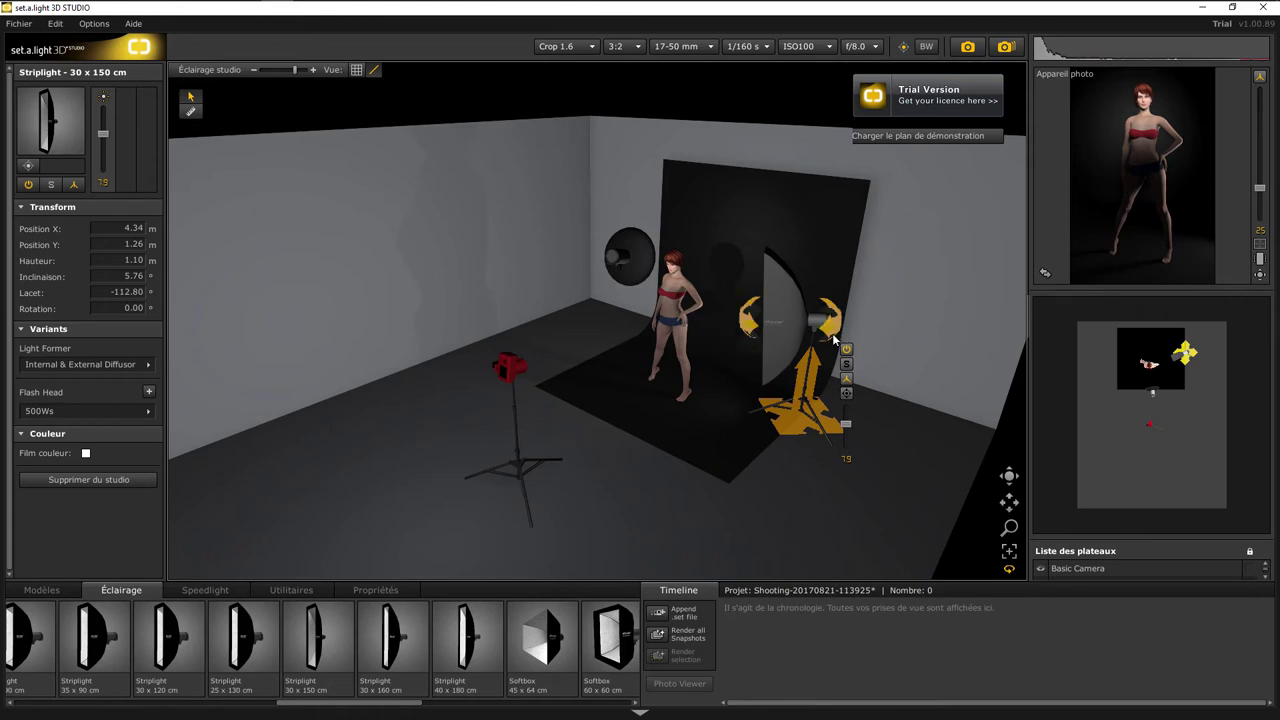
{"action": "left_click", "coordinate": [1045, 273]}
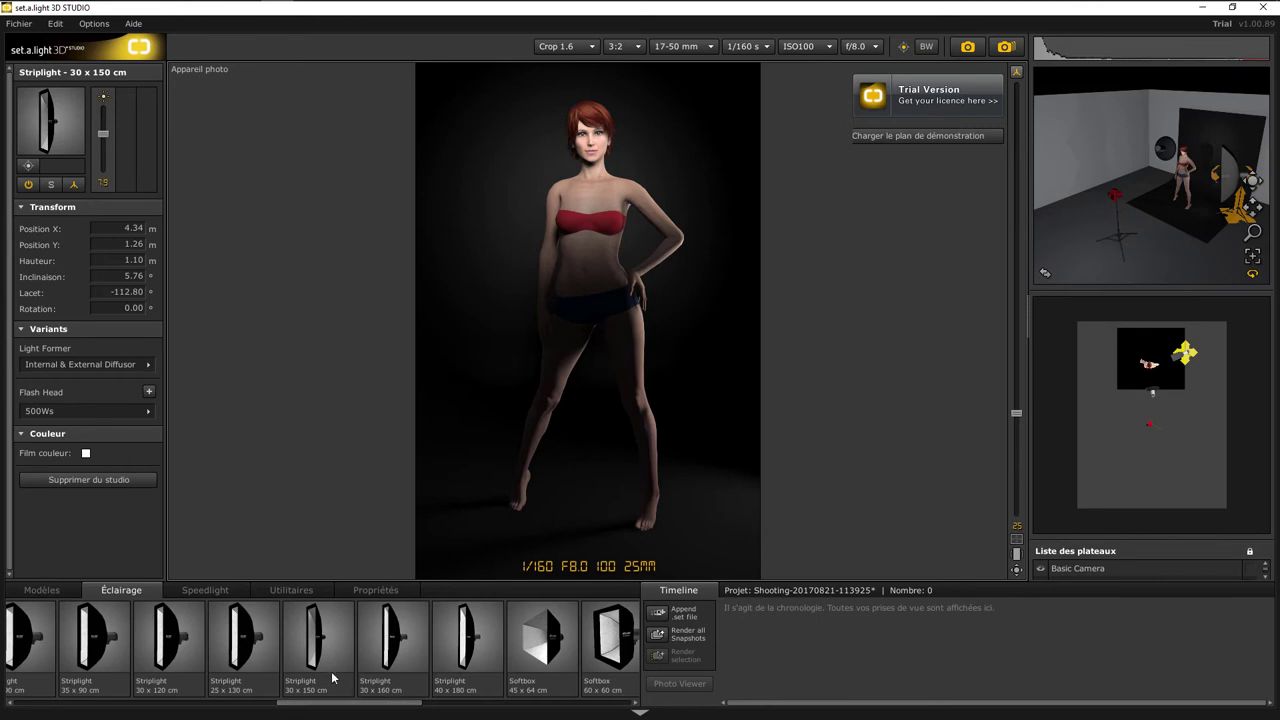
Show the Utilitaires library of backgrounds and reflectors, deselect the striplight, and return to the 3D studio view
{"action": "left_click", "coordinate": [301, 591]}
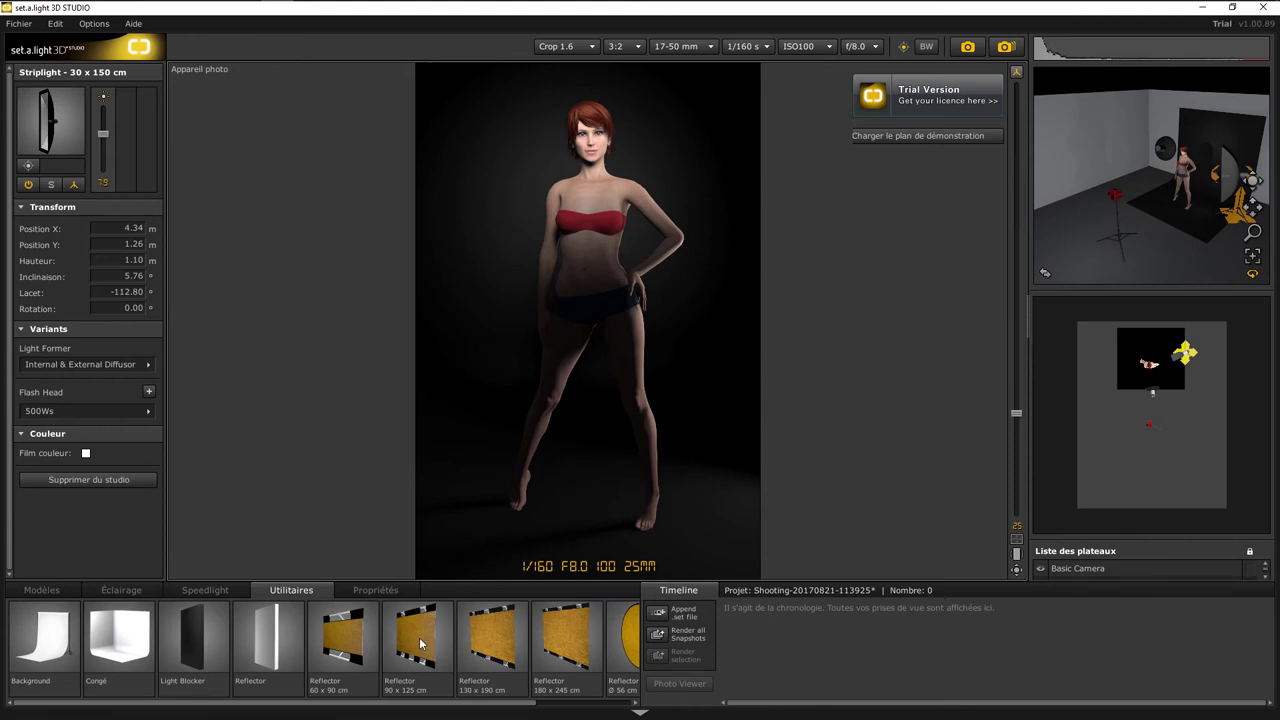
{"action": "left_click", "coordinate": [1099, 257]}
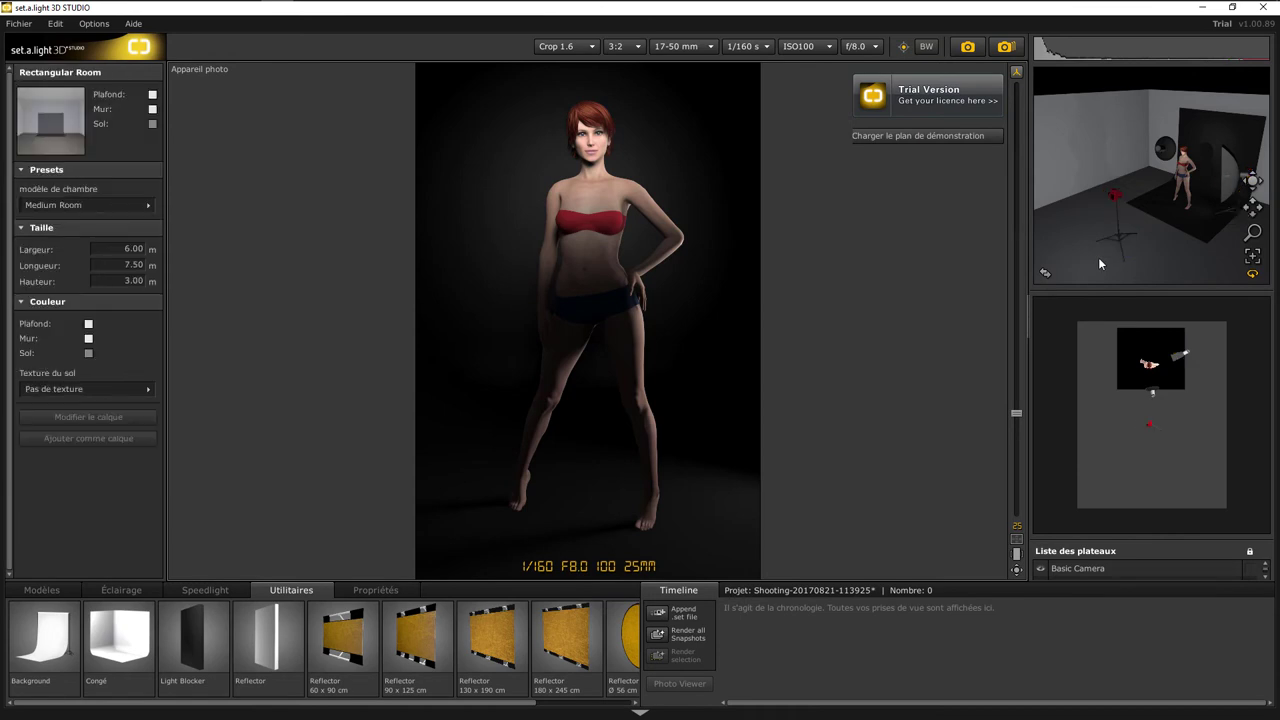
{"action": "left_click", "coordinate": [1045, 273]}
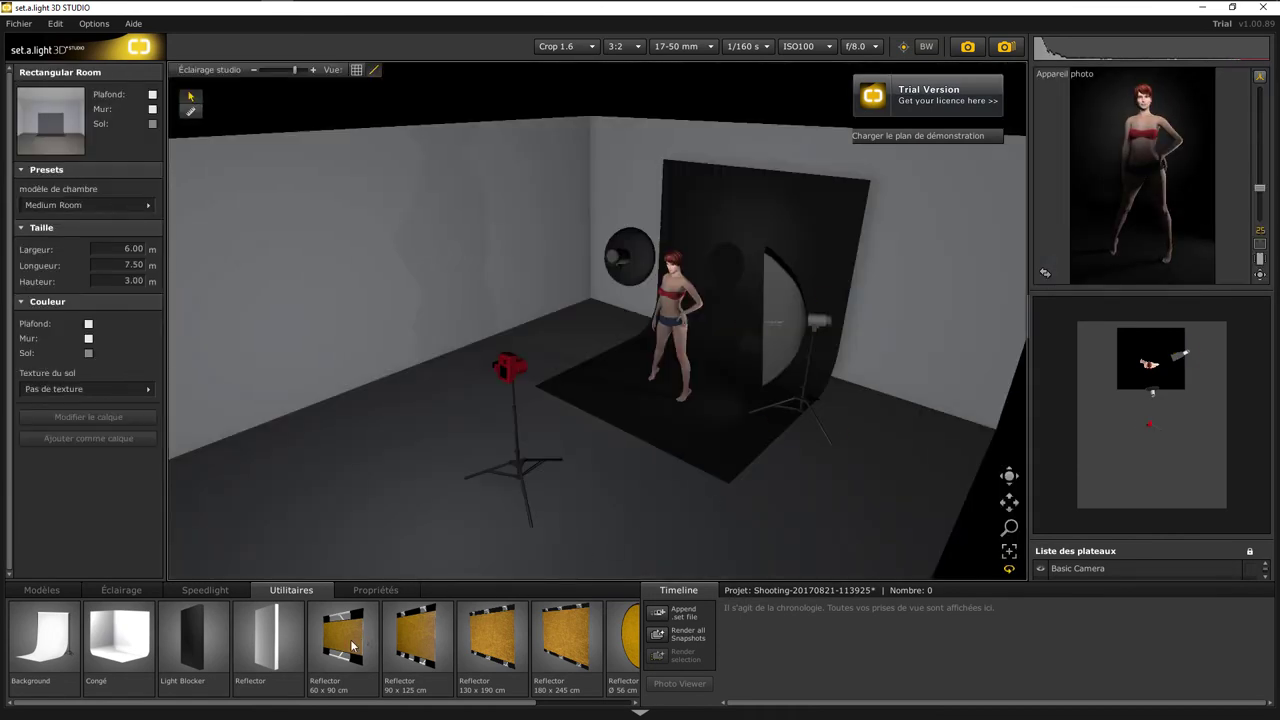
Place a reflector left of the model and angle it toward her at 22.59° tilt, 63.82° yaw
{"action": "mouse_move", "coordinate": [351, 646]}
{"action": "left_mouse_down"}
{"action": "mouse_move", "coordinate": [546, 347]}
{"action": "mouse_move", "coordinate": [386, 617]}
{"action": "mouse_move", "coordinate": [547, 365]}
{"action": "left_mouse_up"}
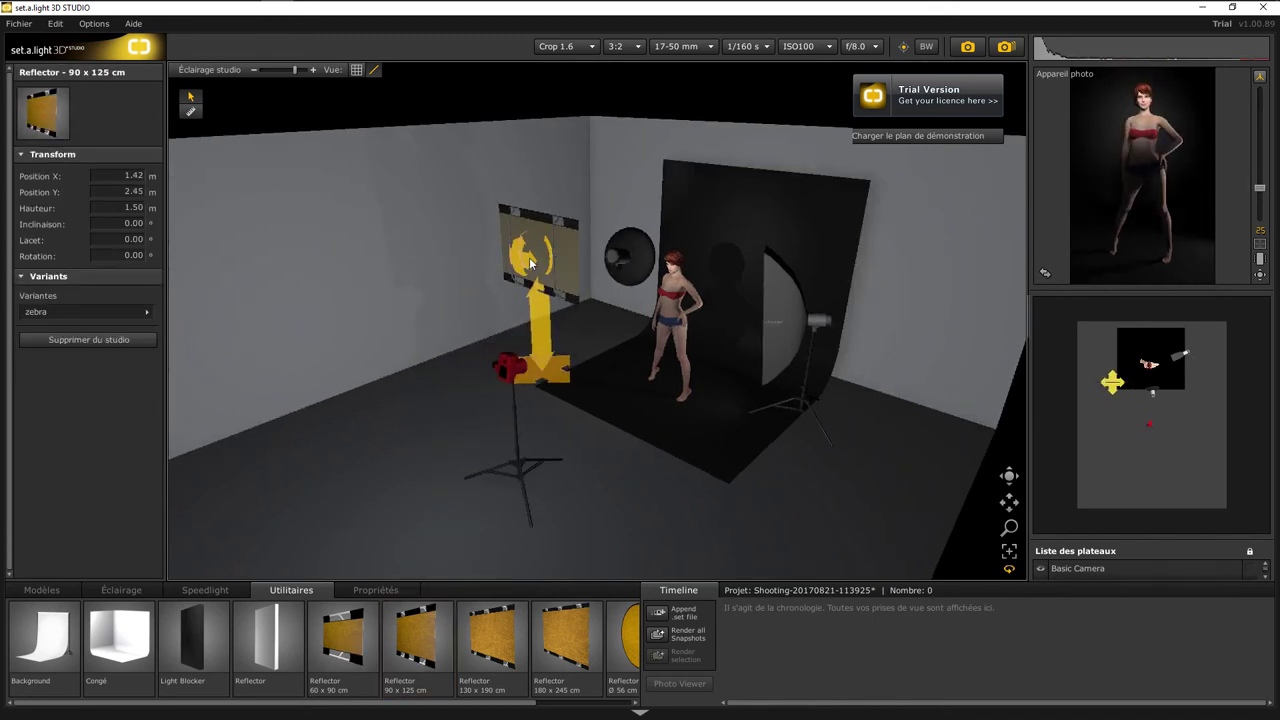
{"action": "mouse_move", "coordinate": [531, 263]}
{"action": "left_mouse_down"}
{"action": "mouse_move", "coordinate": [532, 377]}
{"action": "mouse_move", "coordinate": [513, 272]}
{"action": "mouse_move", "coordinate": [104, 224]}
{"action": "left_mouse_up"}
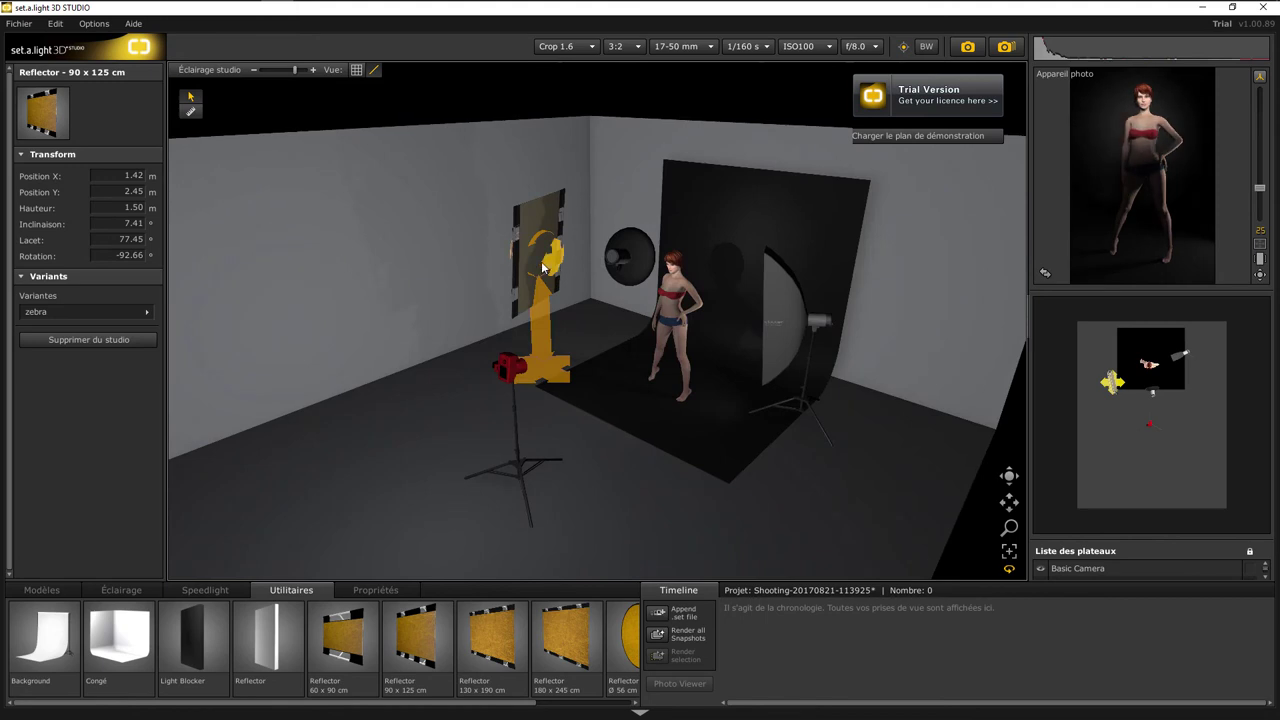
{"action": "mouse_move", "coordinate": [543, 268]}
{"action": "left_mouse_down"}
{"action": "mouse_move", "coordinate": [430, 262]}
{"action": "mouse_move", "coordinate": [668, 366]}
{"action": "mouse_move", "coordinate": [554, 302]}
{"action": "mouse_move", "coordinate": [604, 319]}
{"action": "mouse_move", "coordinate": [606, 304]}
{"action": "mouse_move", "coordinate": [609, 328]}
{"action": "left_mouse_up"}
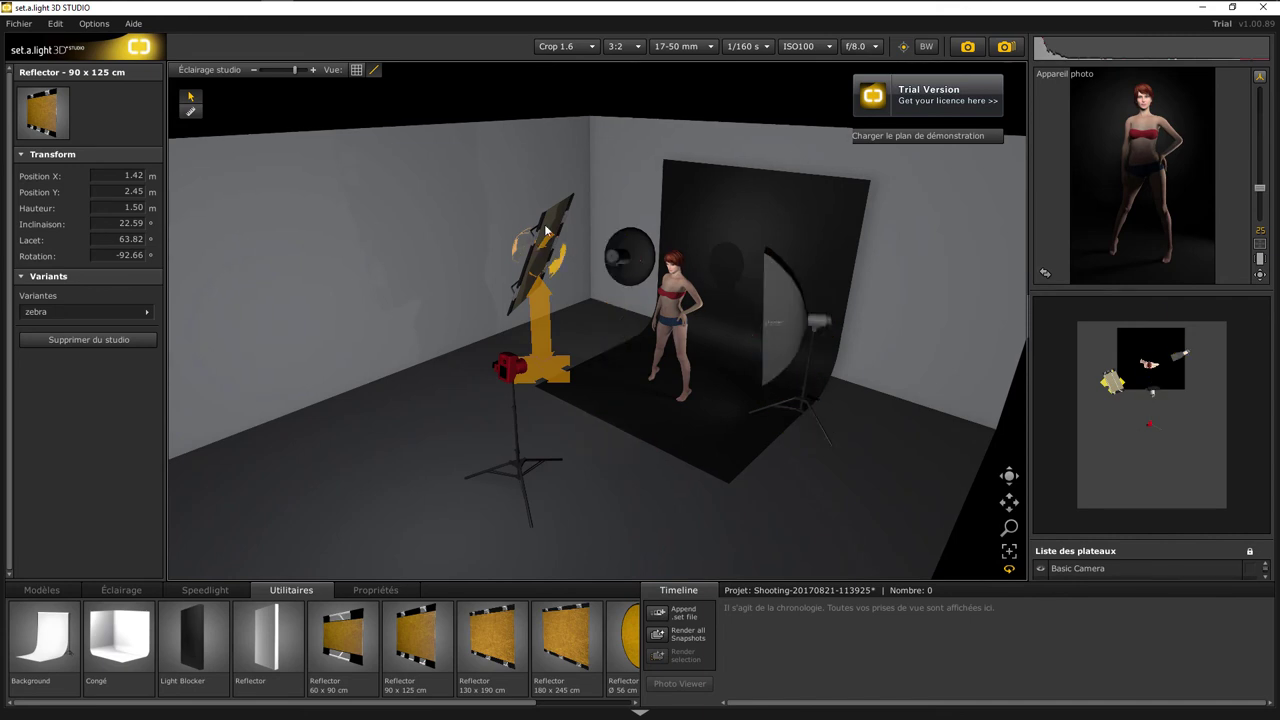
Make the reflector silver, move it nearer the model, lower it to 1.16 m, and tilt it to 11.19°
{"action": "left_click", "coordinate": [145, 312]}
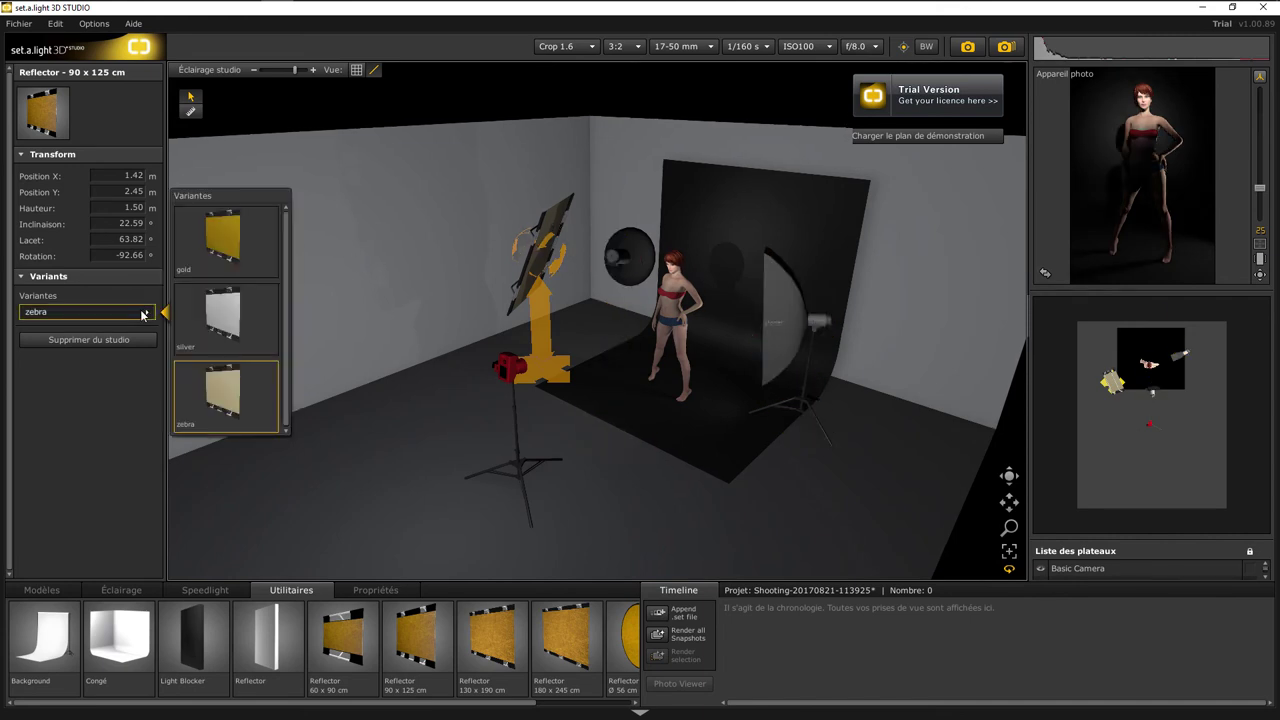
{"action": "left_click", "coordinate": [227, 322]}
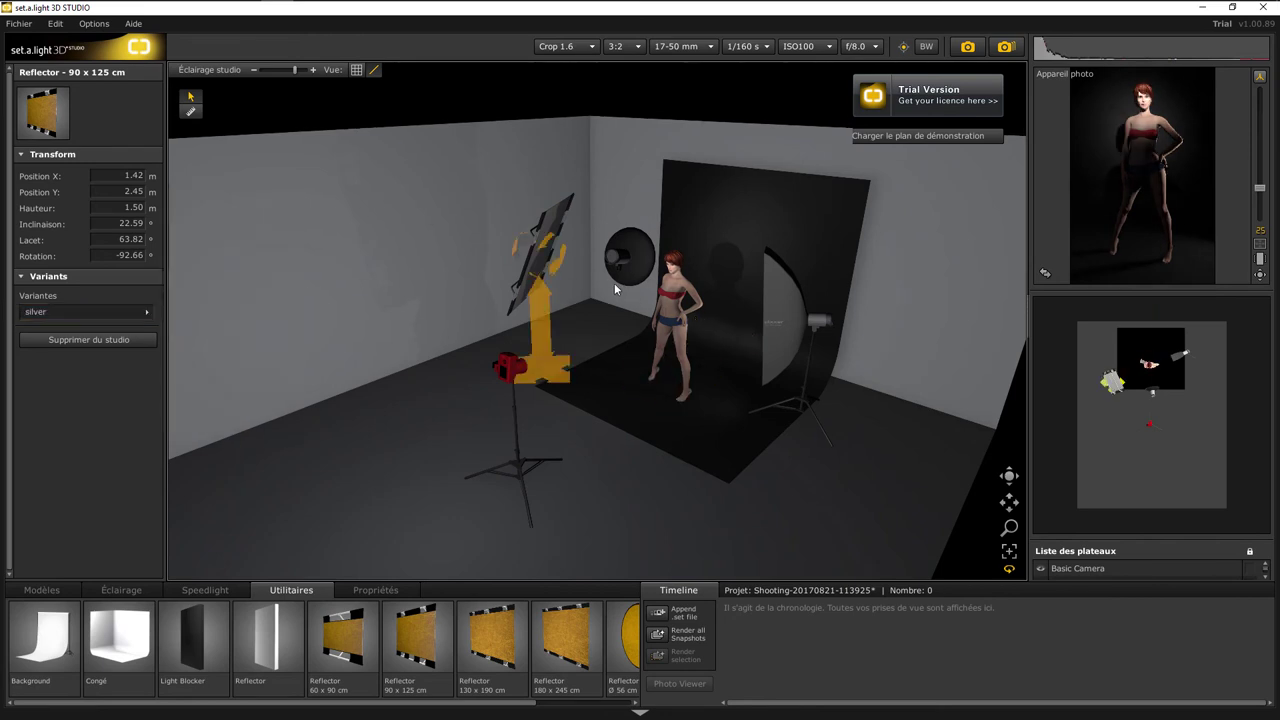
{"action": "mouse_move", "coordinate": [551, 383]}
{"action": "left_mouse_down"}
{"action": "mouse_move", "coordinate": [598, 420]}
{"action": "mouse_move", "coordinate": [585, 410]}
{"action": "left_mouse_up"}
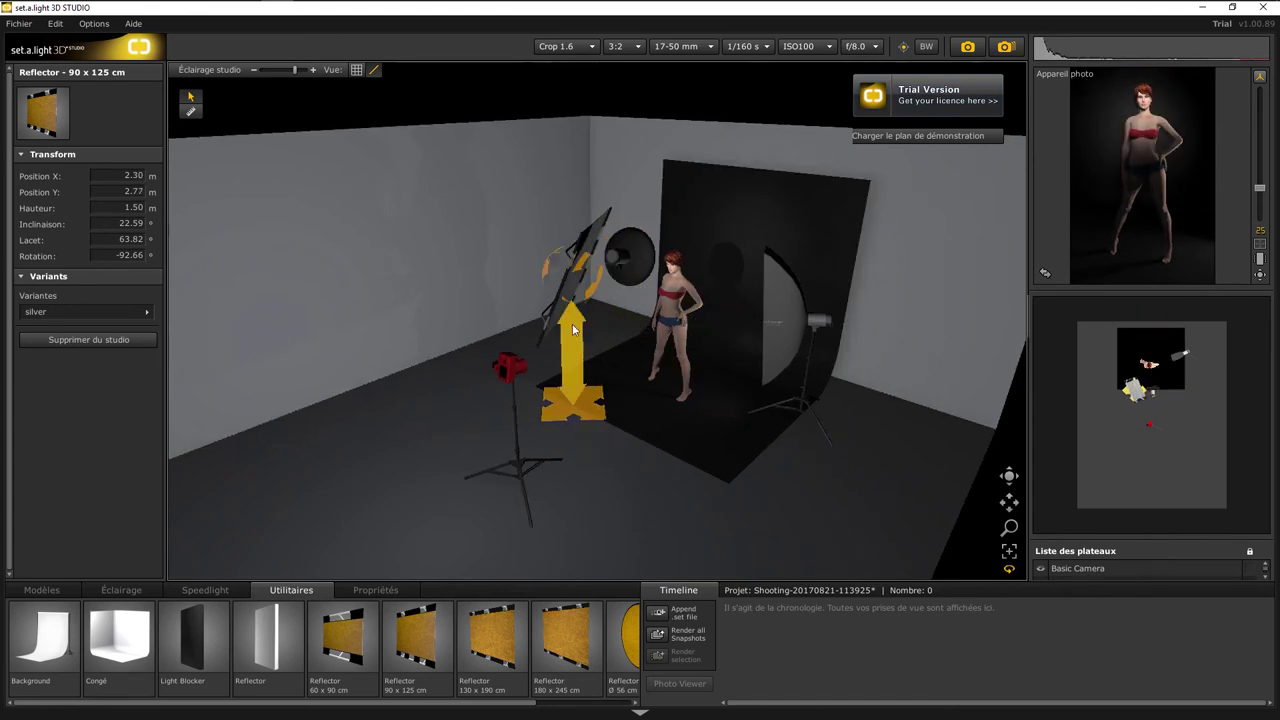
{"action": "left_click_drag", "start_coordinate": [580, 340], "coordinate": [574, 360]}
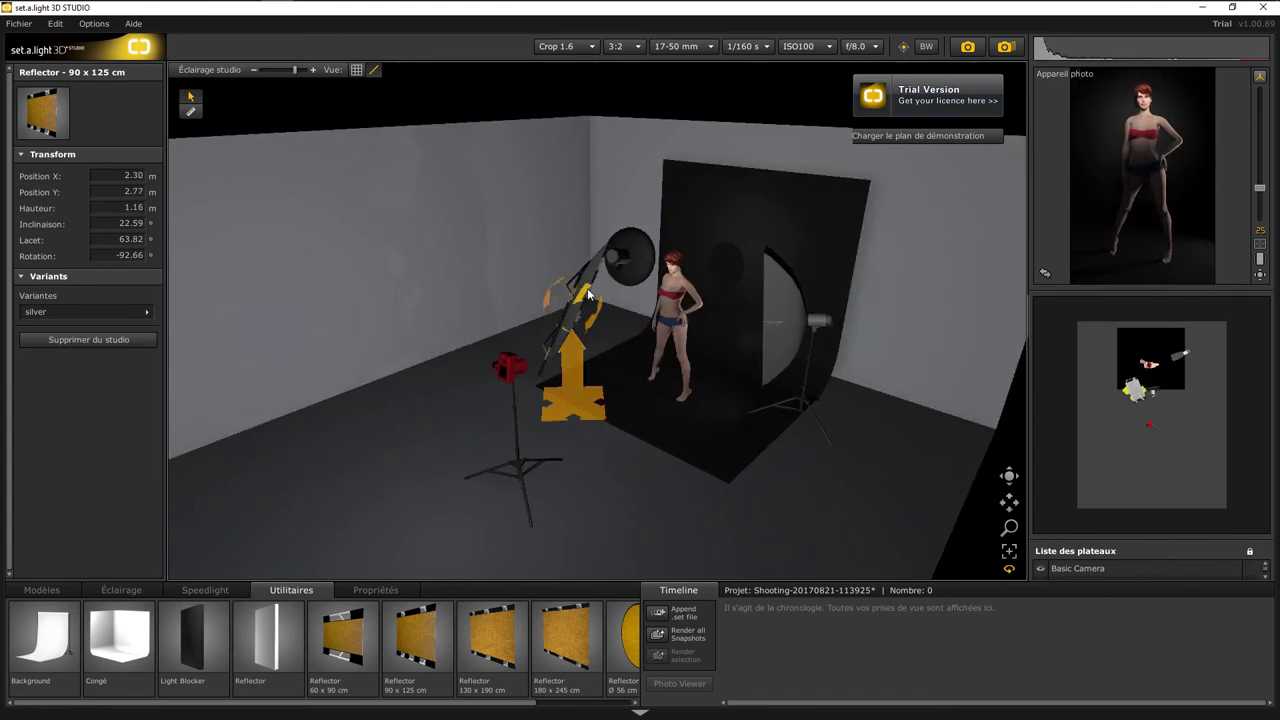
{"action": "mouse_move", "coordinate": [548, 298]}
{"action": "left_mouse_down"}
{"action": "mouse_move", "coordinate": [487, 338]}
{"action": "mouse_move", "coordinate": [489, 200]}
{"action": "mouse_move", "coordinate": [554, 191]}
{"action": "mouse_move", "coordinate": [571, 171]}
{"action": "mouse_move", "coordinate": [554, 228]}
{"action": "left_mouse_up"}
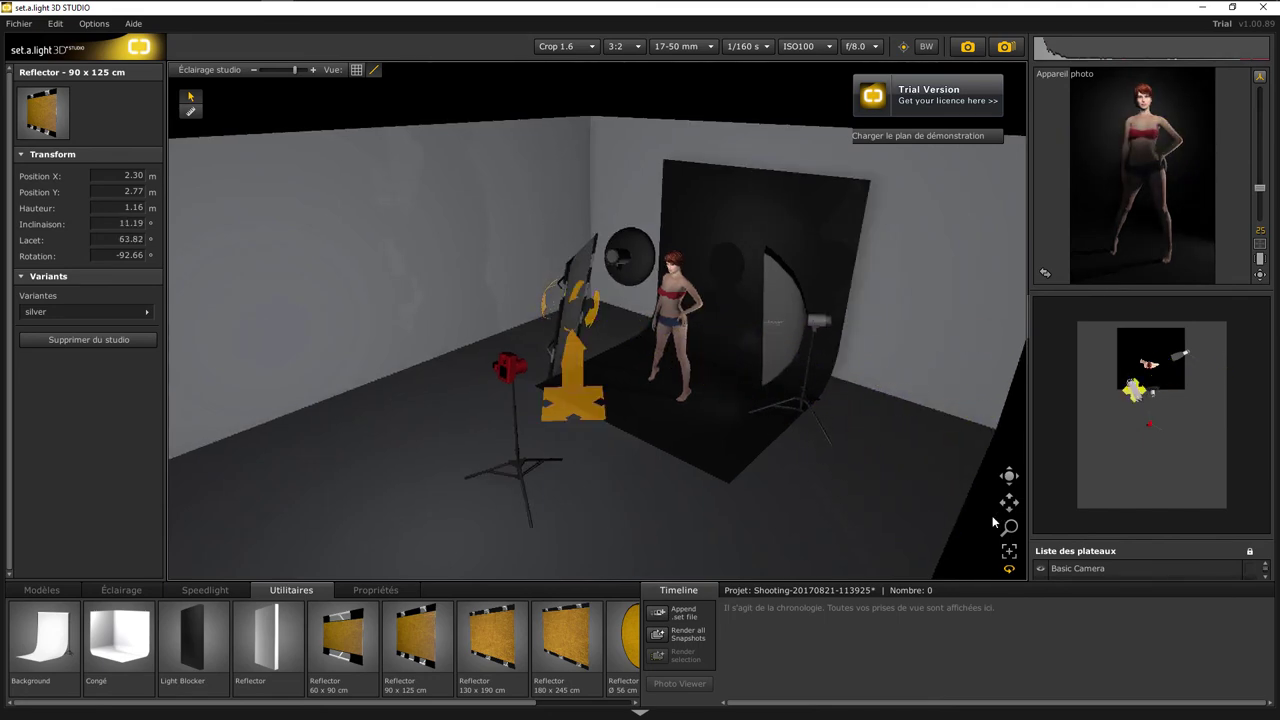
{"action": "mouse_move", "coordinate": [1006, 481]}
{"action": "left_mouse_down"}
{"action": "mouse_move", "coordinate": [836, 452]}
{"action": "mouse_move", "coordinate": [895, 437]}
{"action": "mouse_move", "coordinate": [934, 449]}
{"action": "mouse_move", "coordinate": [908, 431]}
{"action": "mouse_move", "coordinate": [949, 493]}
{"action": "left_mouse_up"}
Set the silver reflector close behind the model at 13.28° tilt, 80.40° yaw, and show the camera view
{"action": "mouse_move", "coordinate": [1009, 530]}
{"action": "left_mouse_down"}
{"action": "mouse_move", "coordinate": [980, 423]}
{"action": "mouse_move", "coordinate": [960, 400]}
{"action": "left_mouse_up"}
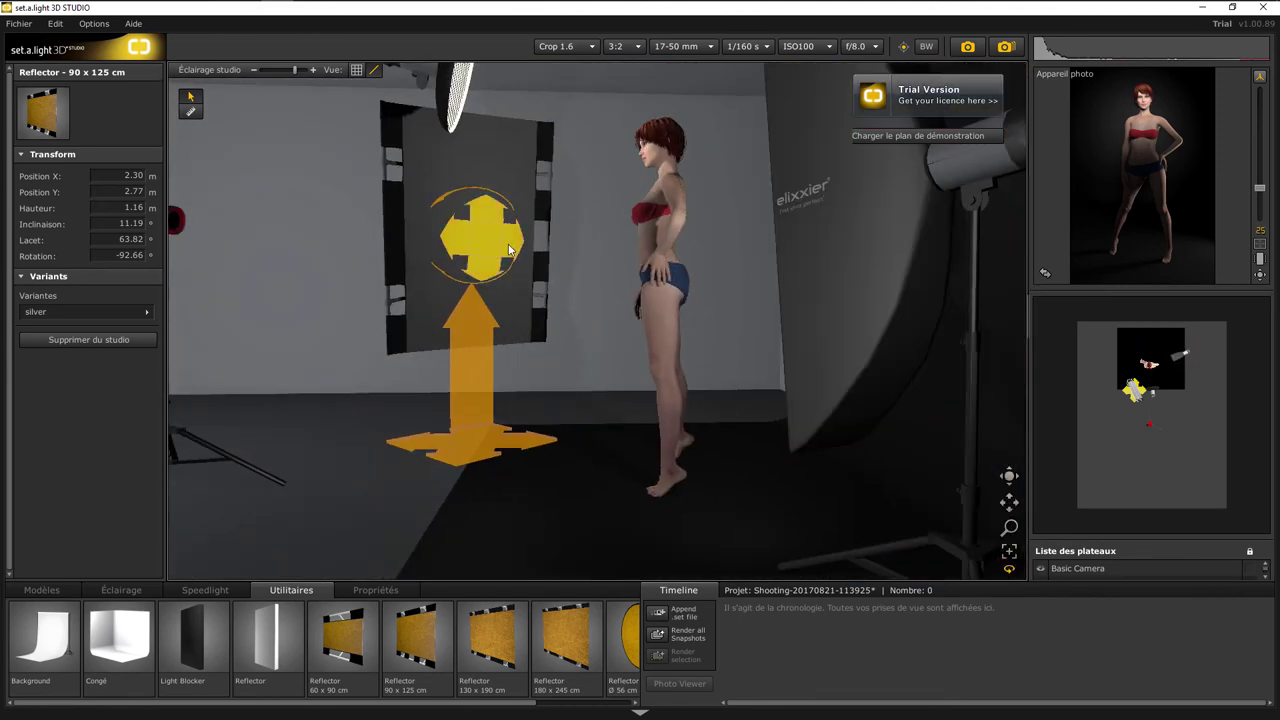
{"action": "mouse_move", "coordinate": [510, 252]}
{"action": "left_mouse_down"}
{"action": "mouse_move", "coordinate": [575, 256]}
{"action": "mouse_move", "coordinate": [507, 338]}
{"action": "left_mouse_up"}
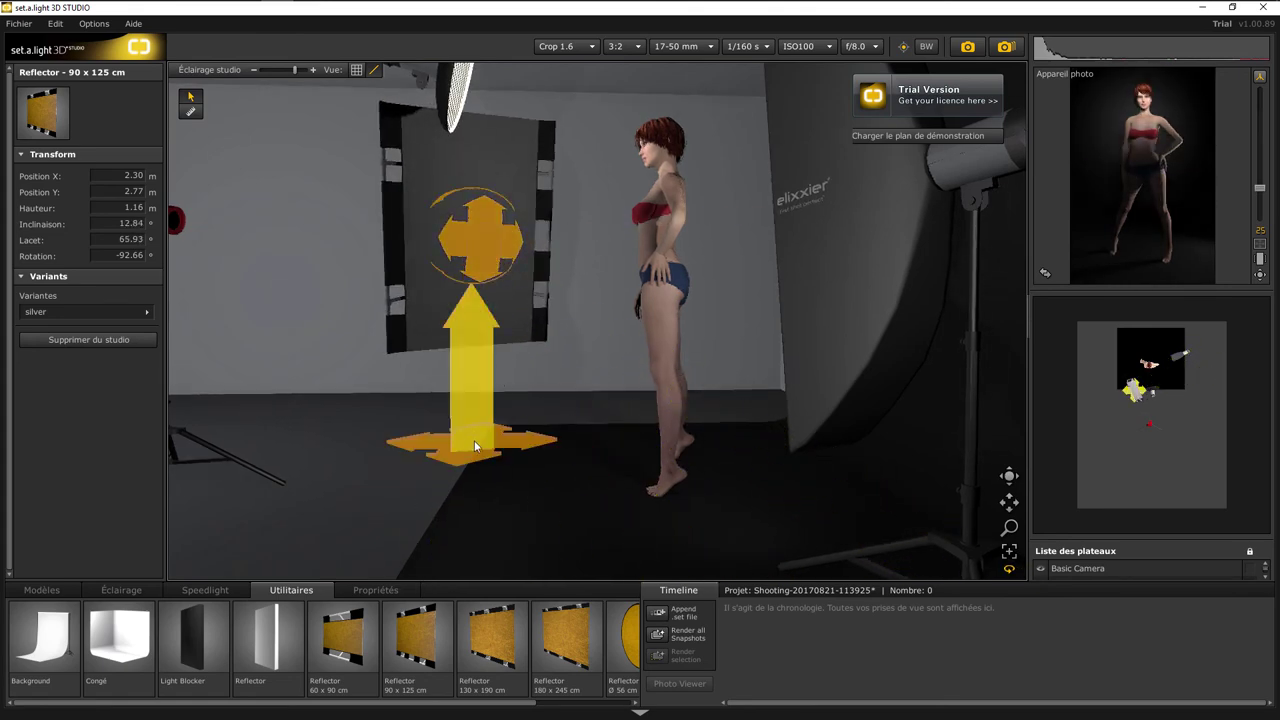
{"action": "mouse_move", "coordinate": [474, 440]}
{"action": "left_mouse_down"}
{"action": "mouse_move", "coordinate": [665, 432]}
{"action": "mouse_move", "coordinate": [615, 432]}
{"action": "left_mouse_up"}
{"action": "mouse_move", "coordinate": [612, 262]}
{"action": "left_mouse_down"}
{"action": "mouse_move", "coordinate": [510, 249]}
{"action": "mouse_move", "coordinate": [529, 252]}
{"action": "left_mouse_up"}
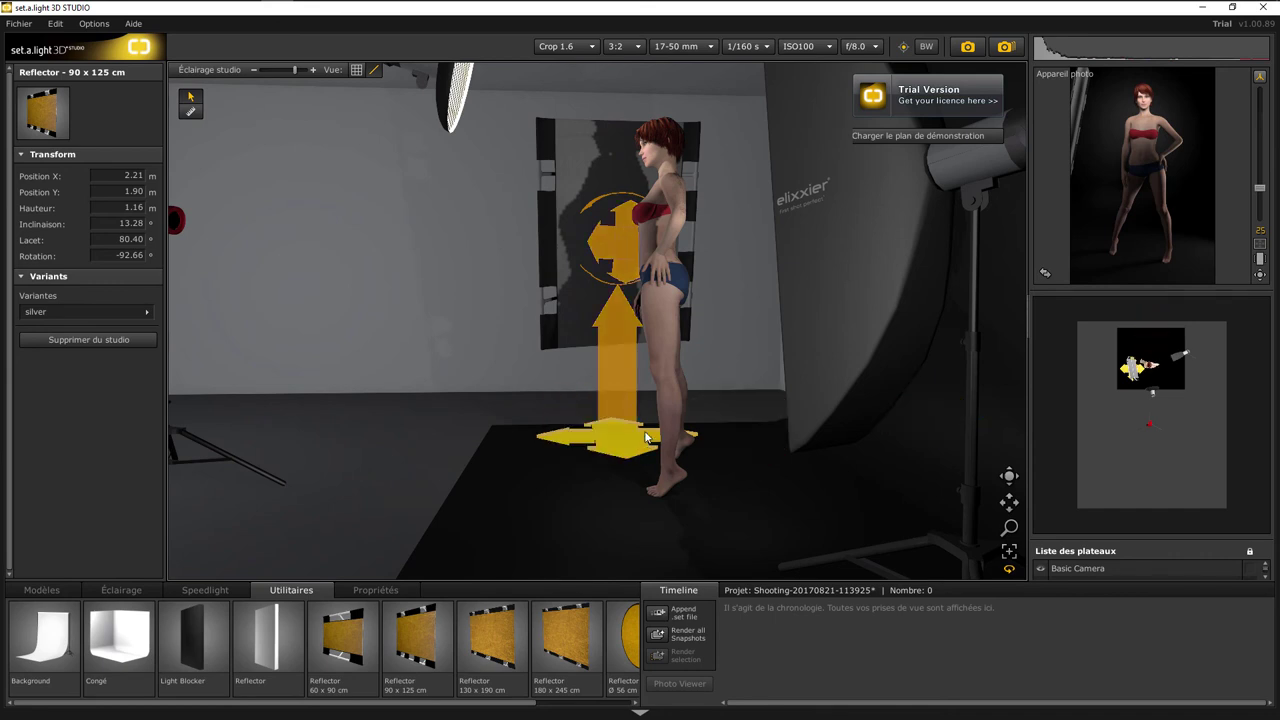
{"action": "left_click_drag", "start_coordinate": [644, 435], "coordinate": [641, 425]}
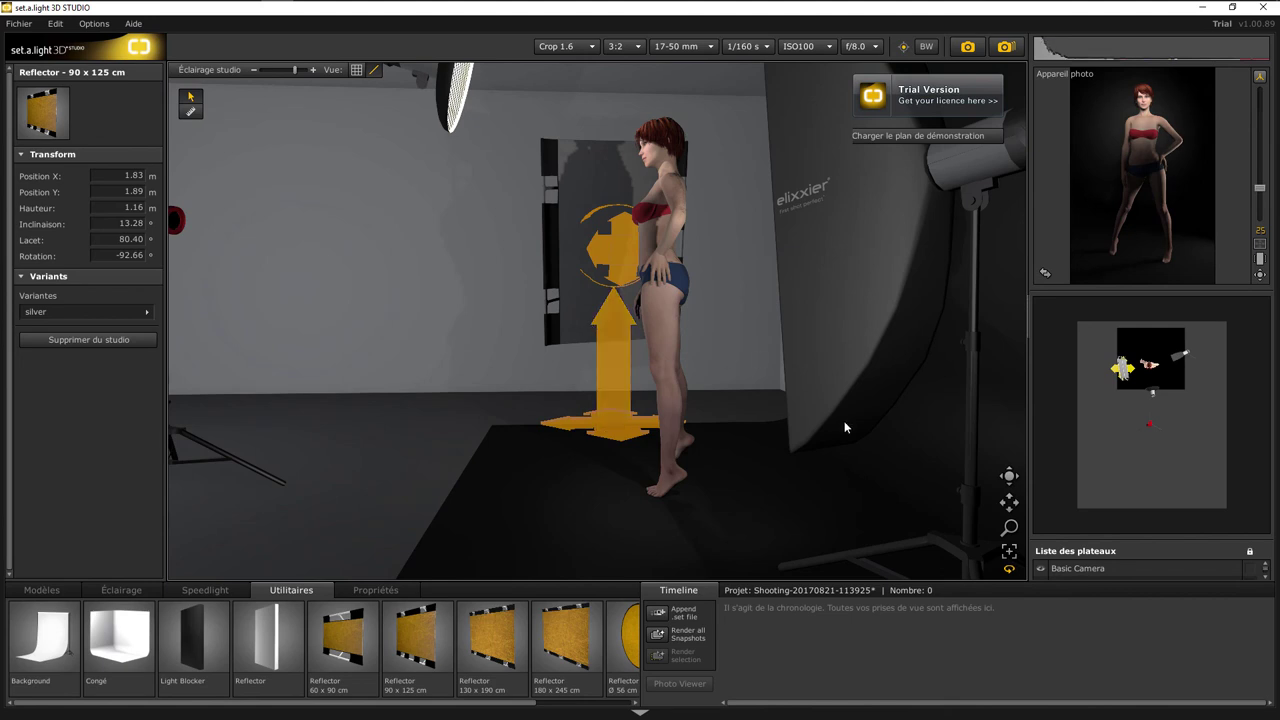
{"action": "left_click", "coordinate": [1044, 276]}
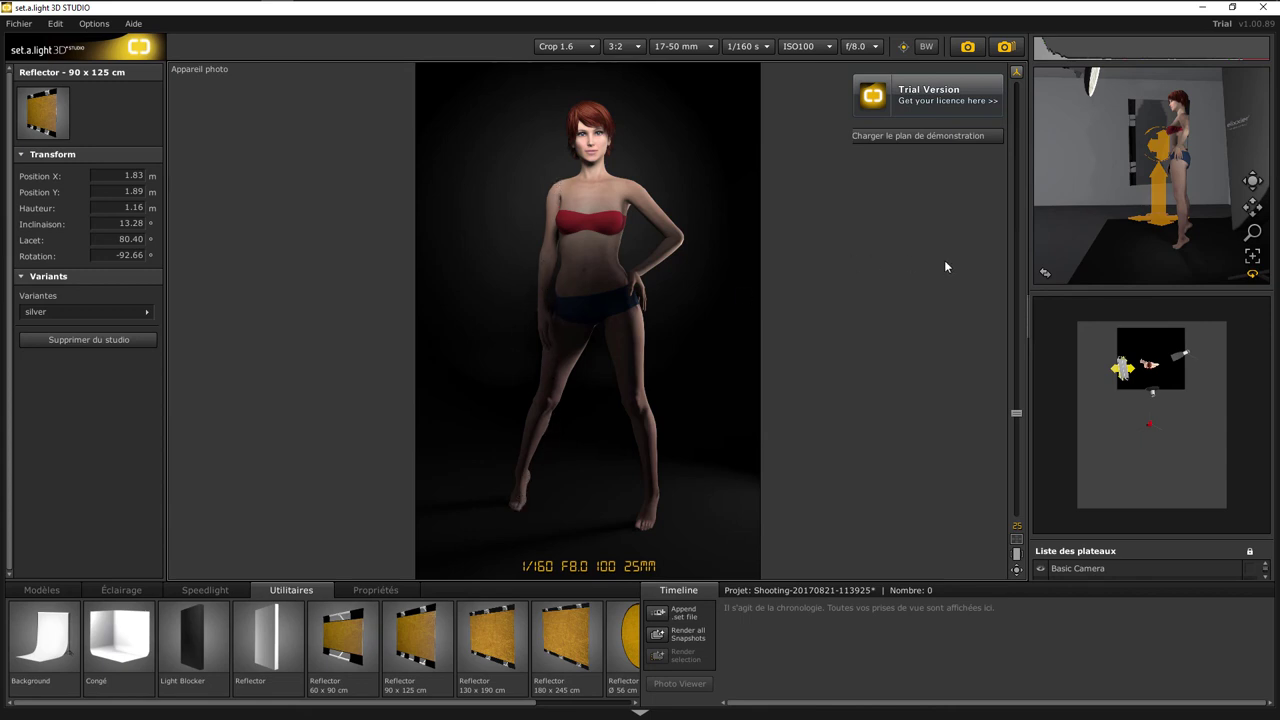
Solo the striplight and preview the camera shot lit by it alone
{"action": "left_click", "coordinate": [1045, 274]}
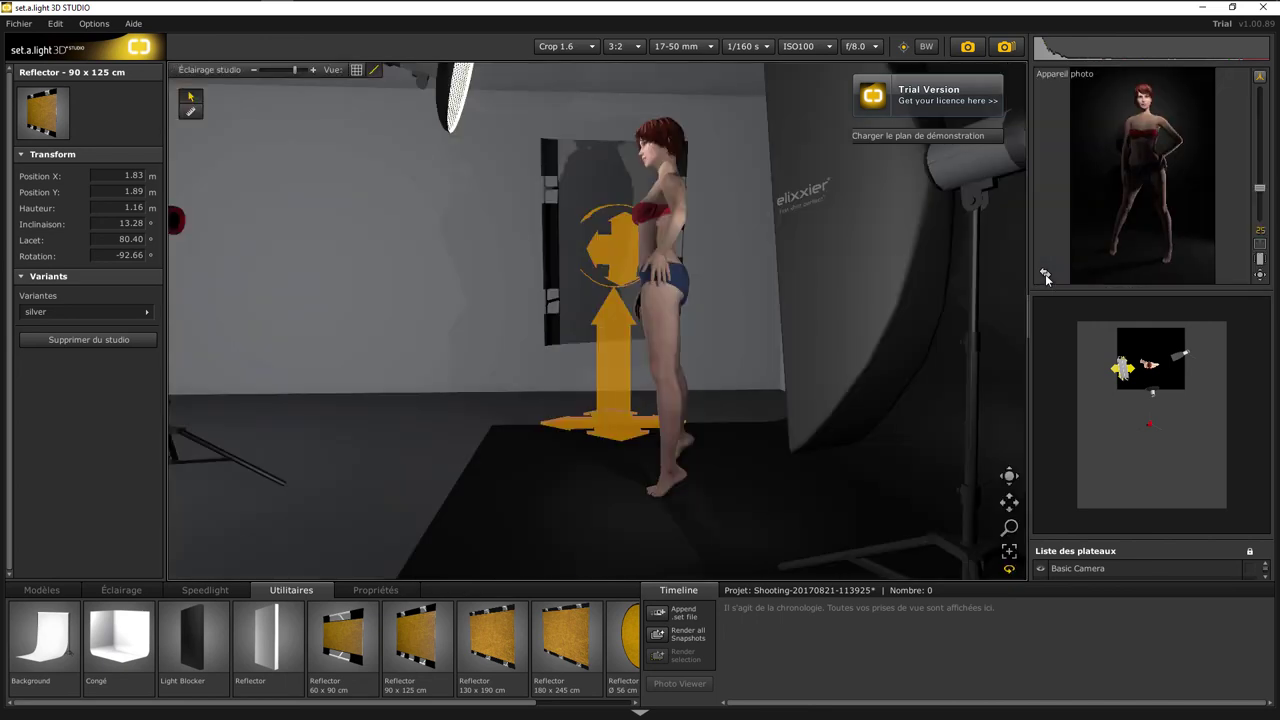
{"action": "left_click", "coordinate": [976, 202]}
{"action": "left_click", "coordinate": [975, 276]}
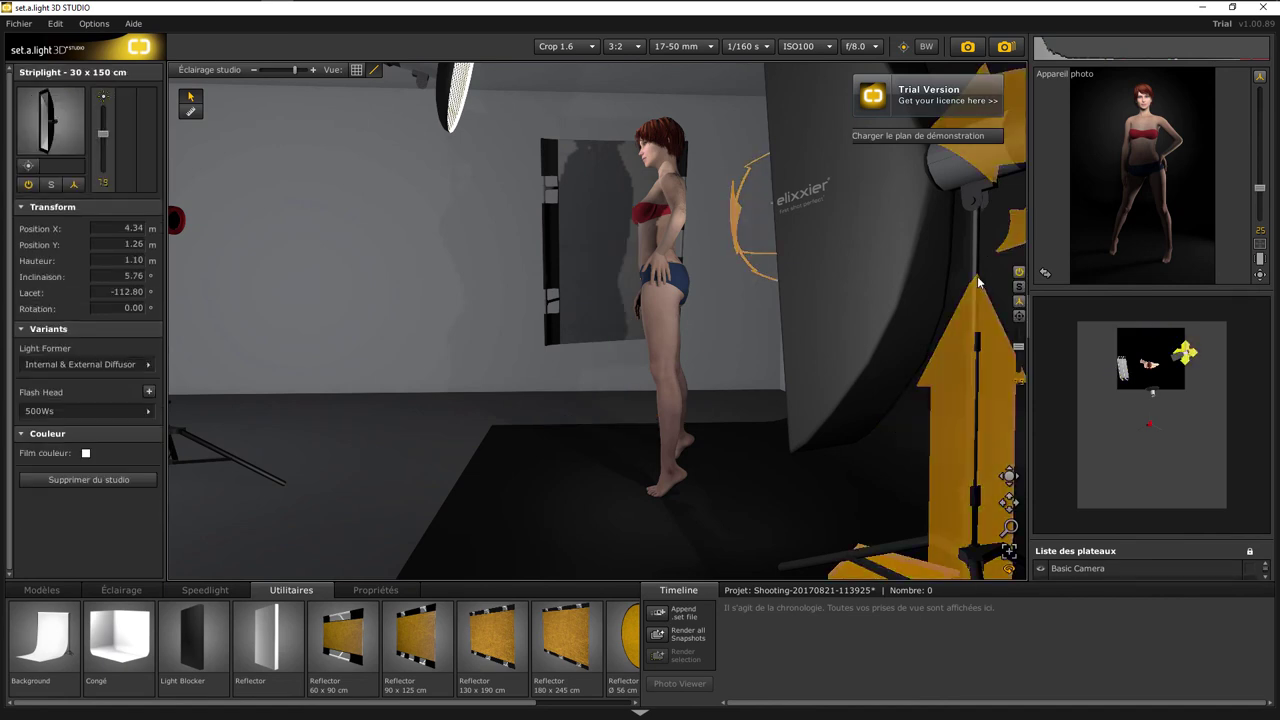
{"action": "left_click", "coordinate": [1019, 287]}
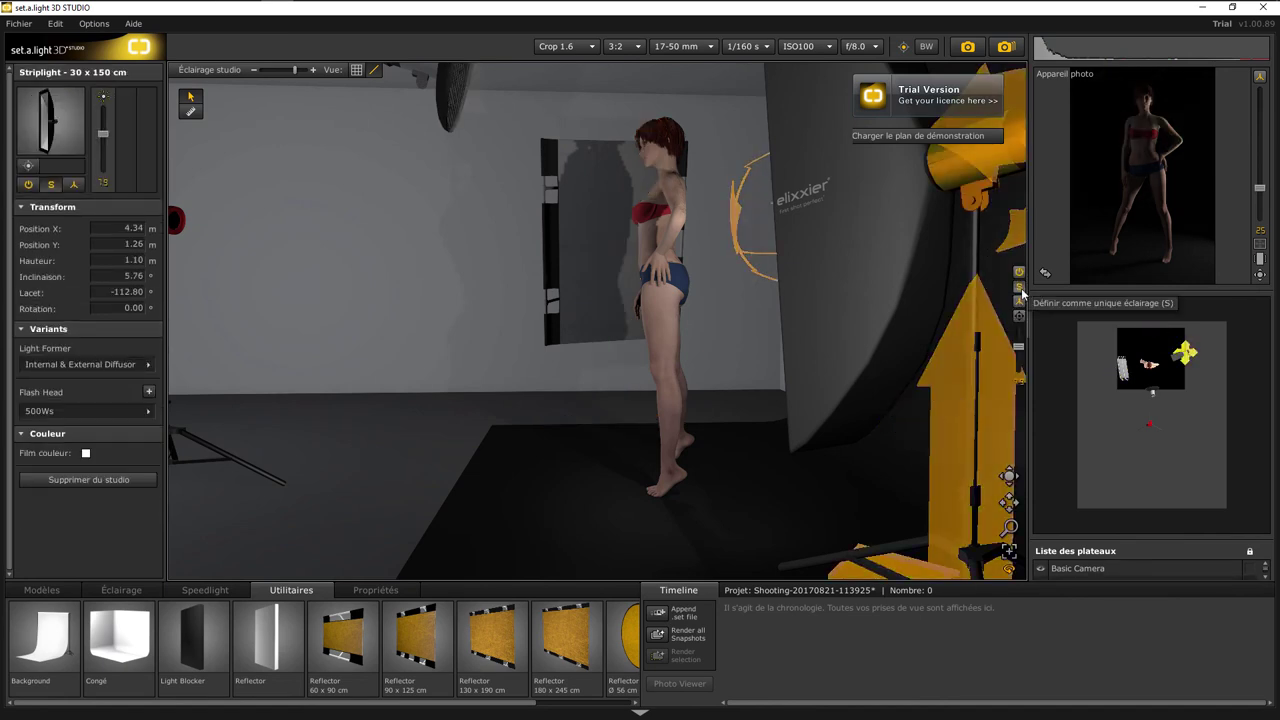
{"action": "left_click", "coordinate": [1044, 275]}
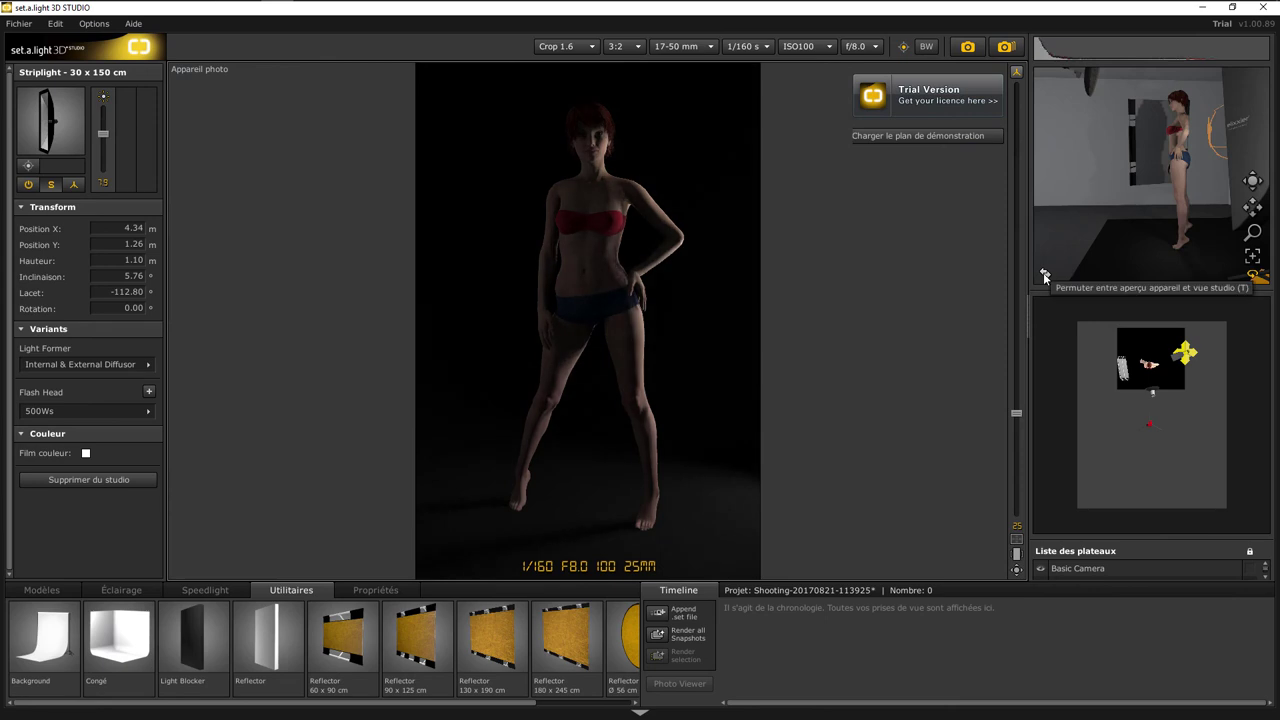
{"action": "left_click", "coordinate": [1044, 275]}
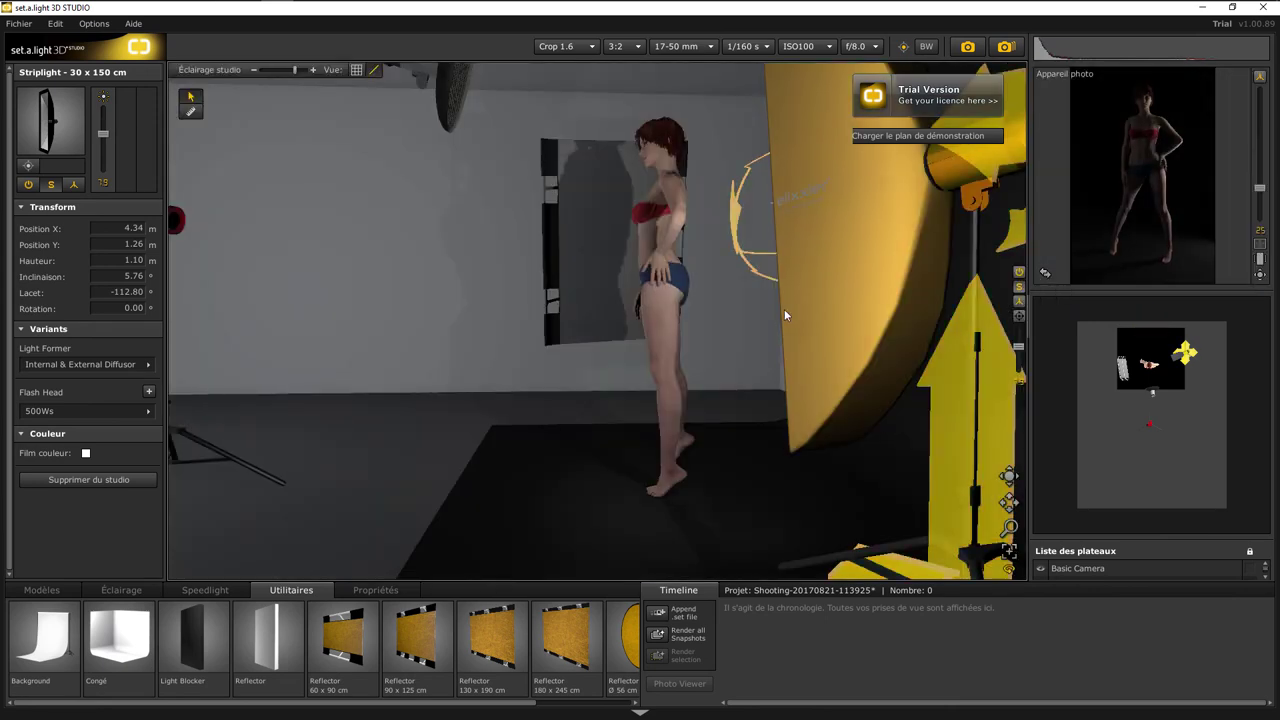
Preview the camera shot lit by the overhead beauty dish, then return to the 3D studio view
{"action": "left_click", "coordinate": [460, 106]}
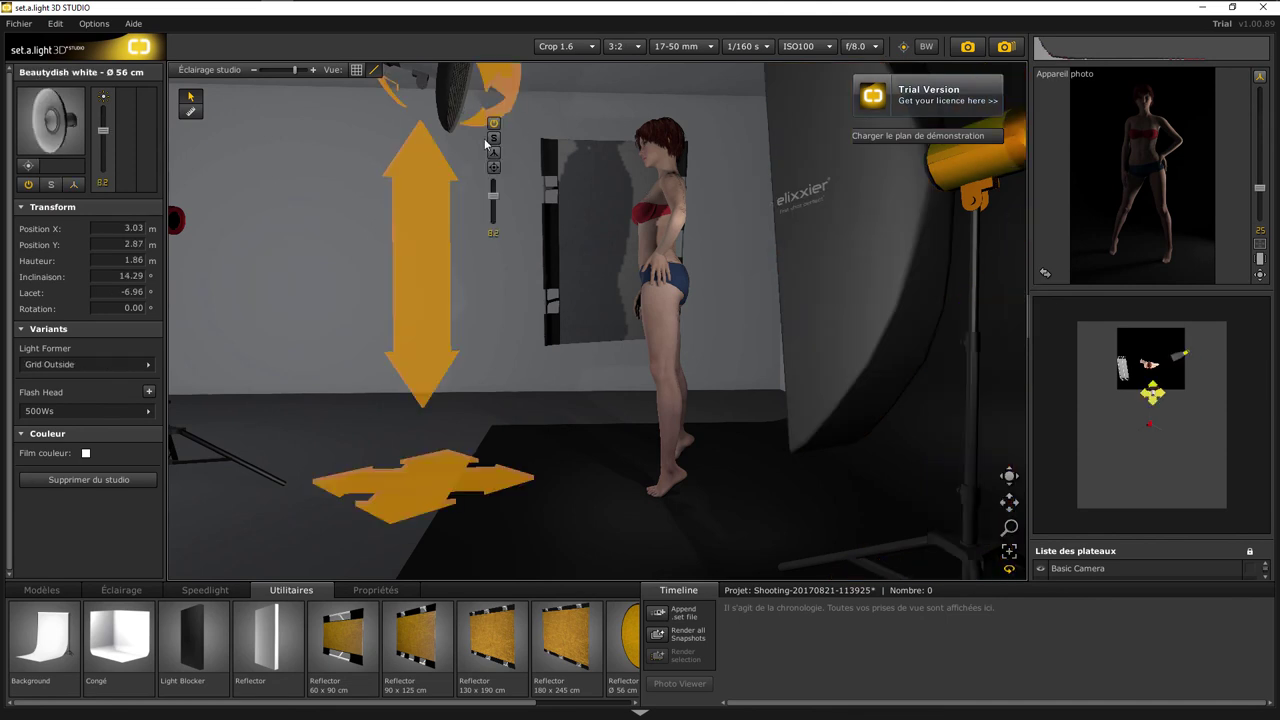
{"action": "left_click", "coordinate": [1044, 275]}
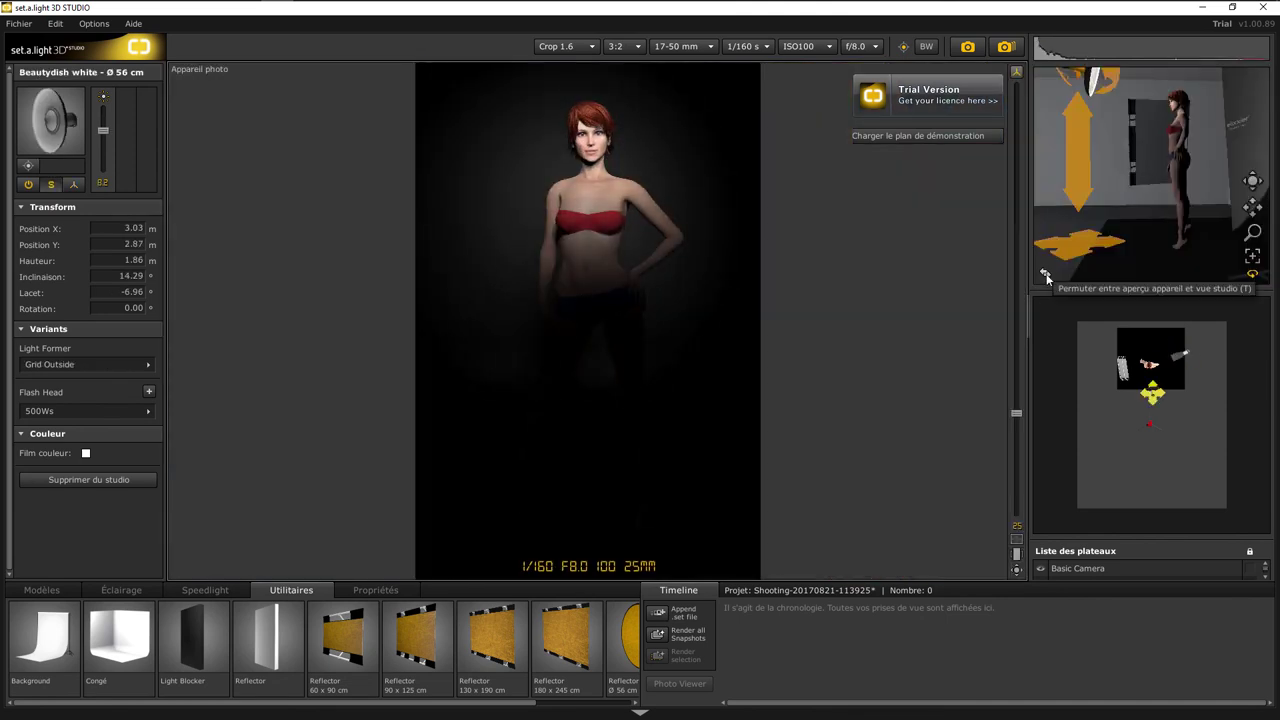
{"action": "left_click", "coordinate": [1046, 277]}
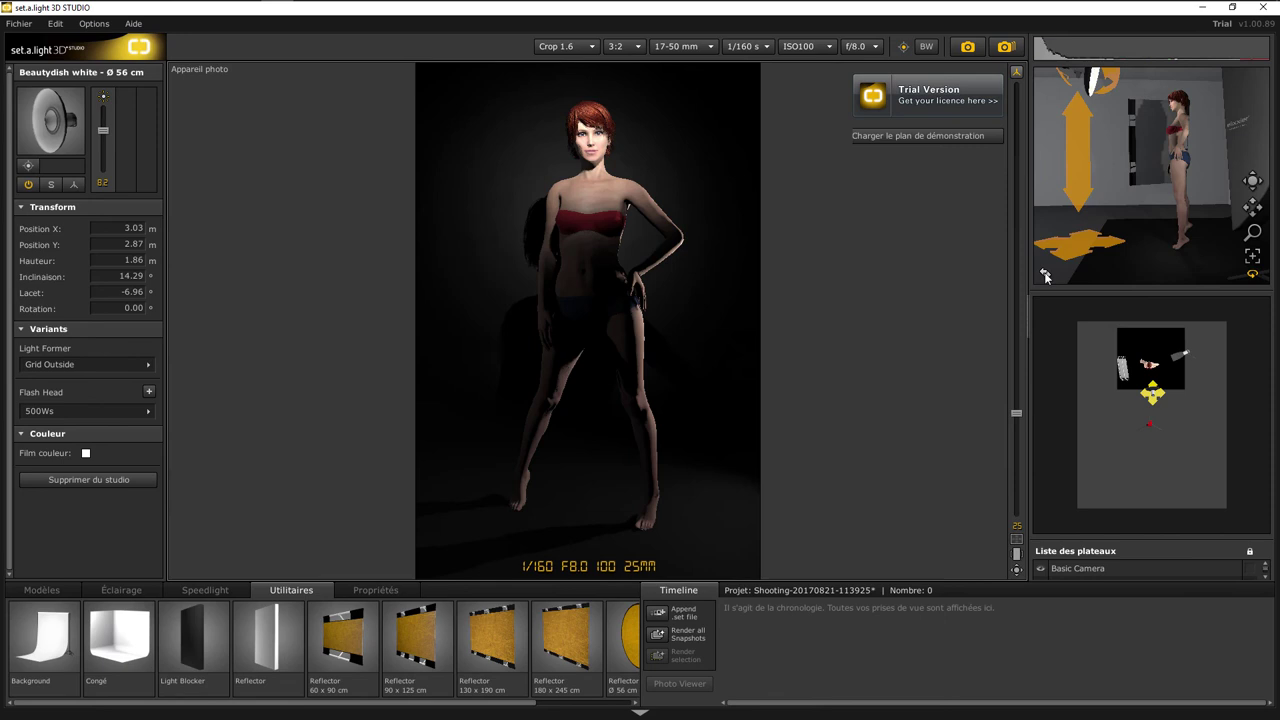
Switch the main view to the camera's fully lit photo of the model against the black backdrop
{"action": "left_click", "coordinate": [1045, 277]}
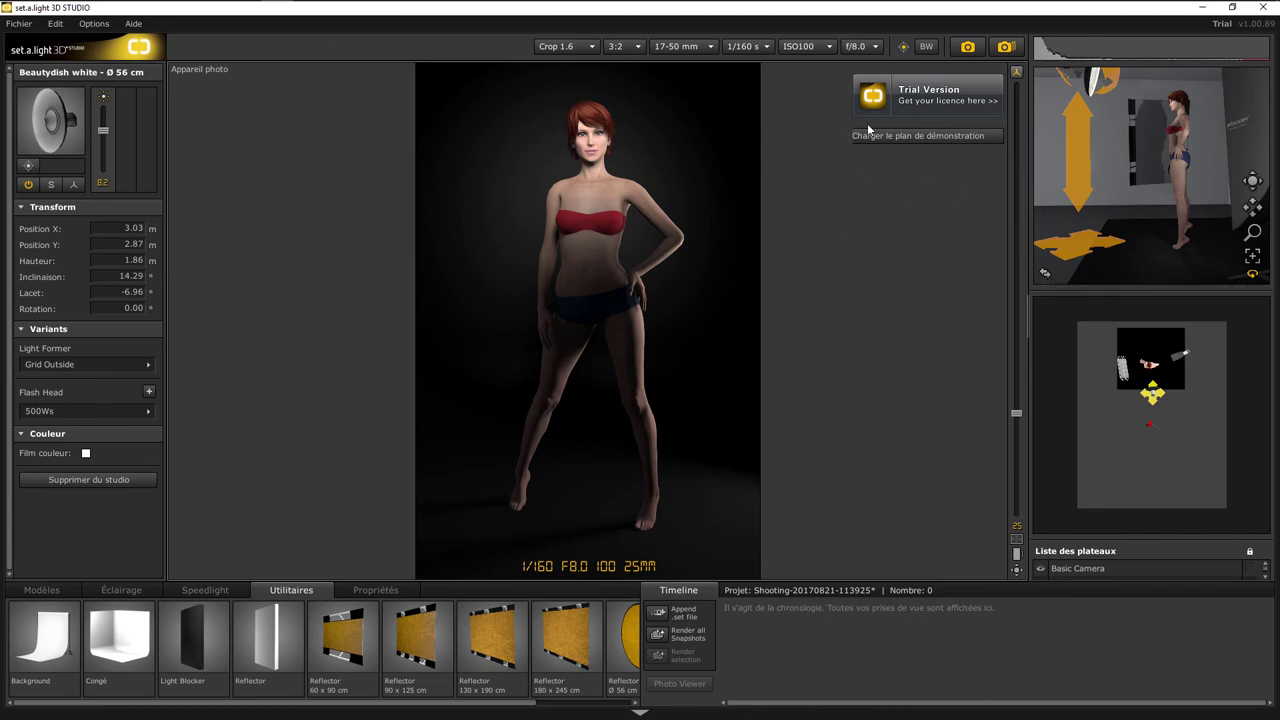
{"action": "left_click", "coordinate": [968, 47]}
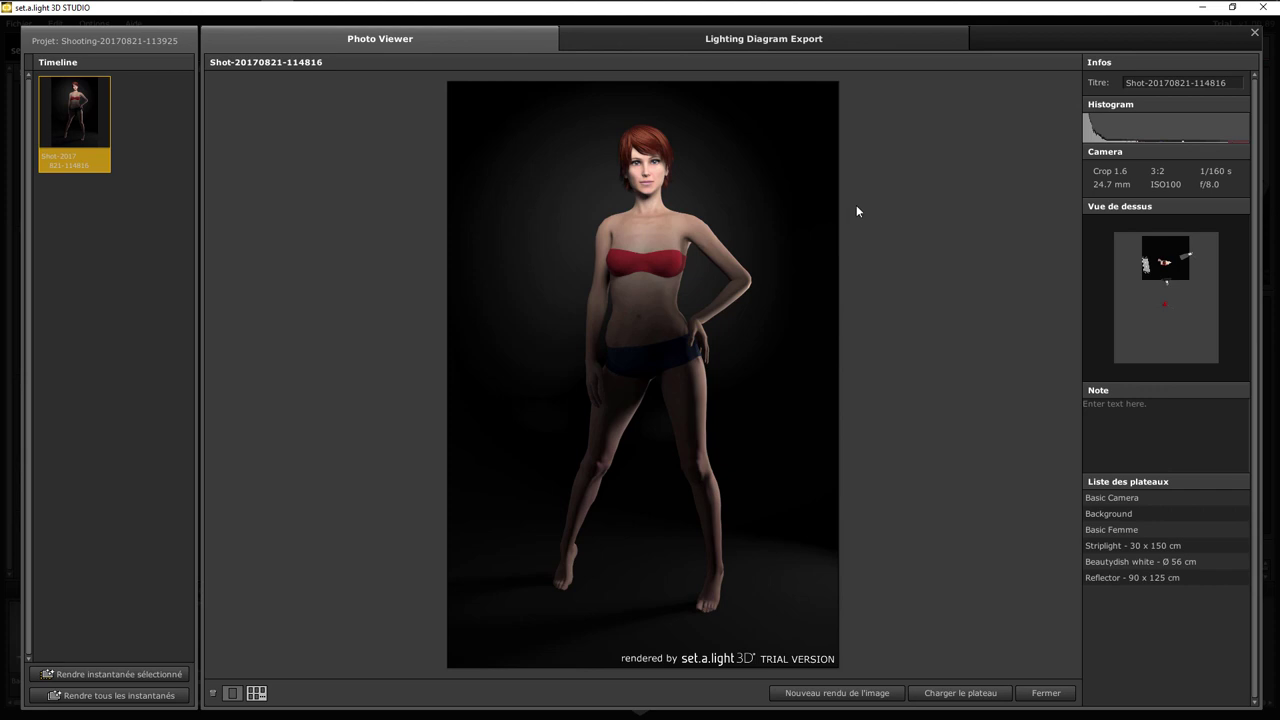
{"action": "left_click", "coordinate": [1255, 32]}
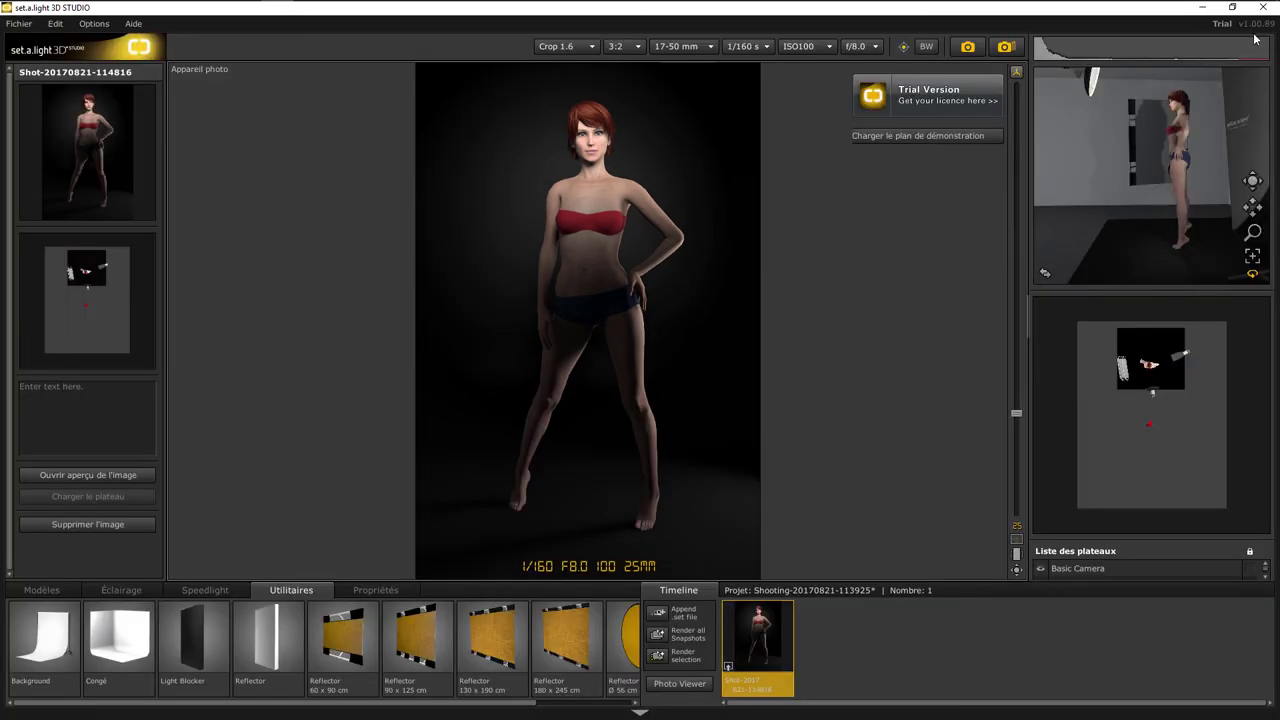